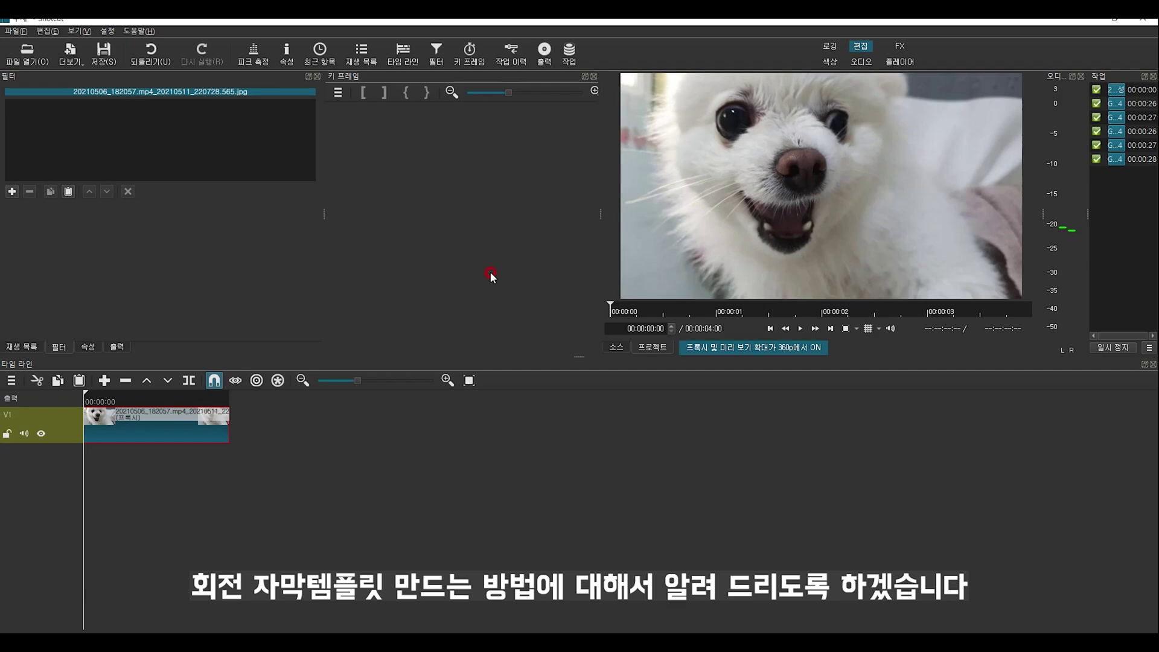
Step: Add a second video track above the track that holds the dog photo
left_click_drag(155, 418, 144, 422)
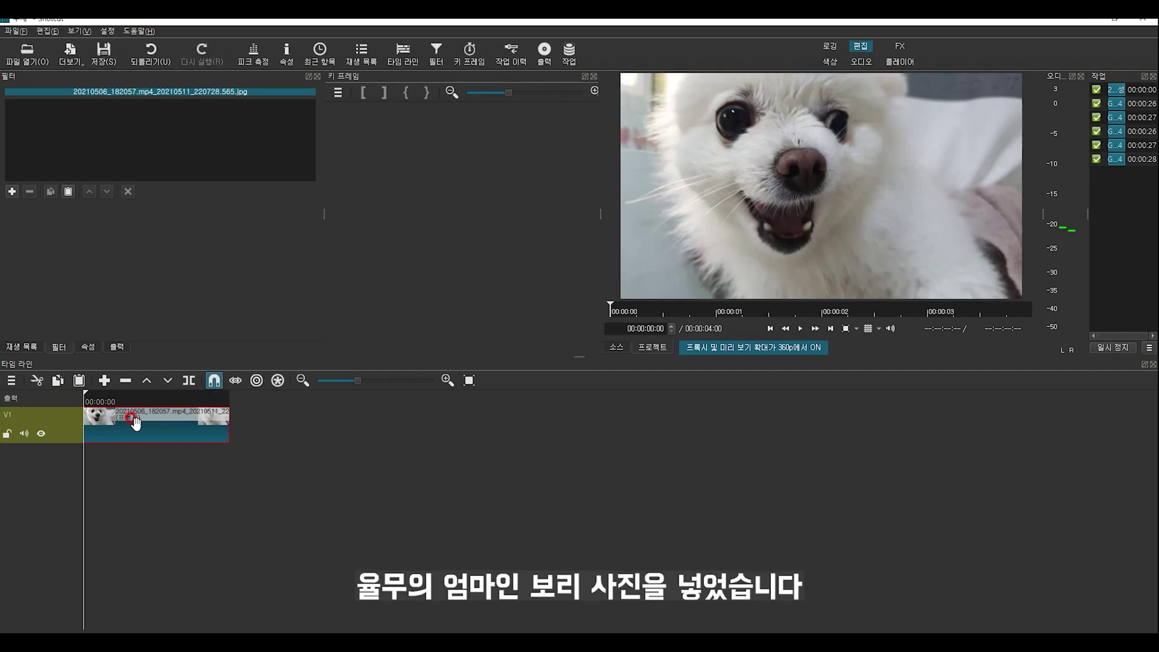
left_click_drag(85, 409, 90, 410)
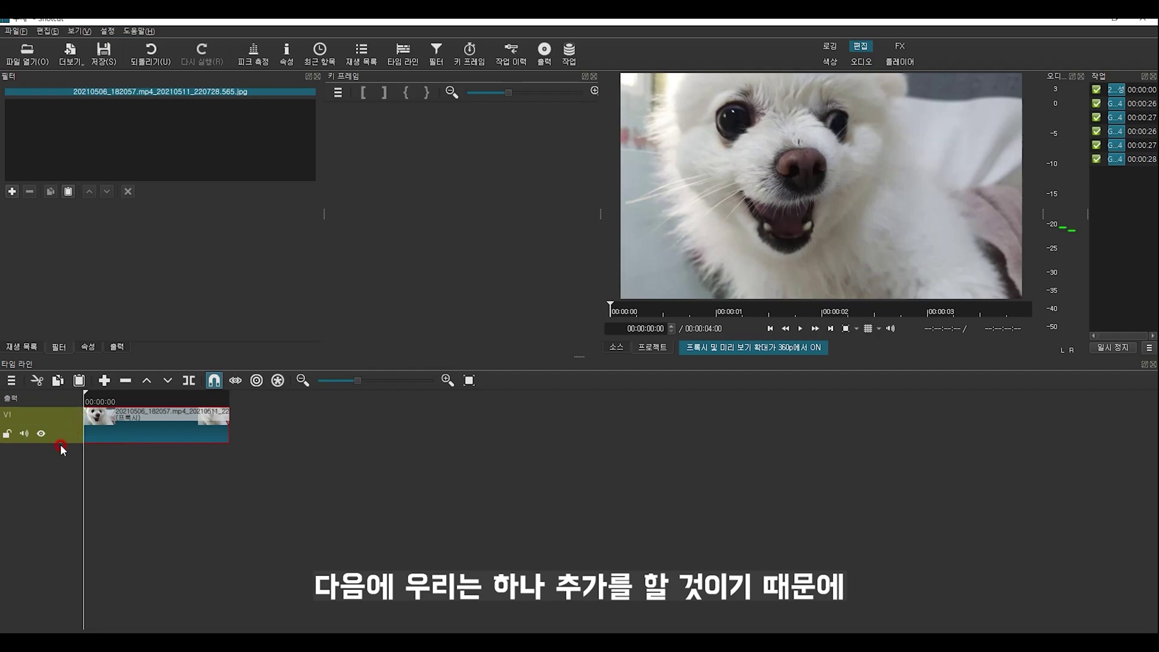
right_click(70, 408)
mouse_move(101, 436)
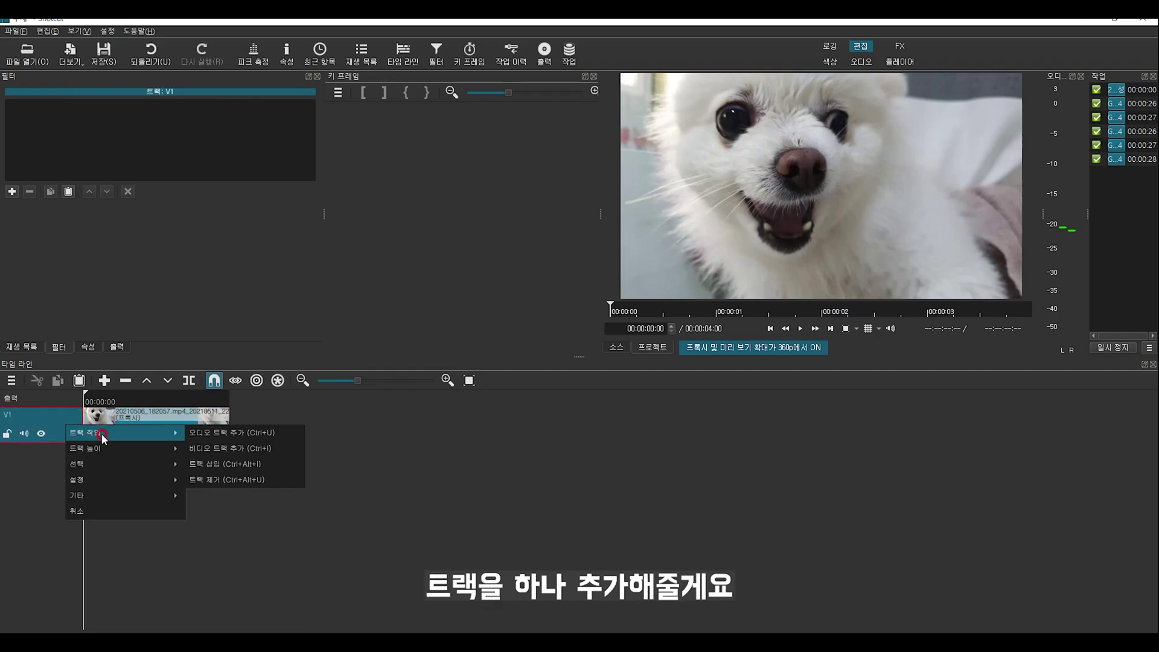
left_click(230, 449)
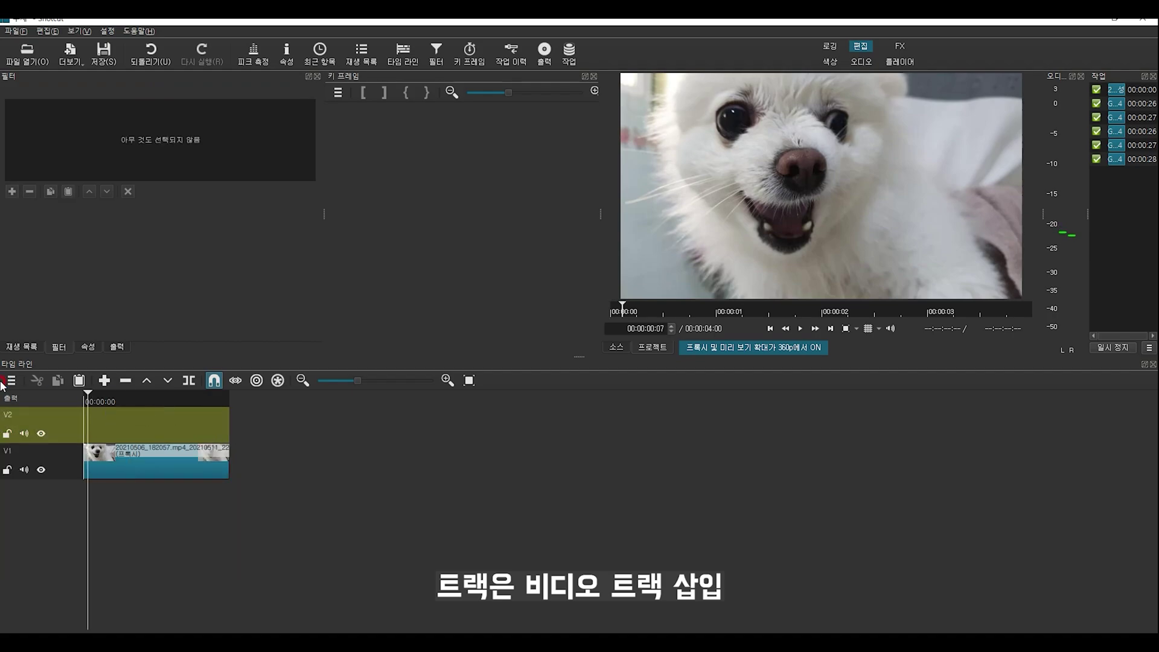
Step: Create a text clip reading "WANTED" with a transparent background and place it on track V2 above the dog photo
left_click(68, 53)
left_click(92, 91)
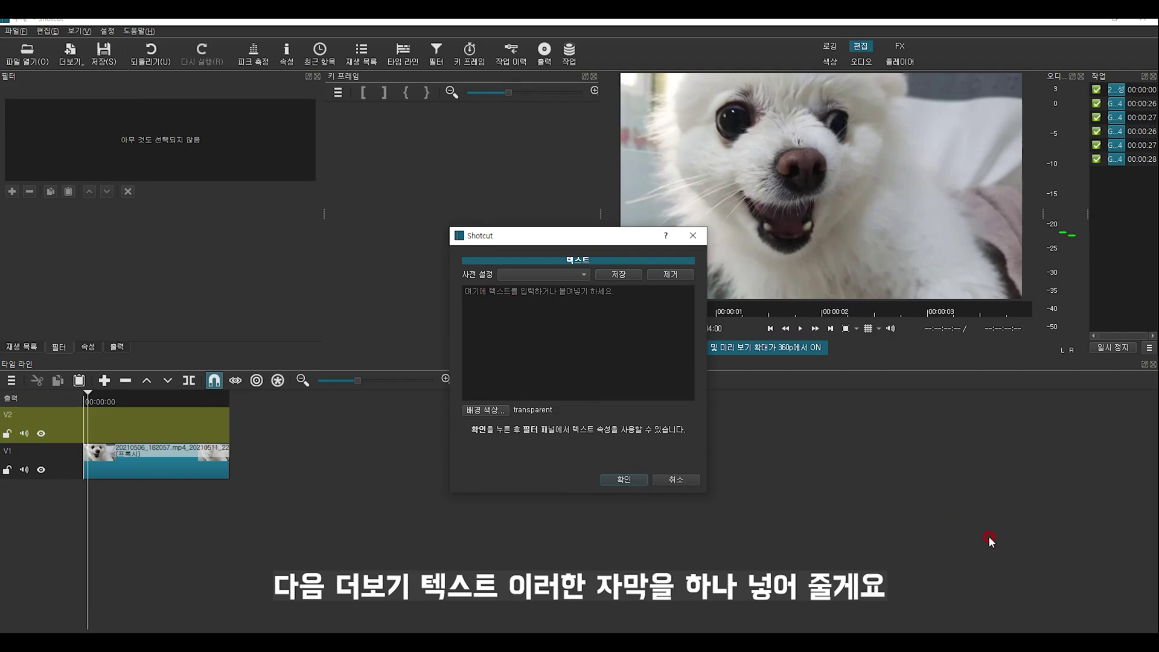
type("WANTED")
left_click(616, 480)
left_click_drag(645, 275, 95, 426)
Step: Centre the WANTED text vertically and reset its text box position and size to fill the whole frame
mouse_move(315, 257)
left_mouse_down()
mouse_move(320, 237)
mouse_move(318, 278)
left_mouse_up()
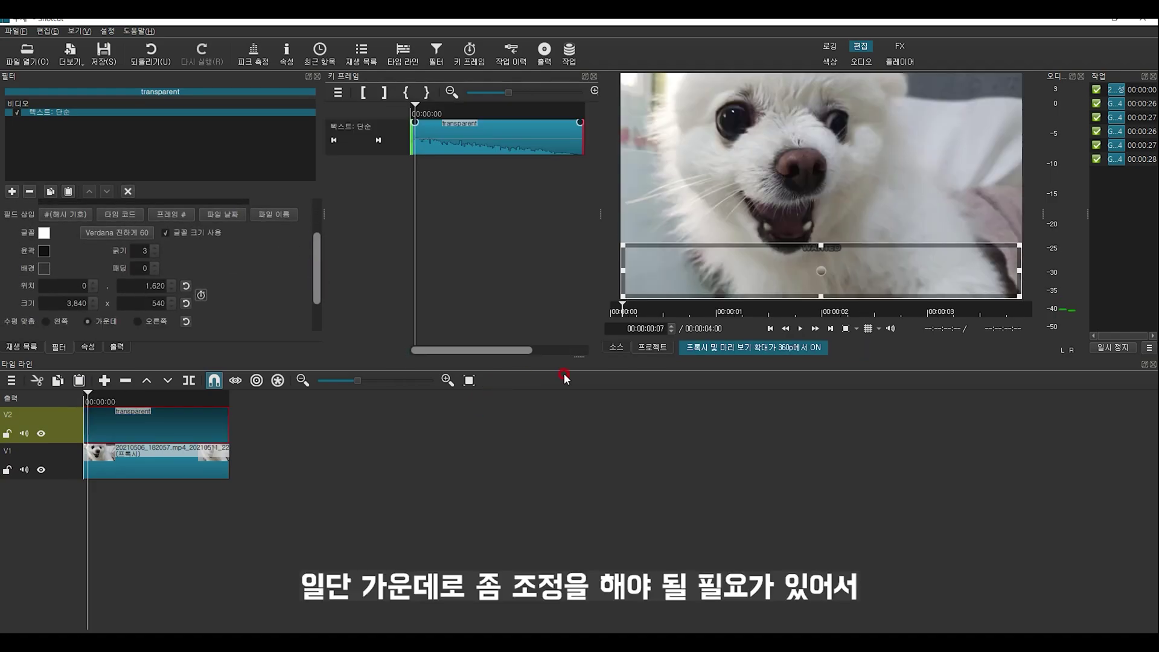
left_click_drag(587, 356, 444, 376)
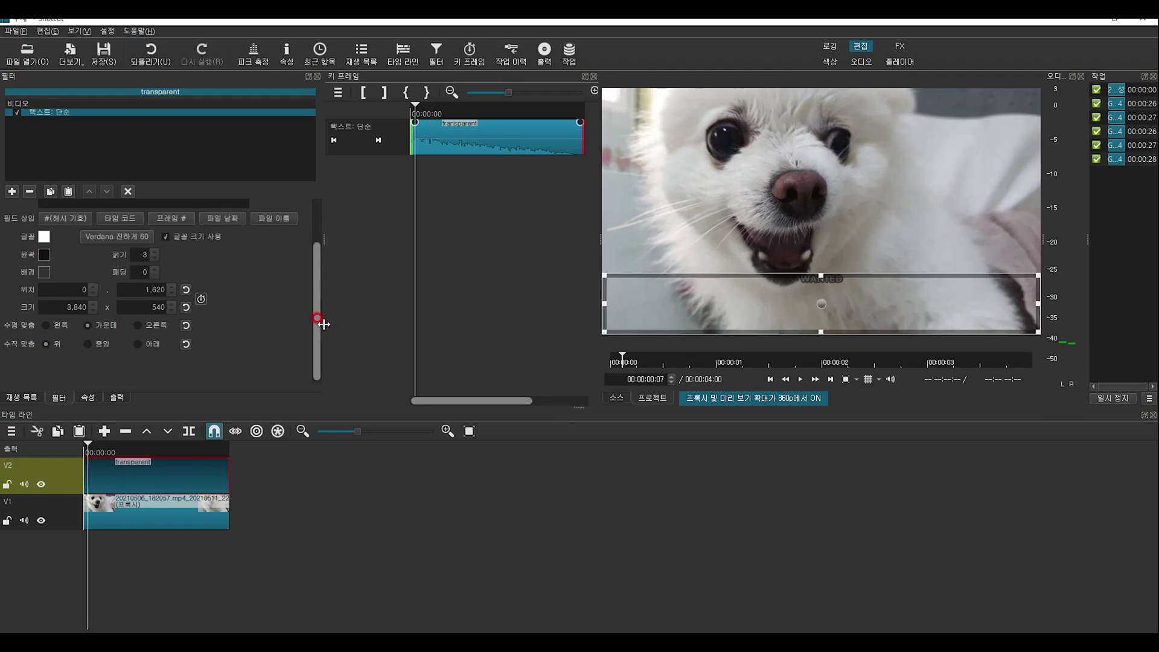
left_click(107, 343)
left_click(185, 289)
left_click(185, 307)
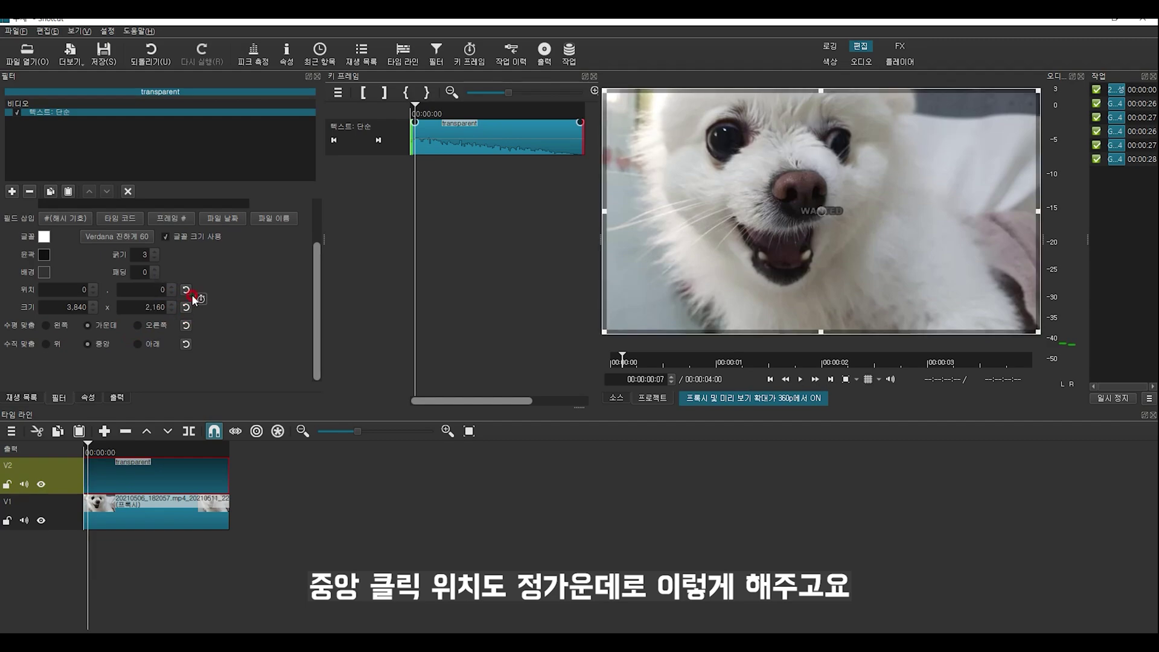
Step: Set the WANTED text's font to 배달의민족 도현 Regular at size 250
left_click_drag(314, 252, 316, 208)
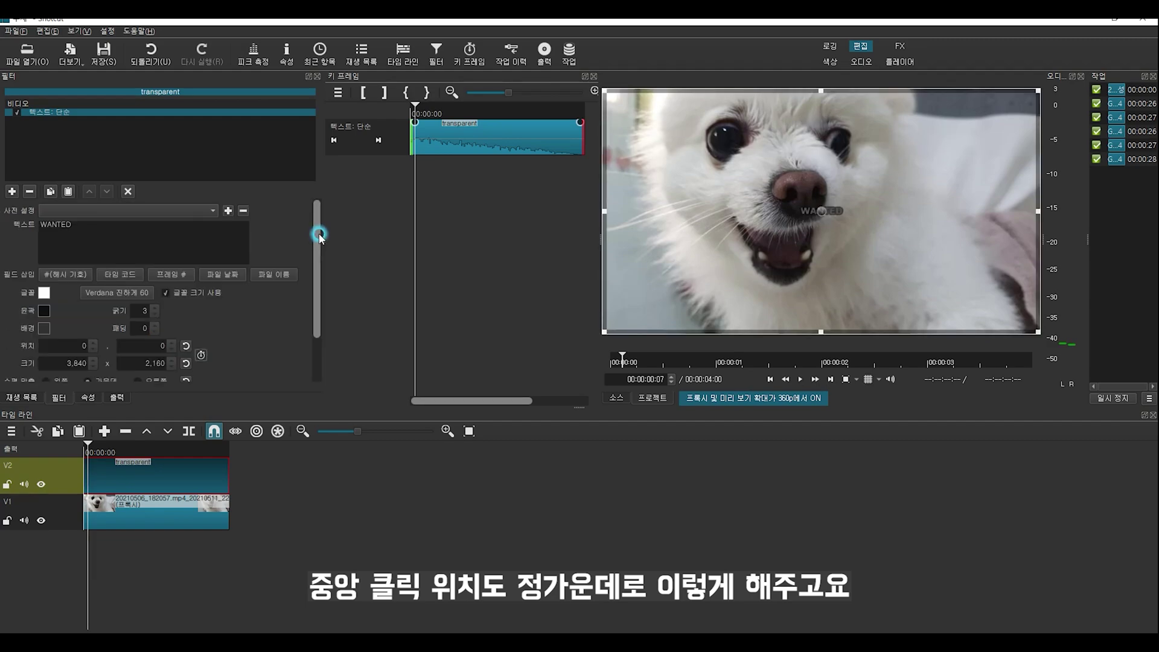
left_click(140, 295)
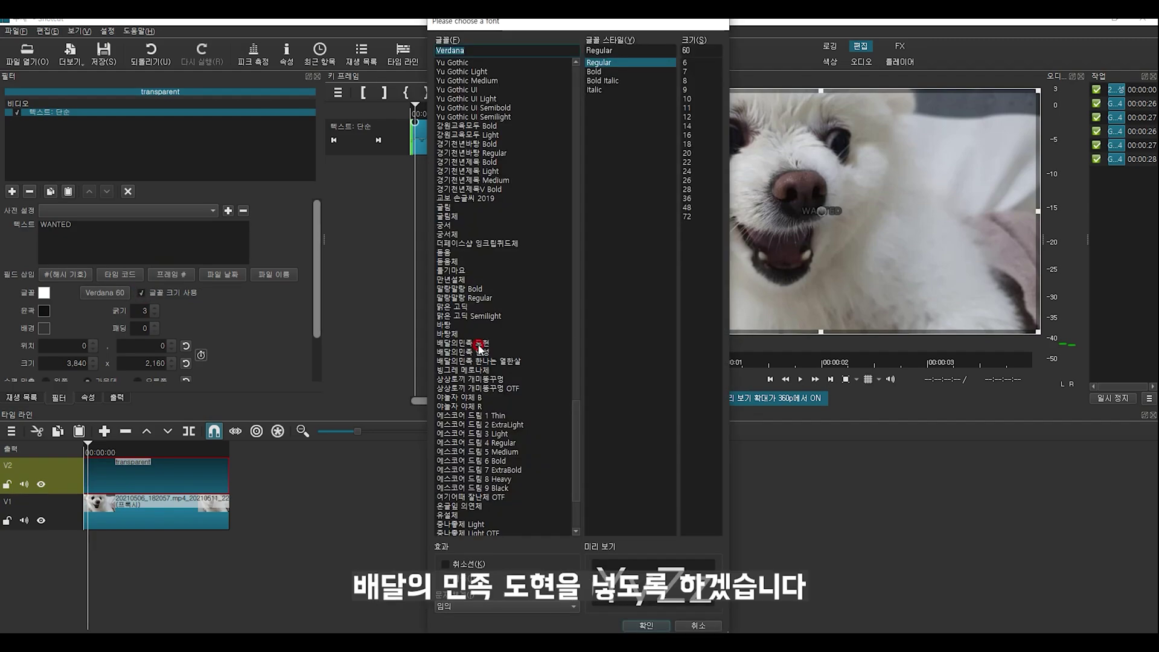
left_click(478, 344)
left_click(634, 63)
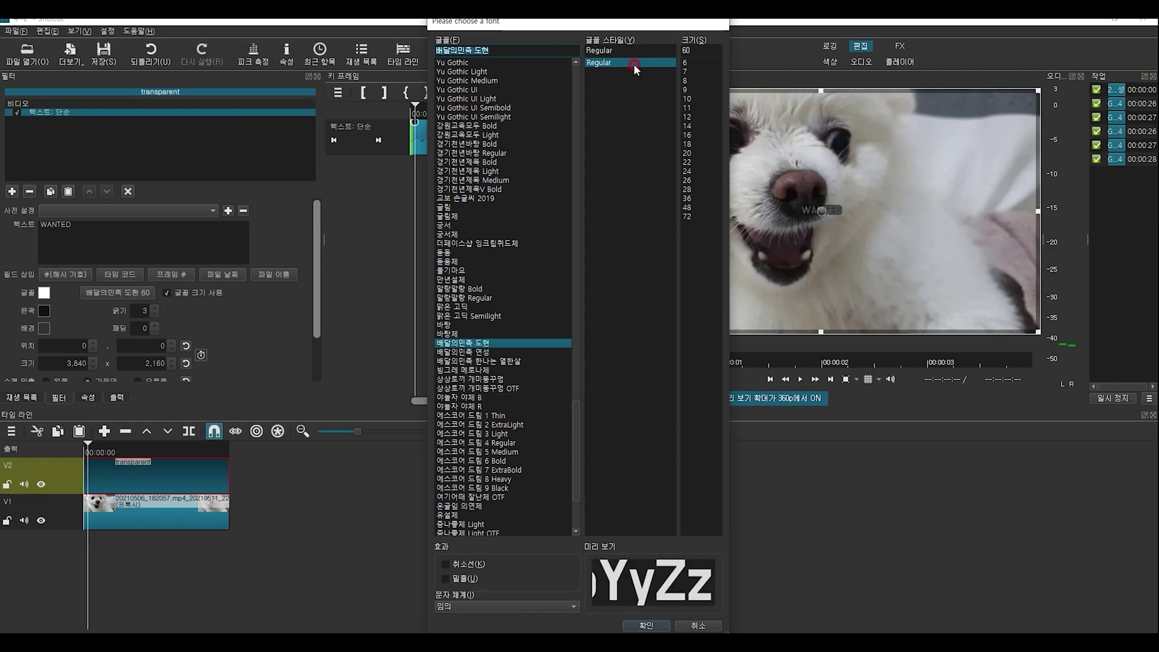
key("Tab")
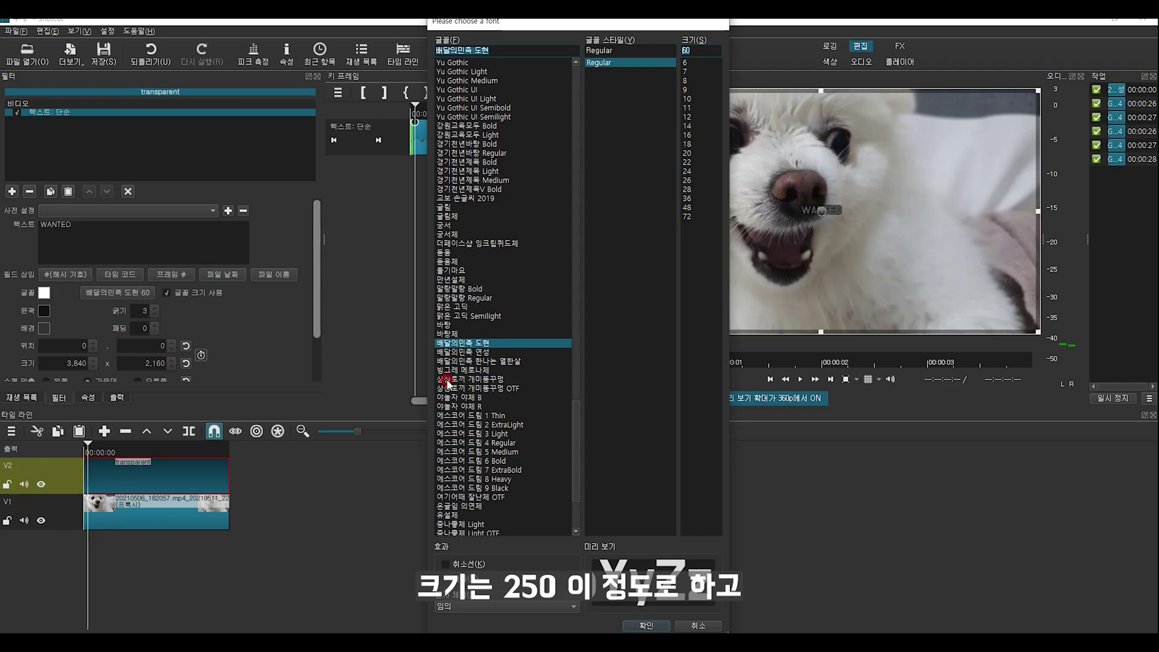
type("250")
key("Return")
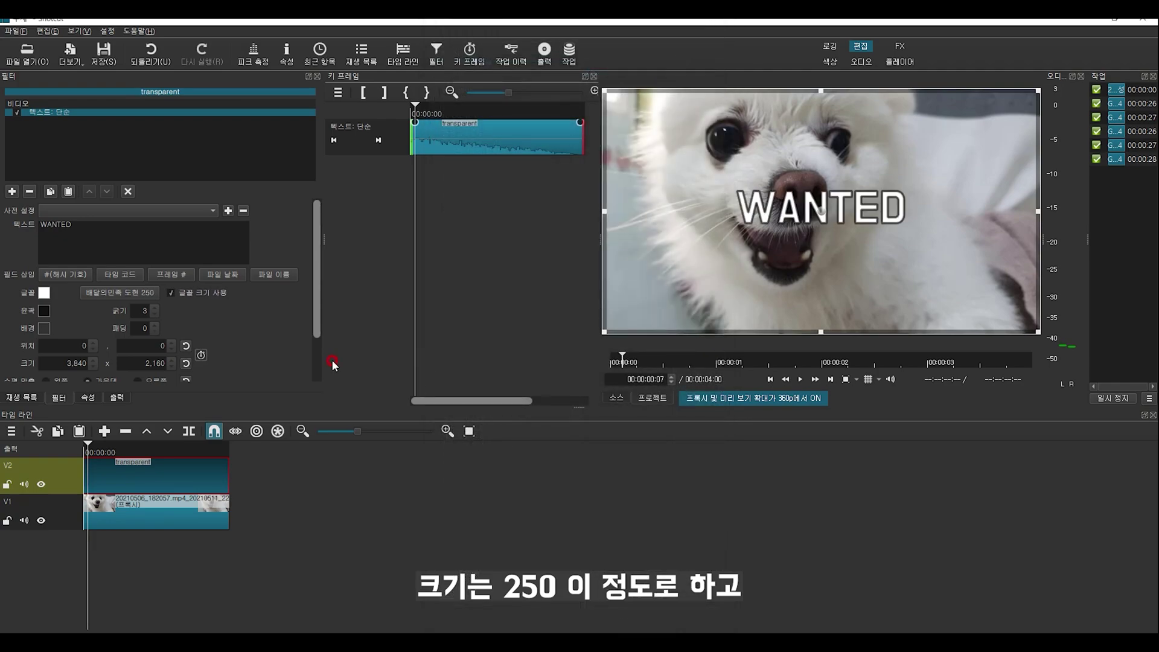
Step: Change the WANTED text's font colour to dark red #aa0000
left_click(47, 292)
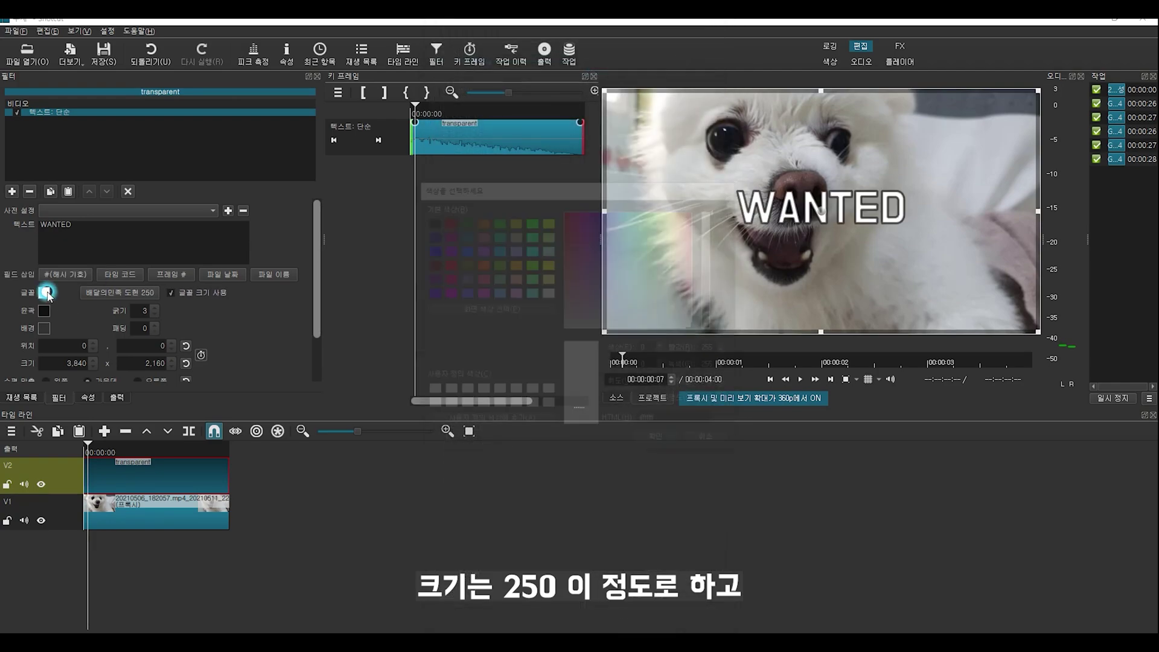
left_click(459, 222)
left_click(448, 222)
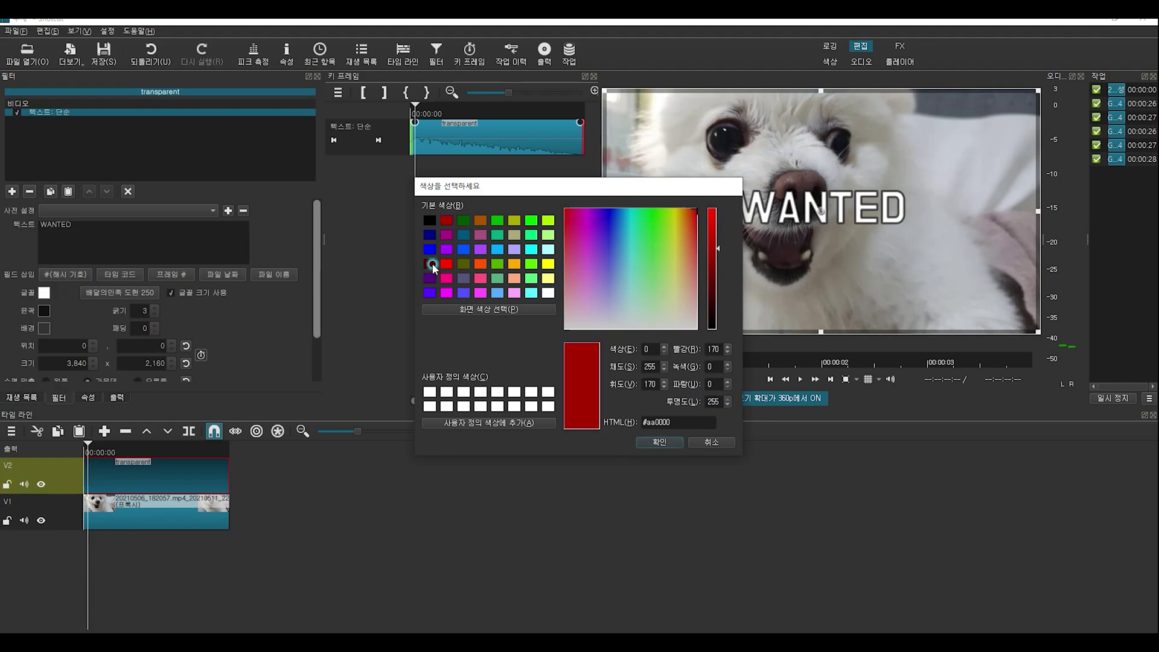
left_click(429, 263)
double_click(441, 219)
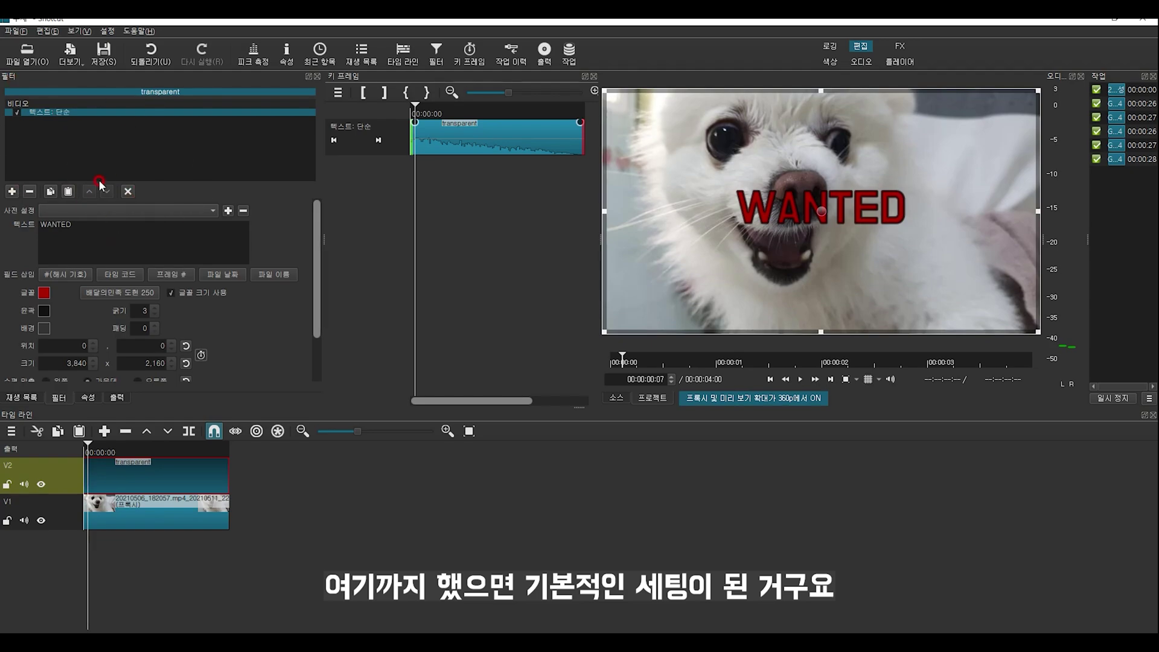
Step: Add the video filter 크기와 위치 및 회전 (Size, Position & Rotate) to the WANTED text clip
scroll(306, 303, "down", 2)
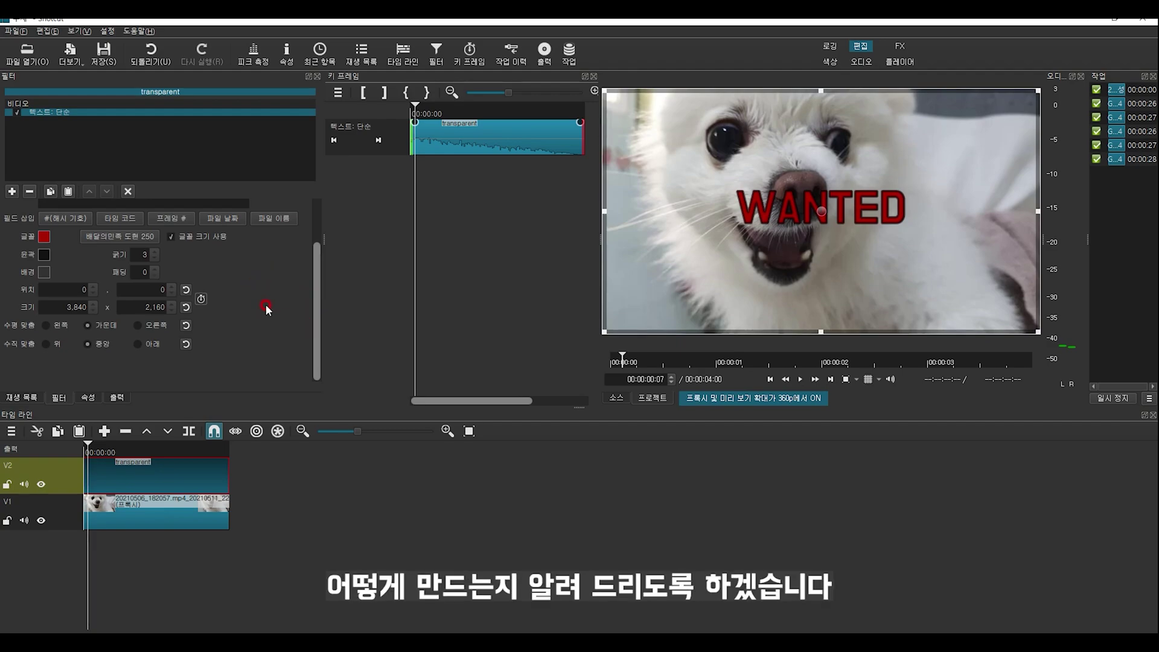
left_click(14, 193)
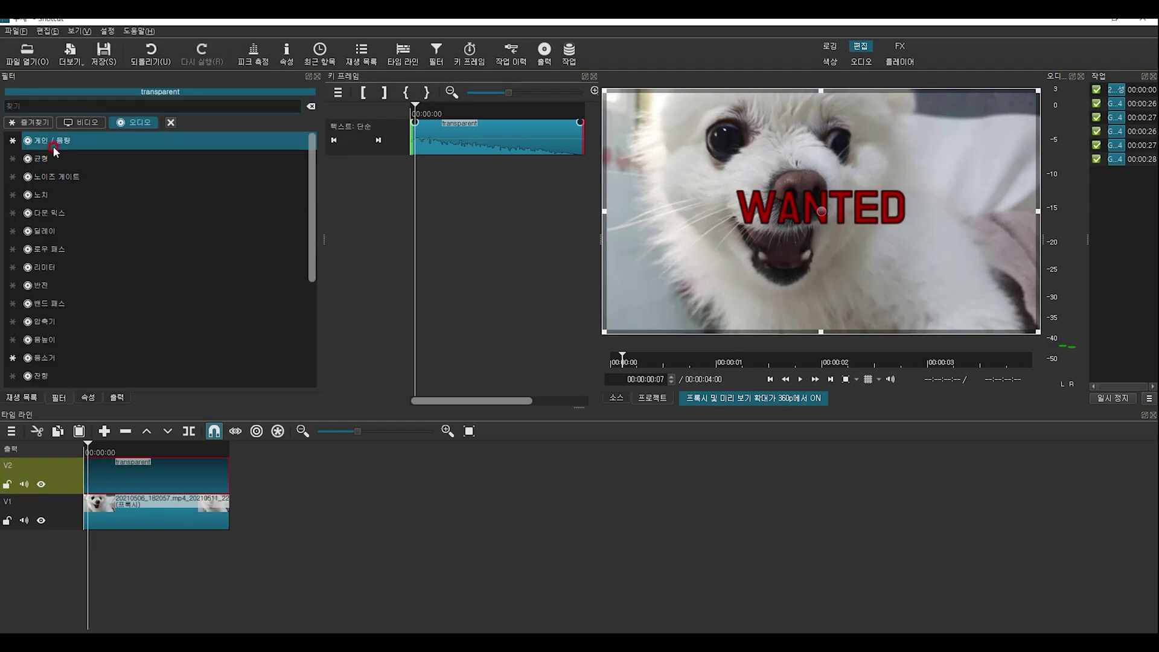
left_click(88, 124)
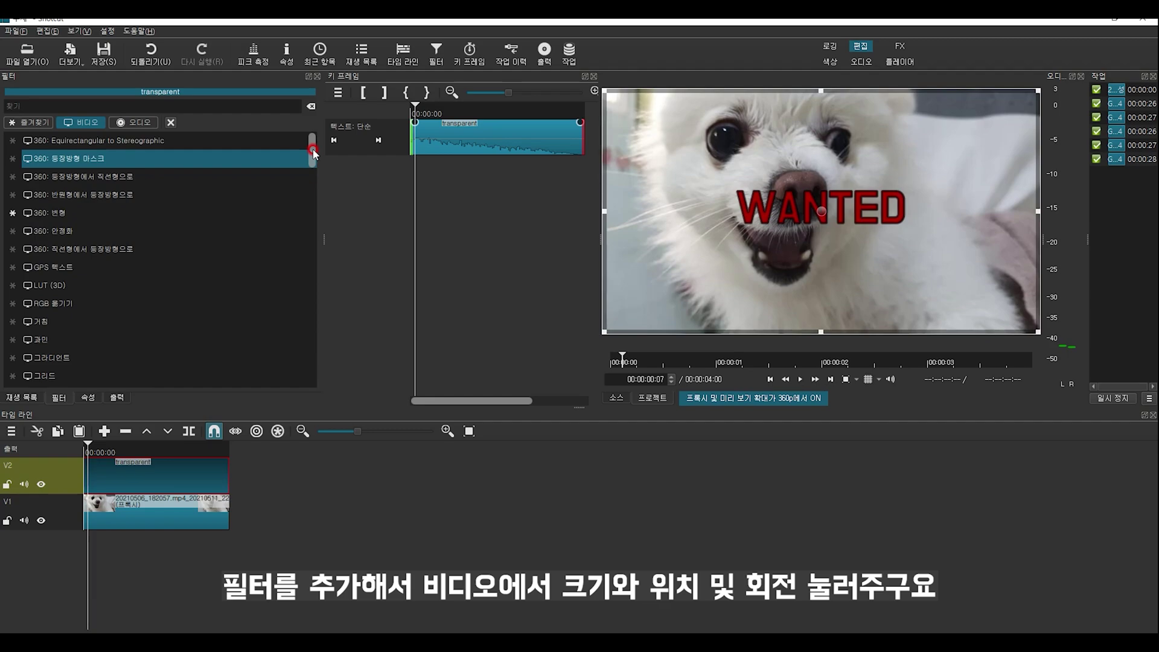
scroll(80, 195, "down", 10)
left_click(79, 195)
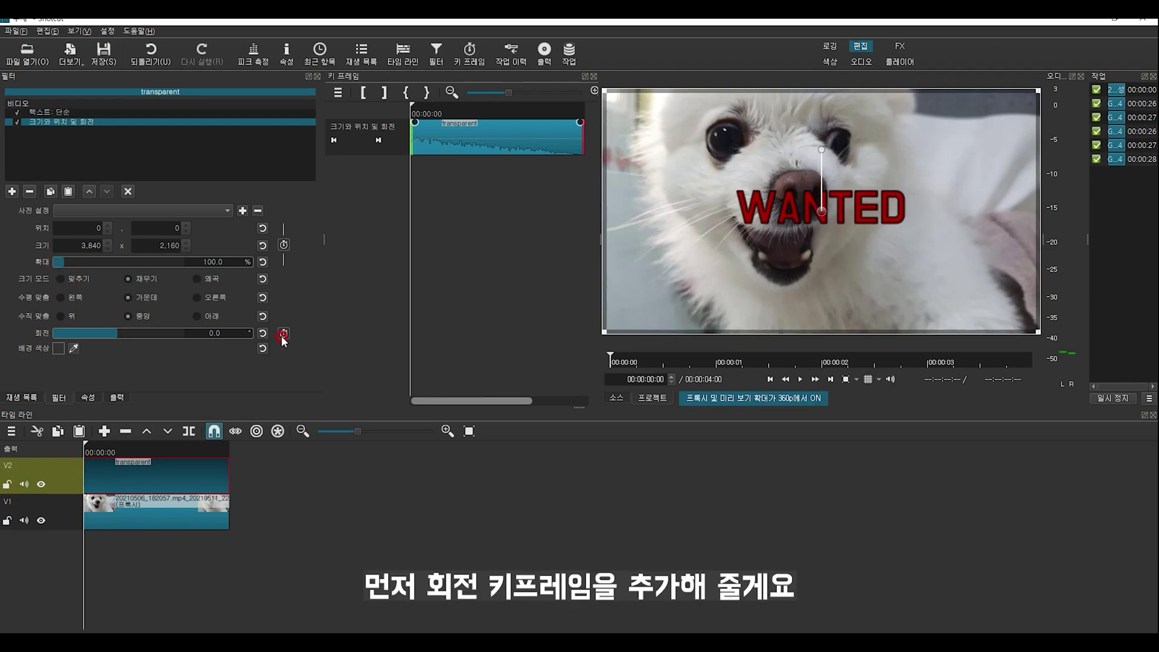
Step: Enable keyframes for the filter's rotation and set the first keyframe at the clip's start to -360°
left_click(283, 335)
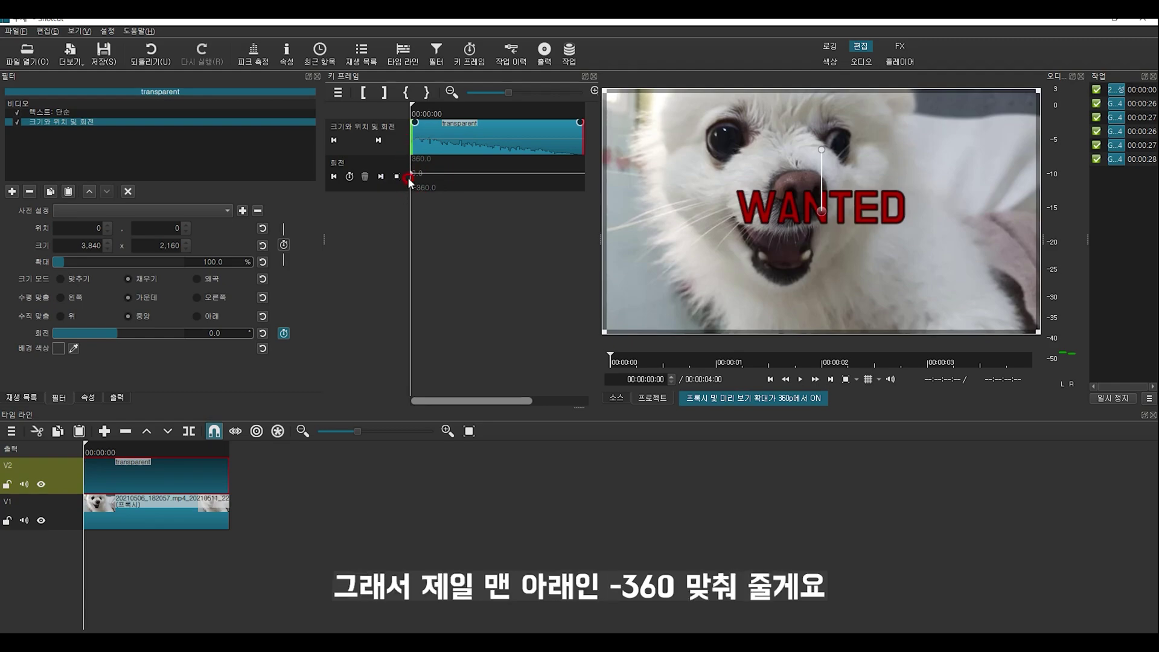
left_click_drag(412, 174, 408, 204)
left_click(381, 224)
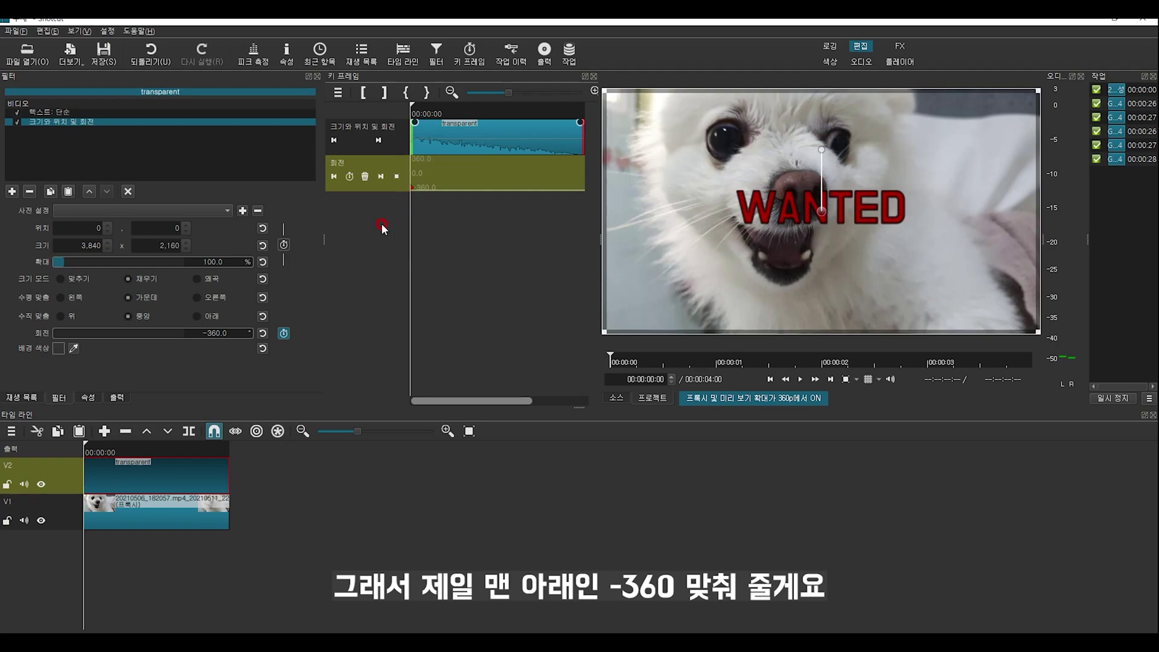
left_click(246, 281)
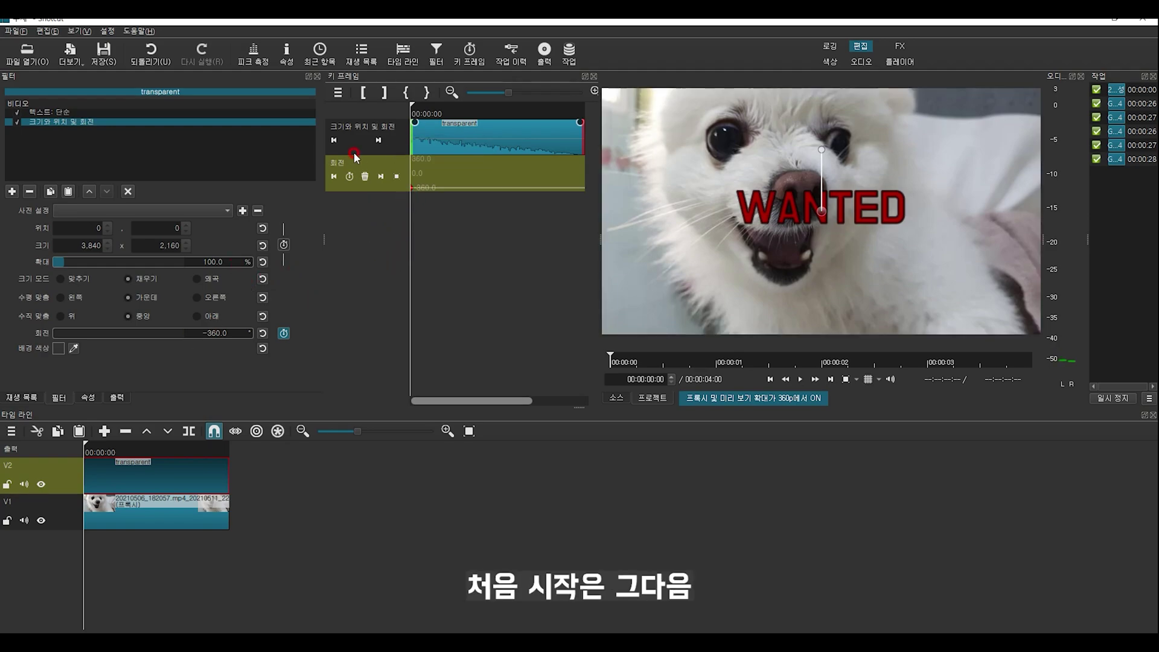
Step: Add a rotation keyframe of 360° at frame 26 of the text clip
left_click(628, 374)
left_click(750, 381)
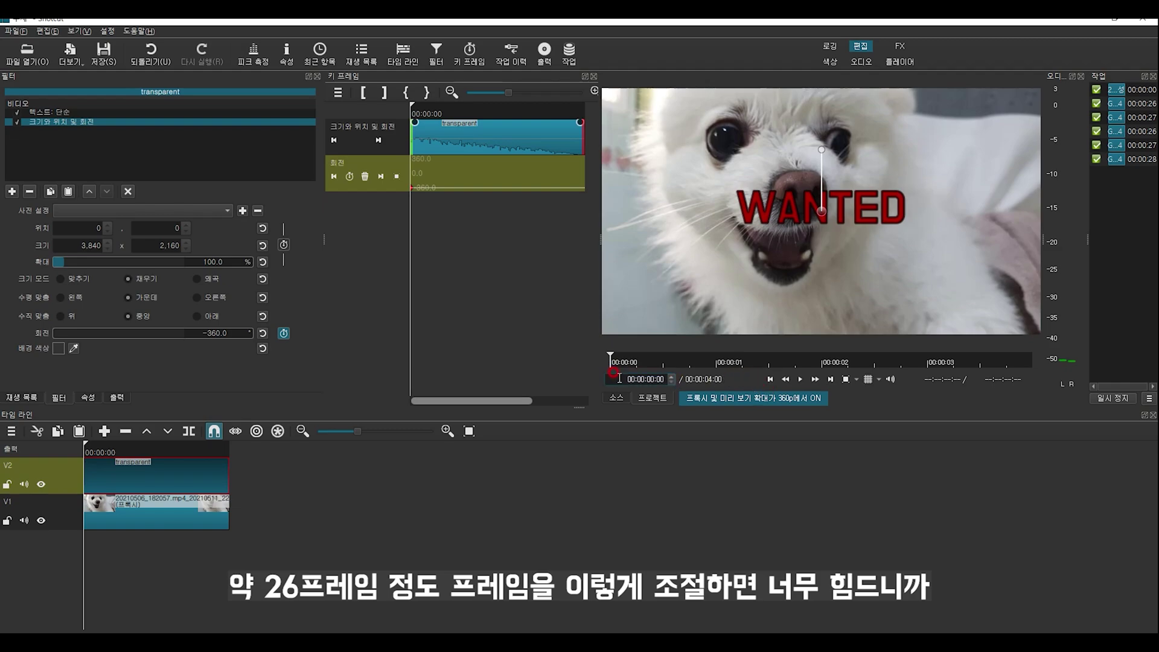
left_click(424, 113)
left_click_drag(425, 113, 433, 113)
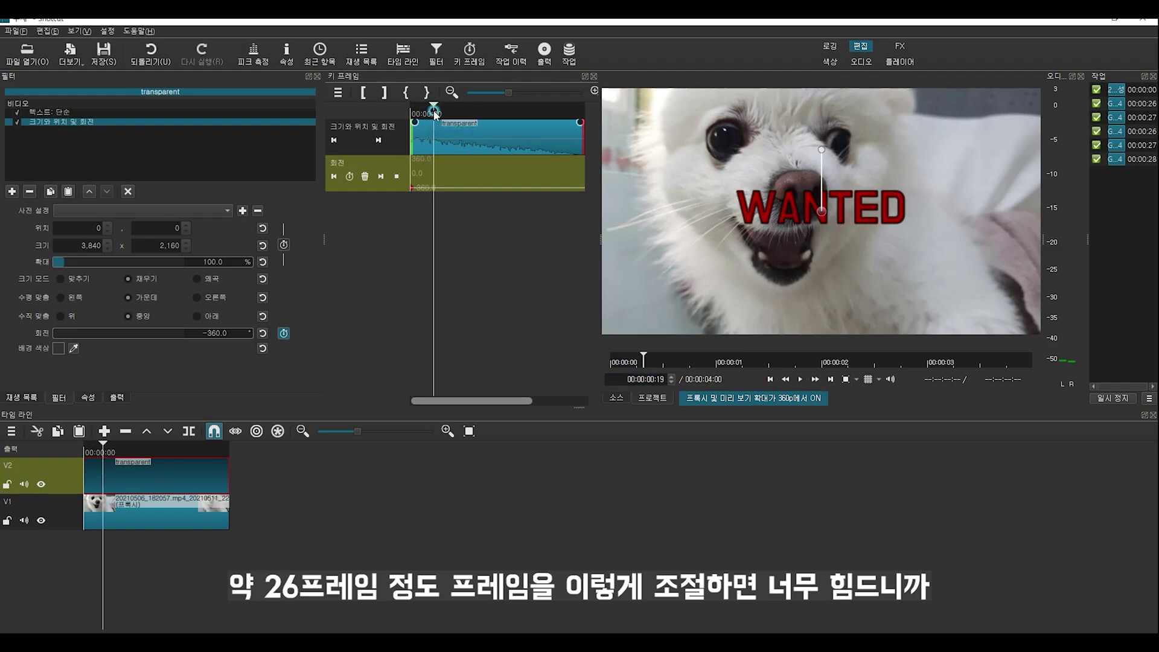
left_click(625, 379)
left_click(725, 393)
type("26")
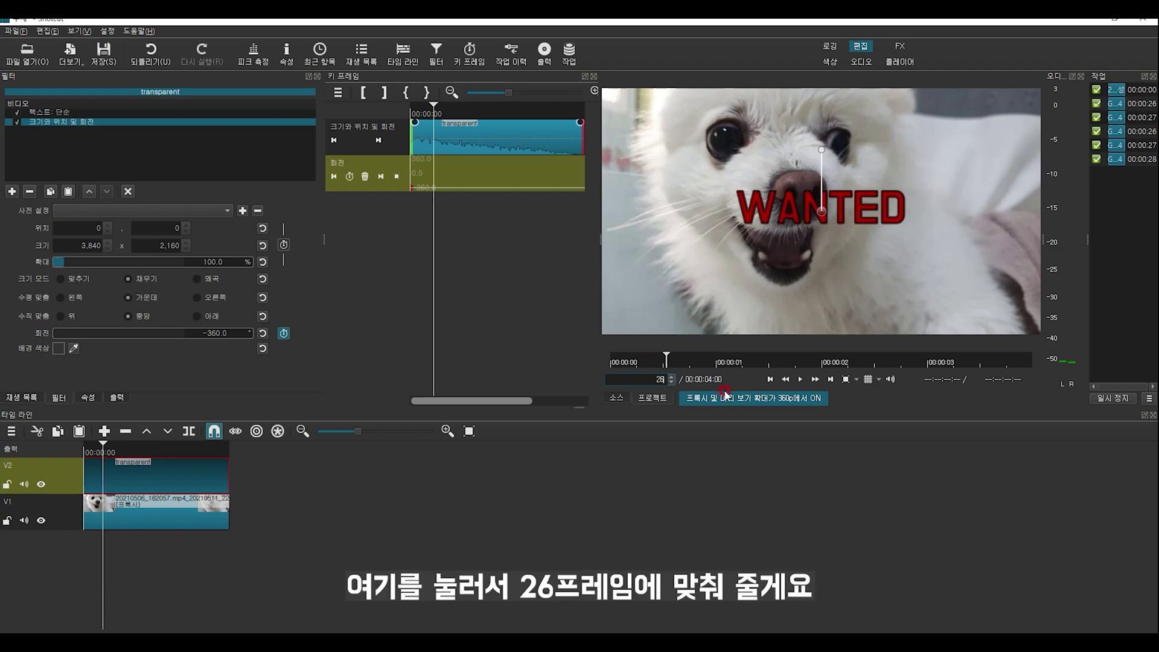
key("Return")
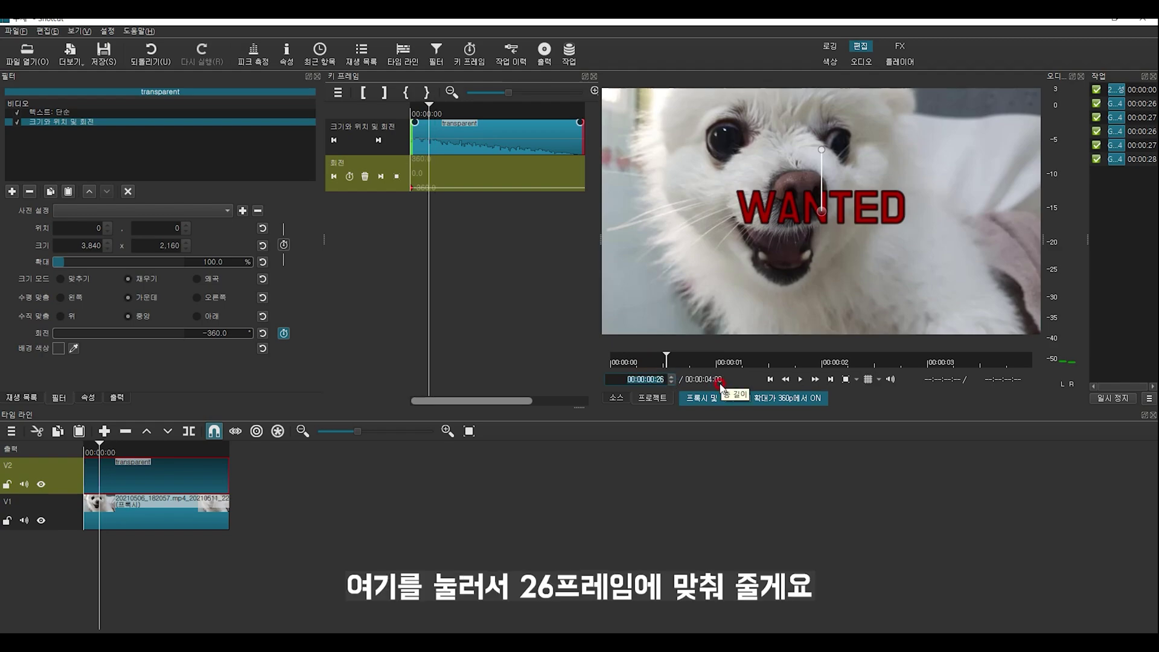
left_click_drag(61, 332, 219, 344)
left_click(204, 314)
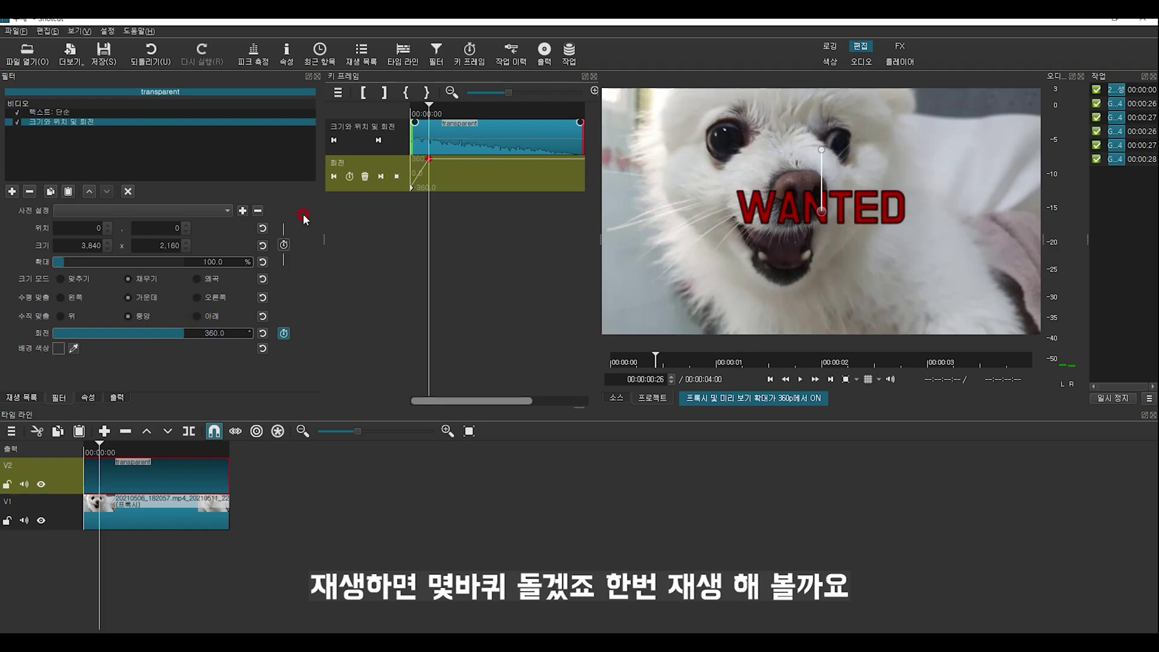
Step: Play the clip from its start to preview the text's spin, and stop playback after the last rotation keyframe
left_click_drag(430, 107, 406, 107)
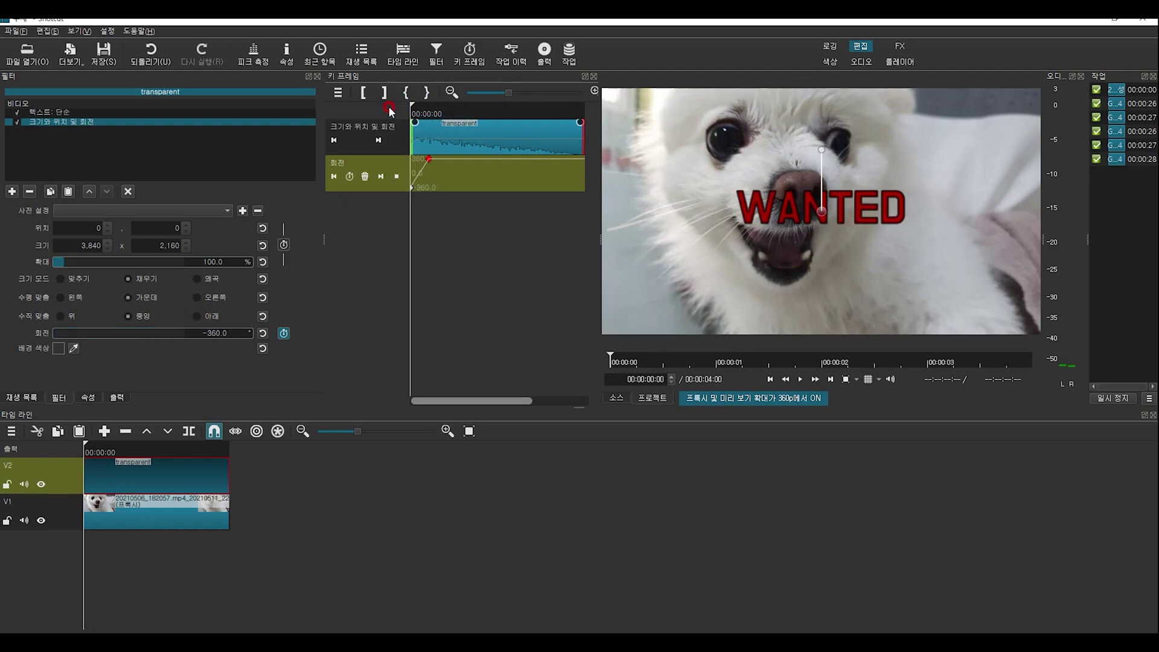
key("space")
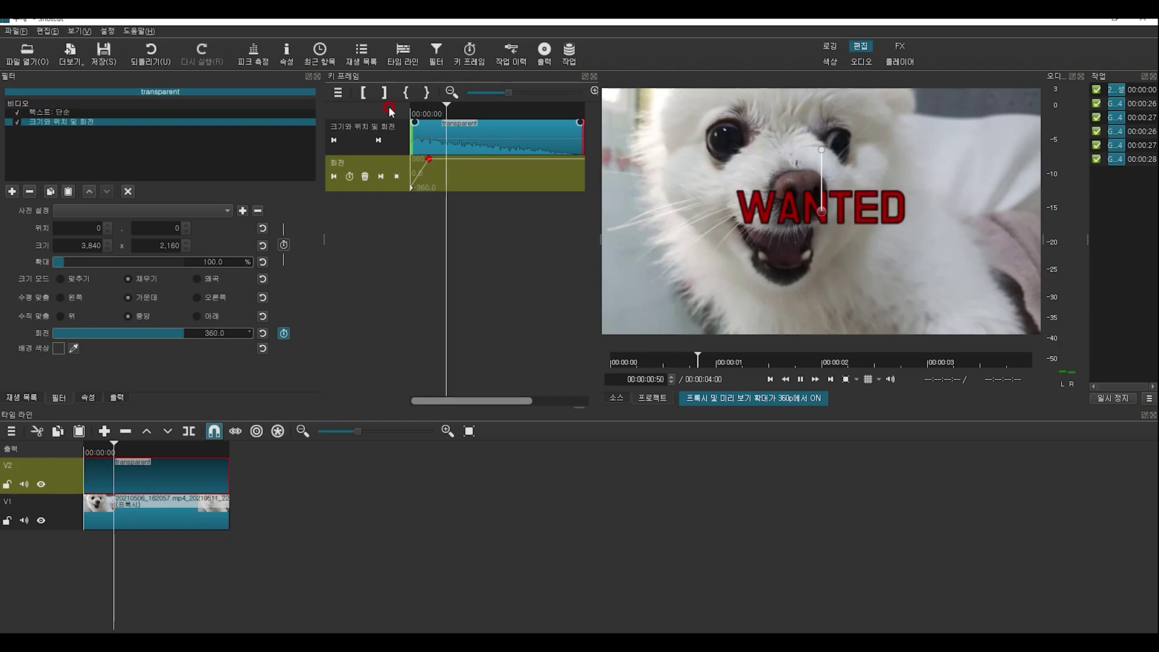
left_click(389, 110)
left_click(430, 176)
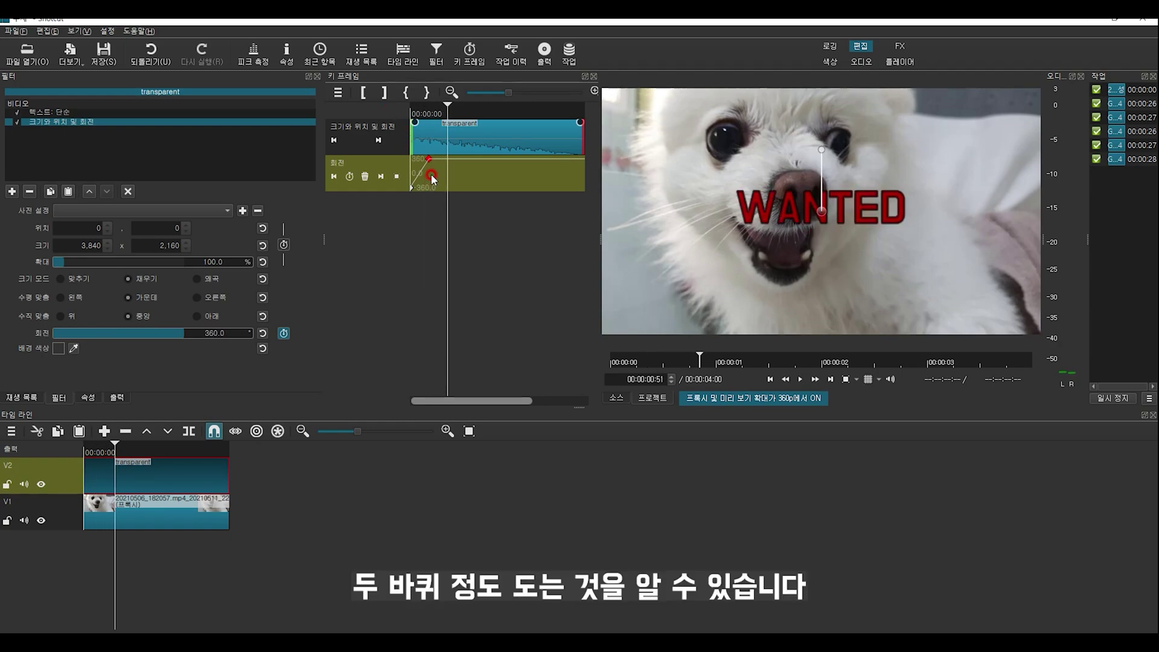
Step: Try to raise the rotation keyframe at frame 26 above 360°
left_click(620, 242)
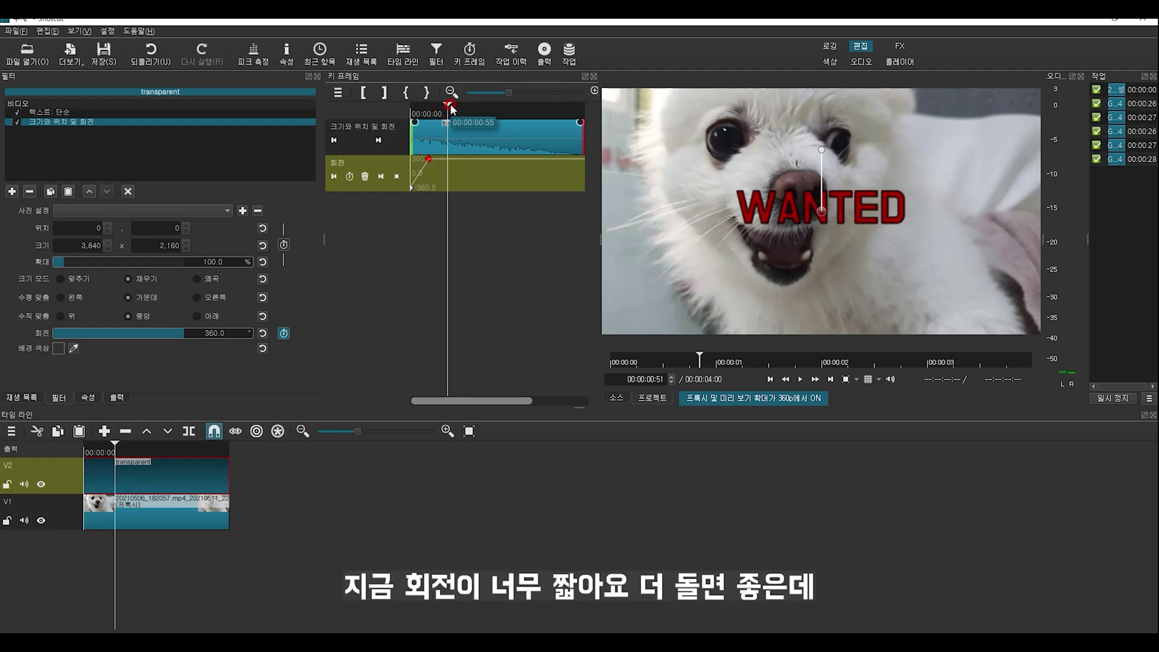
mouse_move(429, 159)
left_mouse_down()
mouse_move(442, 117)
mouse_move(432, 121)
left_mouse_up()
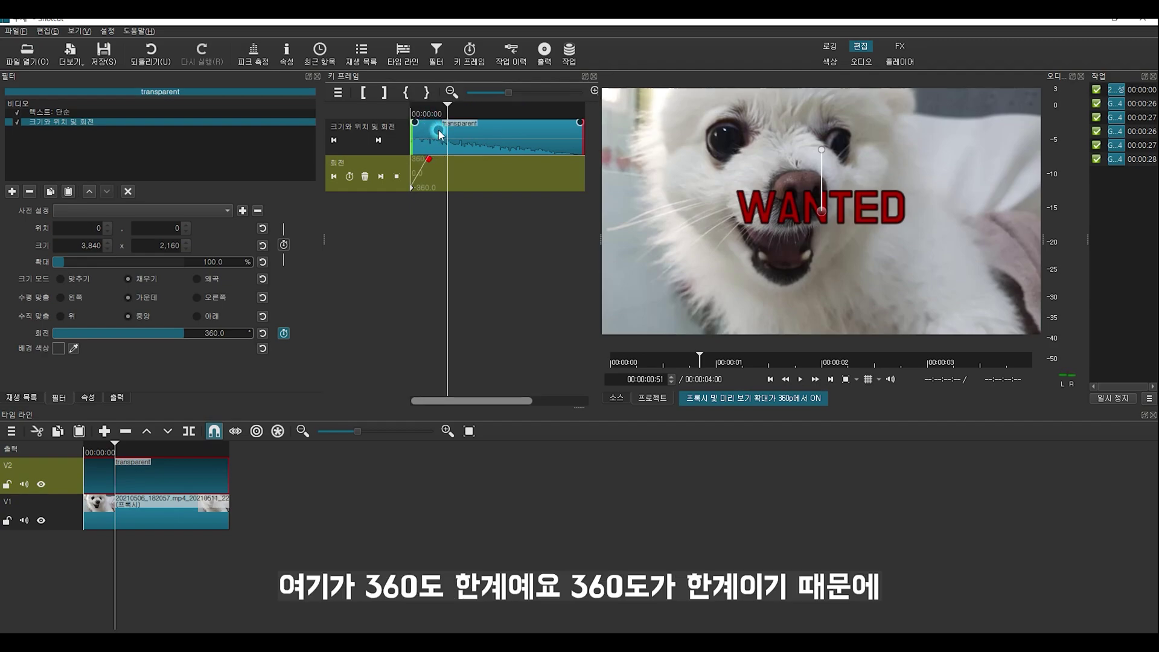
Step: Add a rotation keyframe of -360° at frame 27, one frame after the 360° keyframe at frame 26
left_click(428, 160)
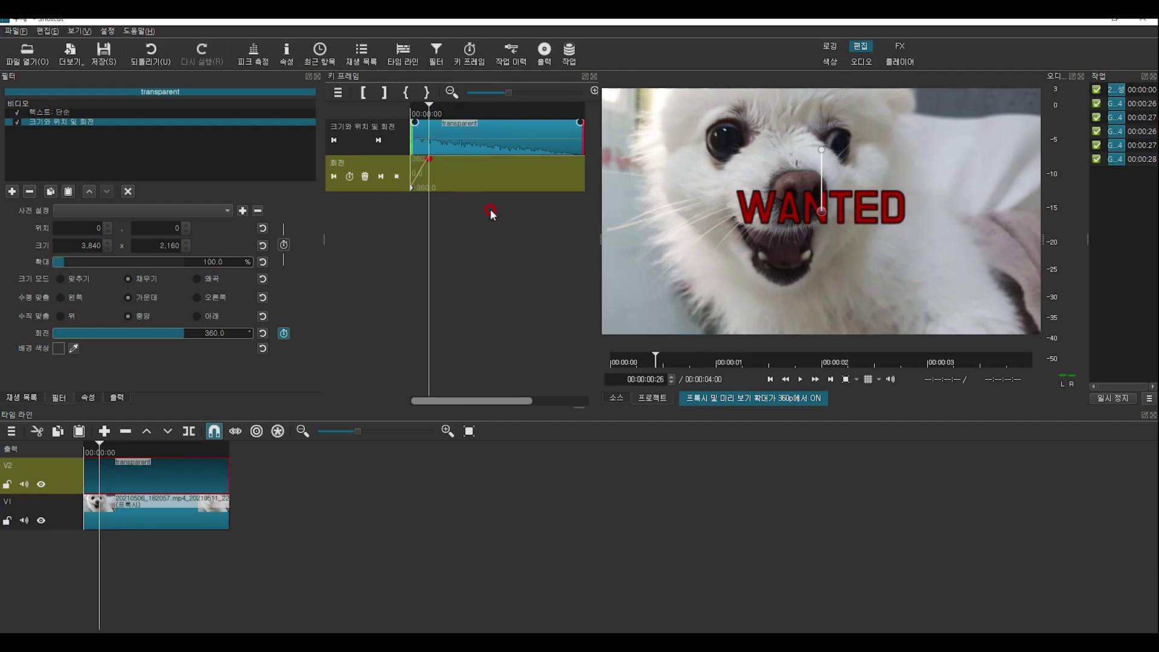
key("Right")
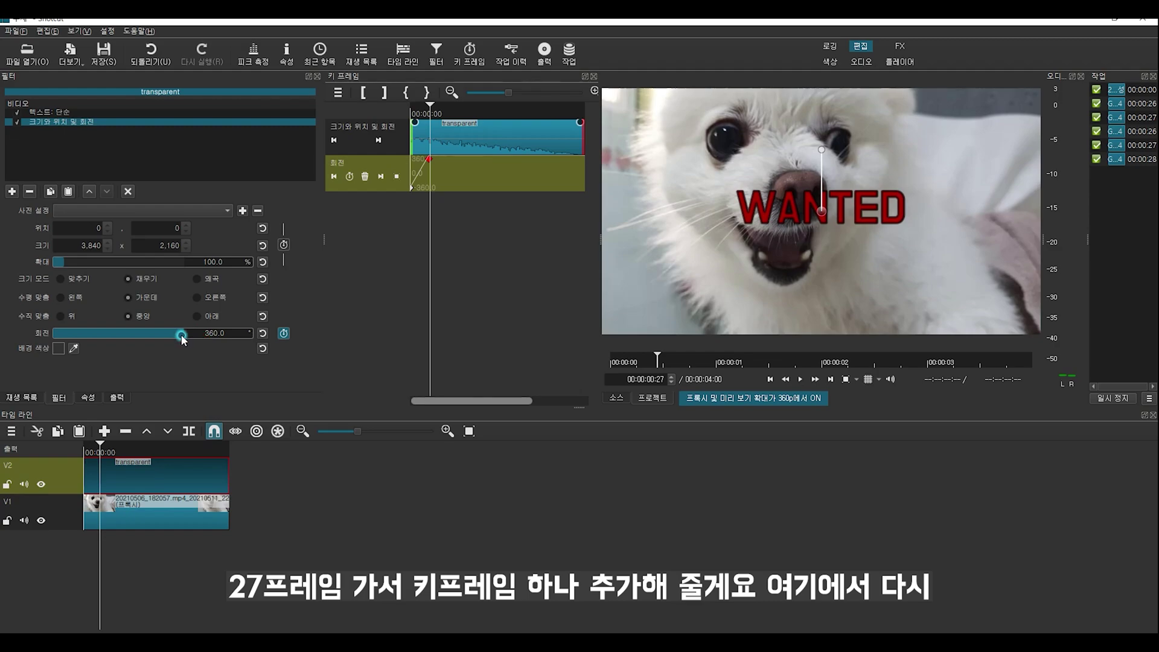
left_click_drag(182, 334, 6, 326)
left_click_drag(429, 107, 429, 107)
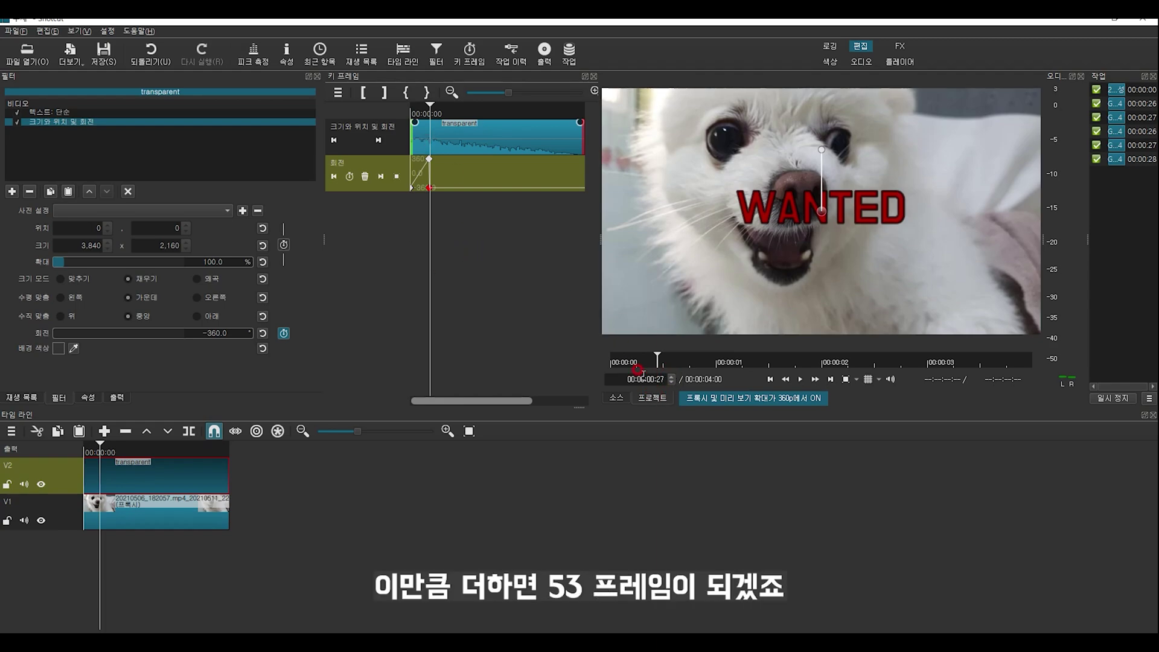
Step: Add a rotation keyframe of 360° at frame 53 of the text clip
left_click(625, 381)
type("53")
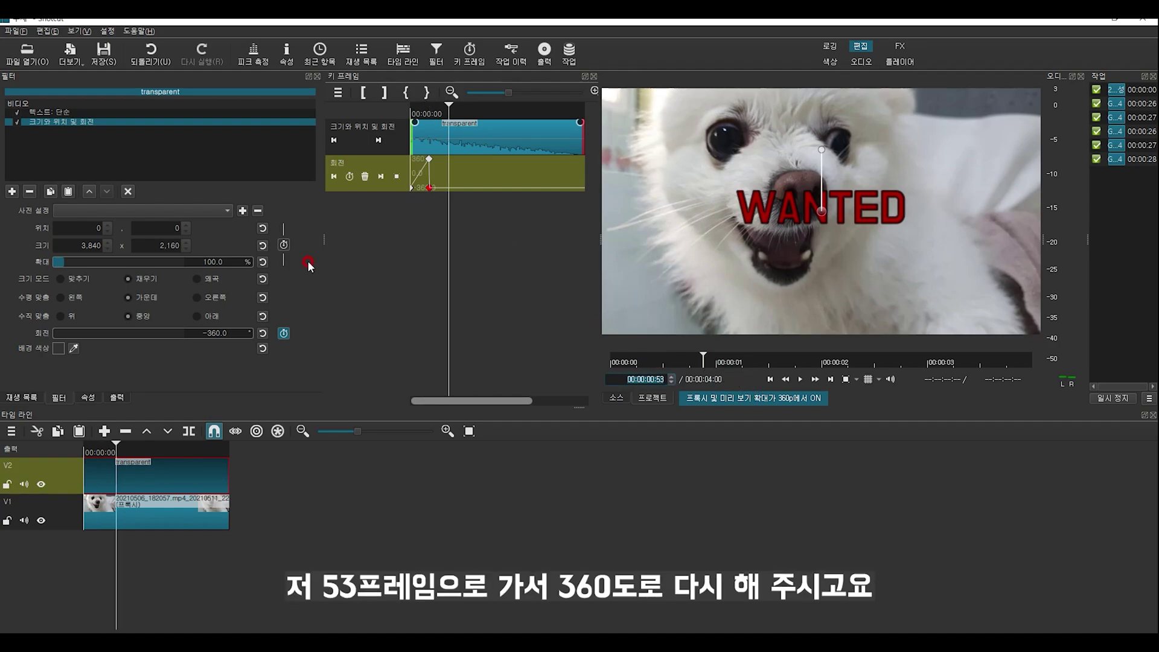
left_click_drag(73, 339, 376, 341)
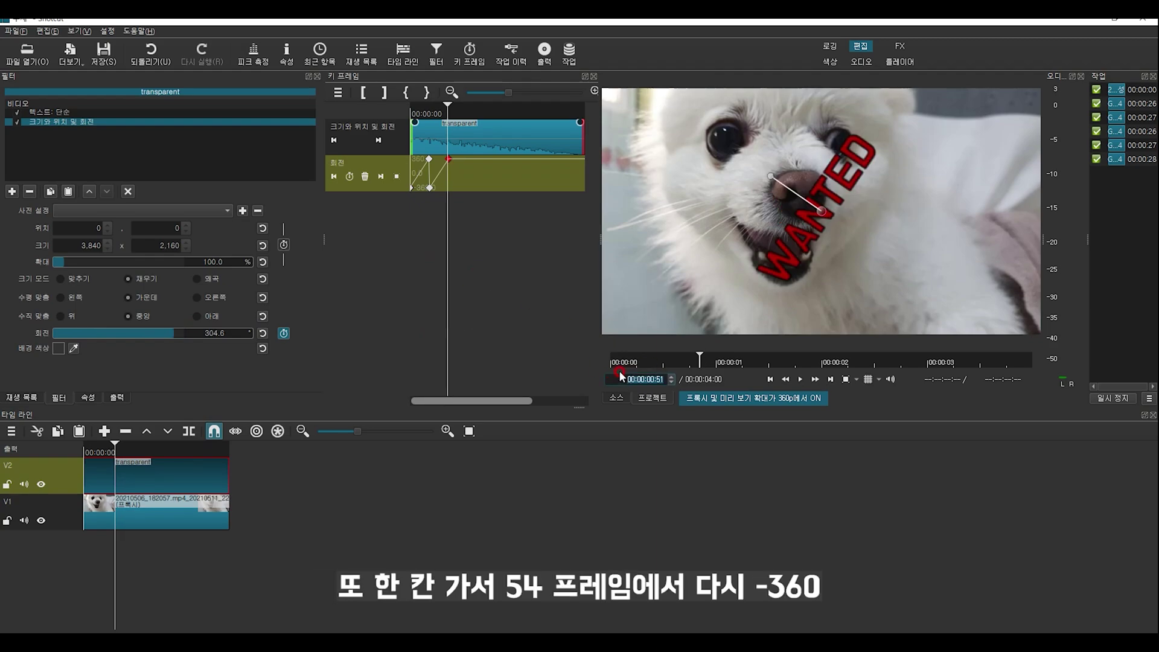
Step: Add a rotation keyframe of -360° at frame 54 of the text clip
left_click(625, 377)
type("54")
key("Return")
left_click_drag(190, 335, 1, 312)
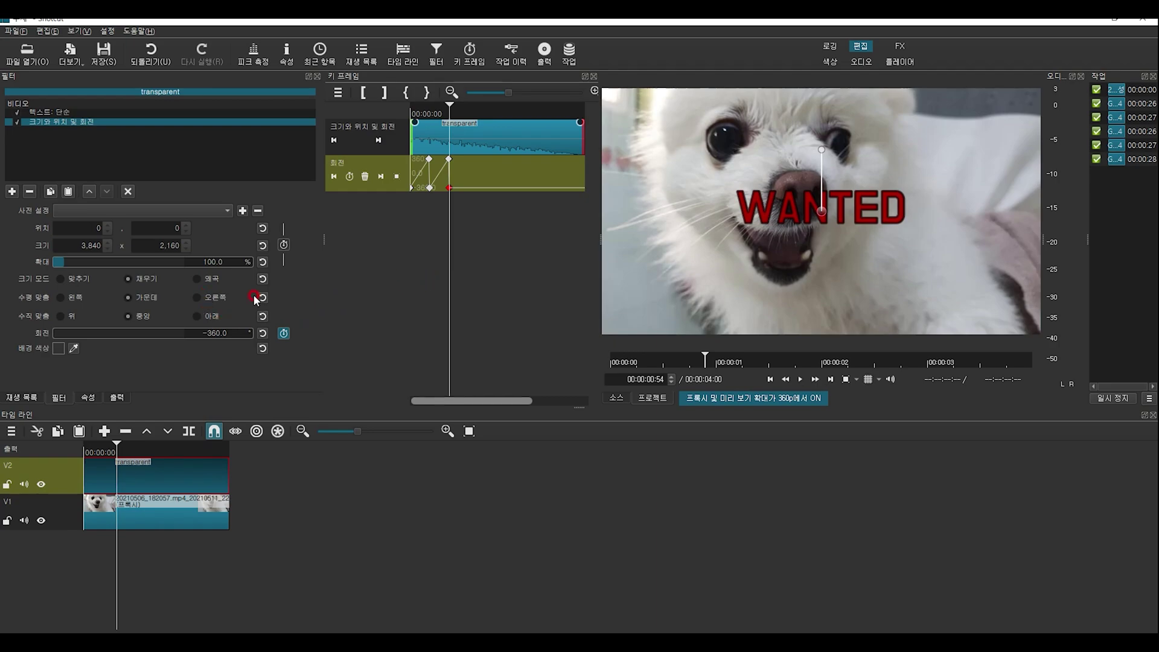
Step: Go to frame 80 (00:00:01:20) and add a rotation keyframe of 360°
left_click_drag(609, 379, 680, 372)
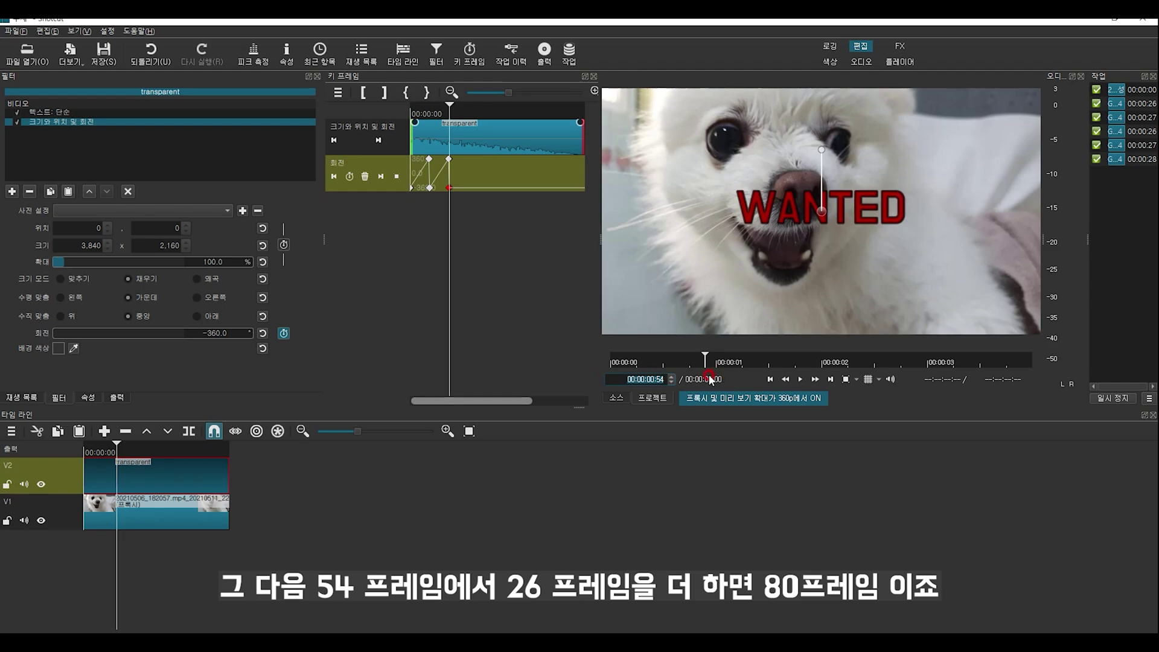
type("80")
key("Return")
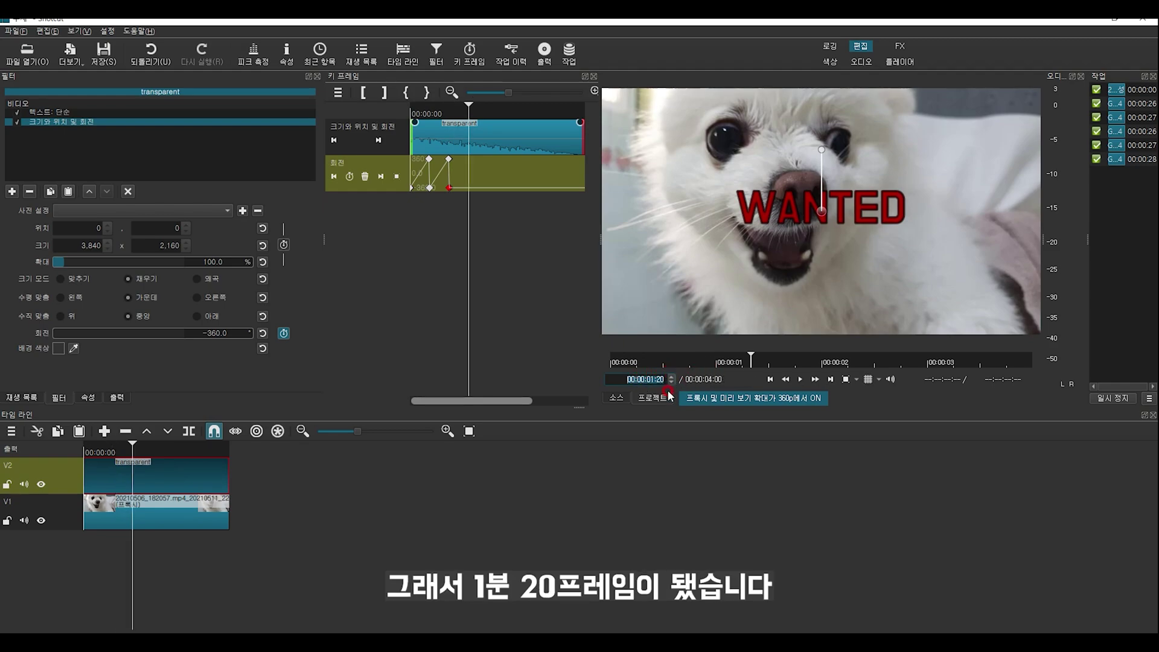
left_click_drag(70, 337, 390, 357)
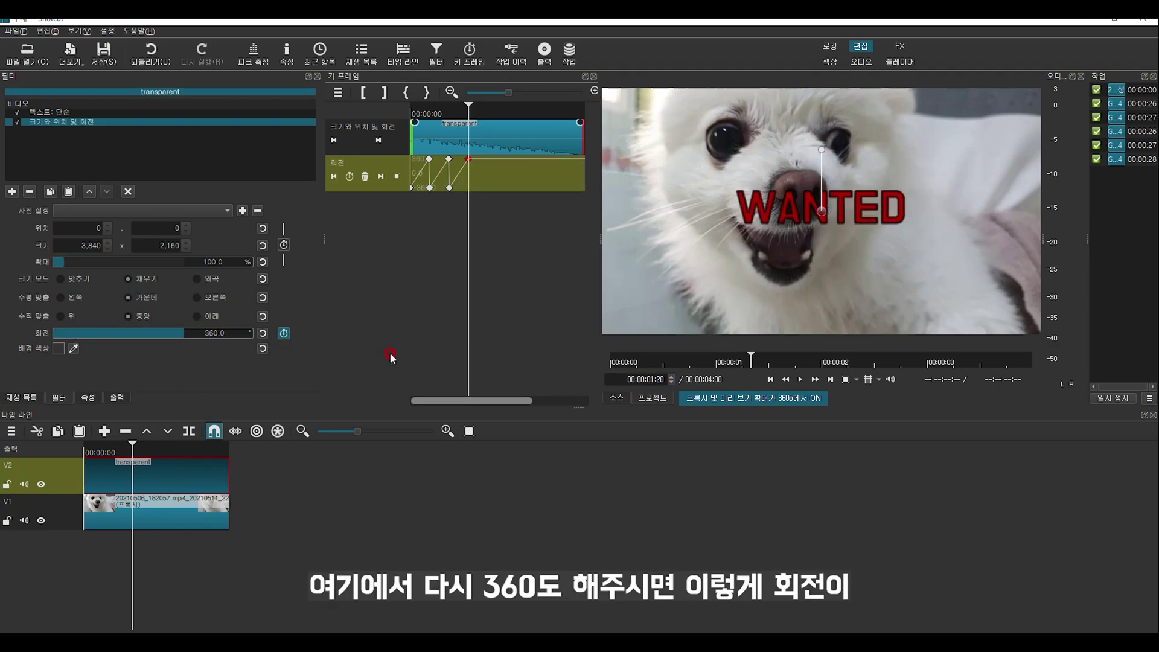
Step: Play the clip from its start to preview the repeated spins, and scrub through the rotation keyframes
left_click(416, 112)
key("space")
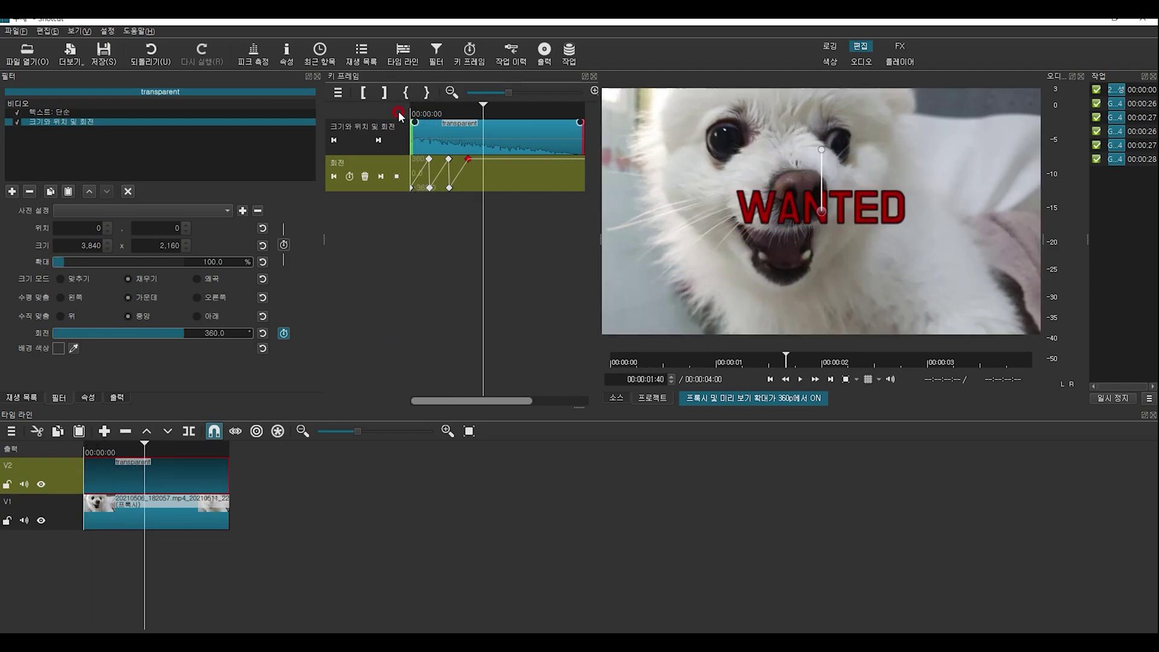
key("space")
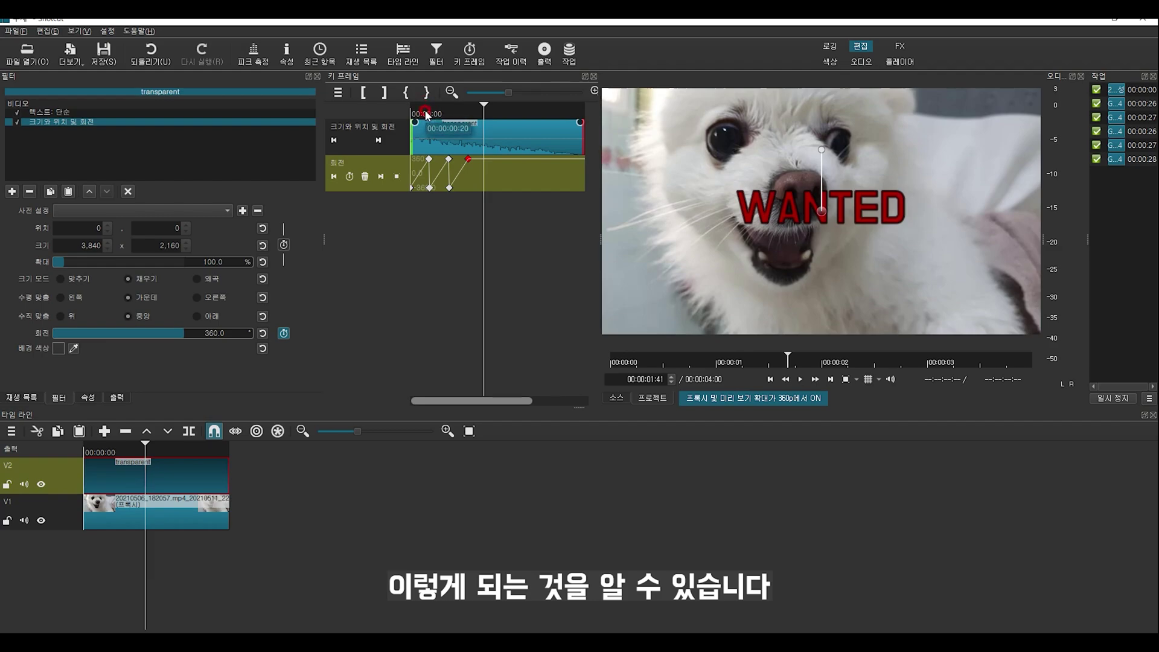
left_click(426, 112)
left_click_drag(428, 115, 452, 115)
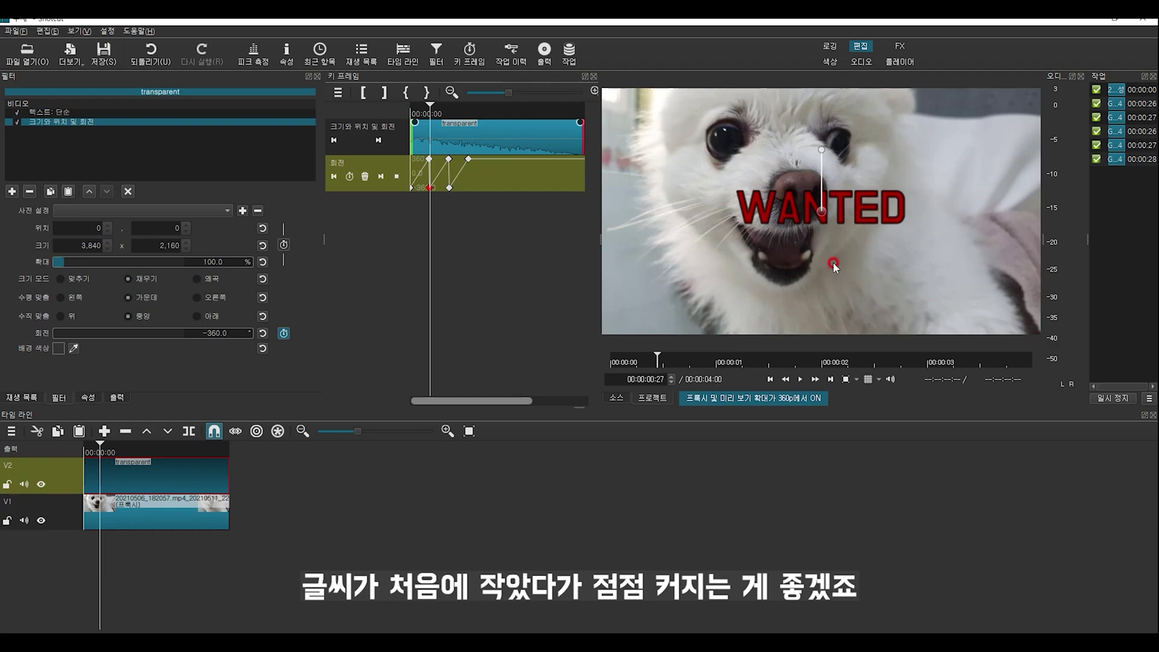
Step: Set the text's scale to 20% at the clip's start and enable keyframes for its size and position
key("Home")
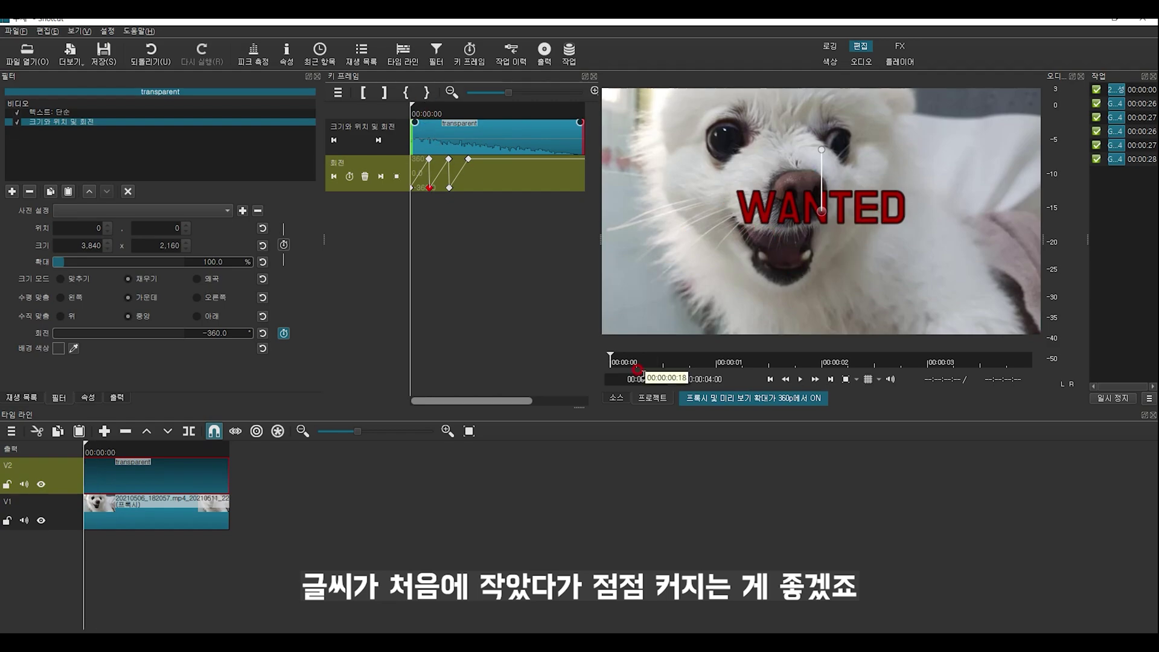
double_click(232, 261)
type("20")
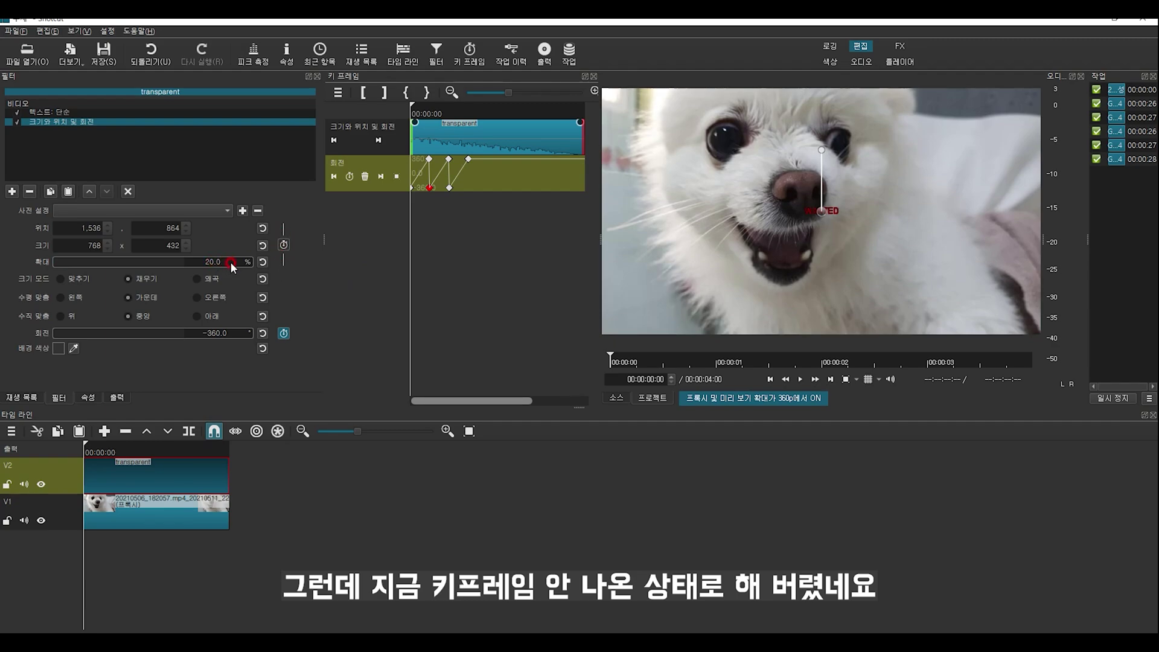
left_click(282, 245)
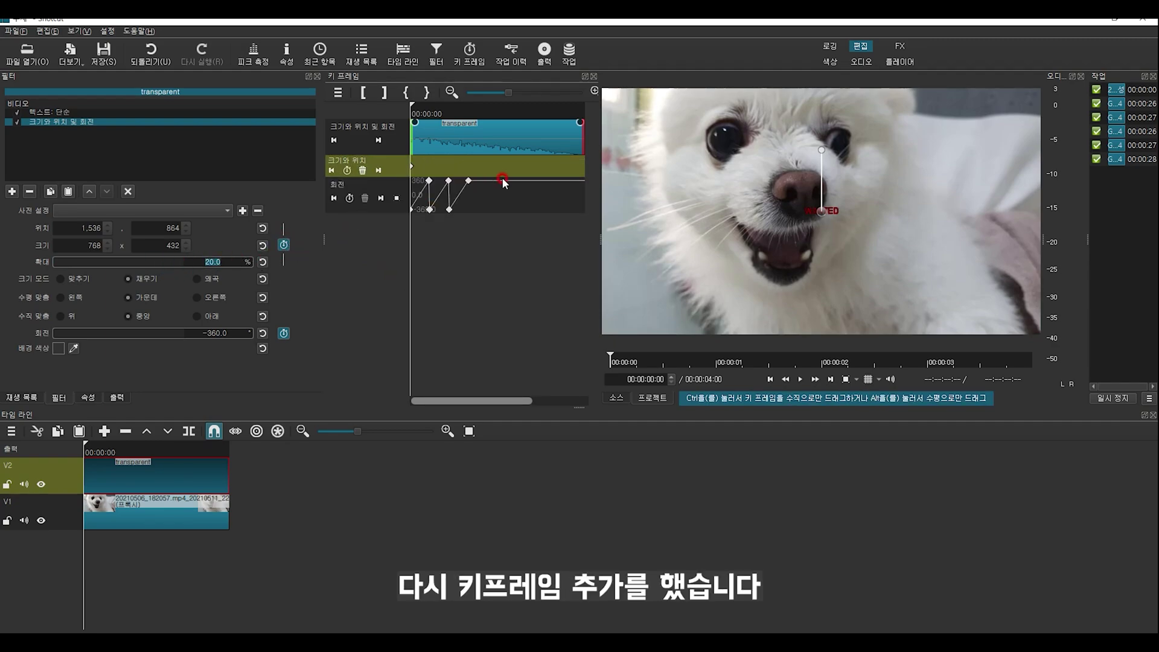
Step: Add a size keyframe at frame 53 with the text's scale set to 30%
left_click(361, 203)
left_click(449, 180)
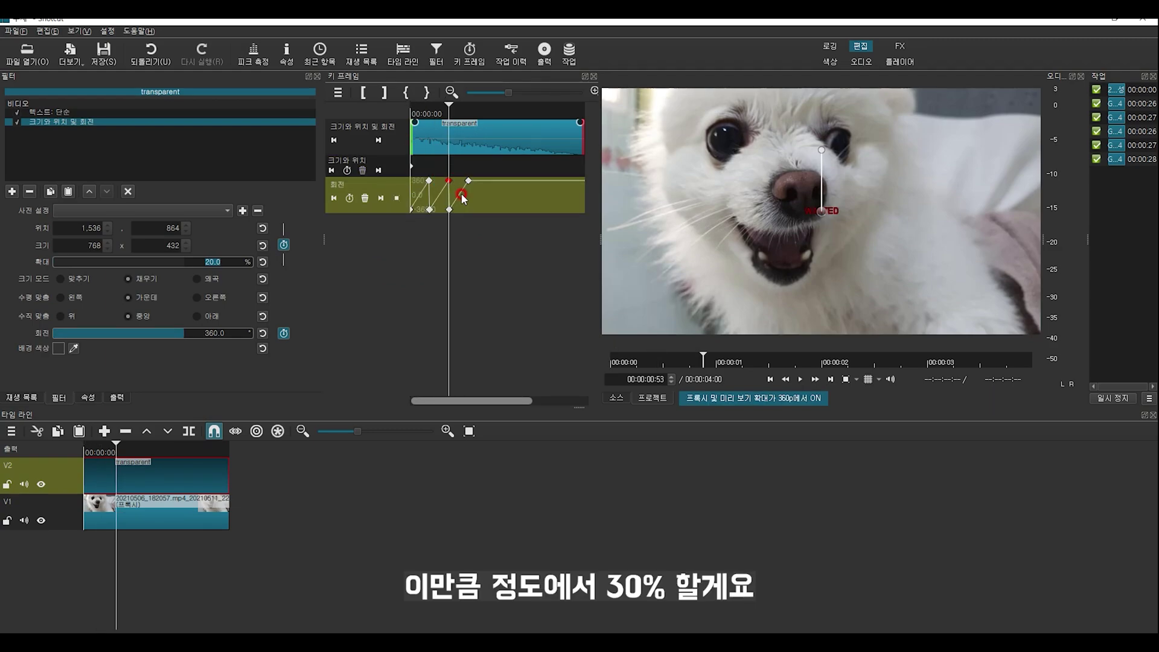
left_click(212, 259)
key("0")
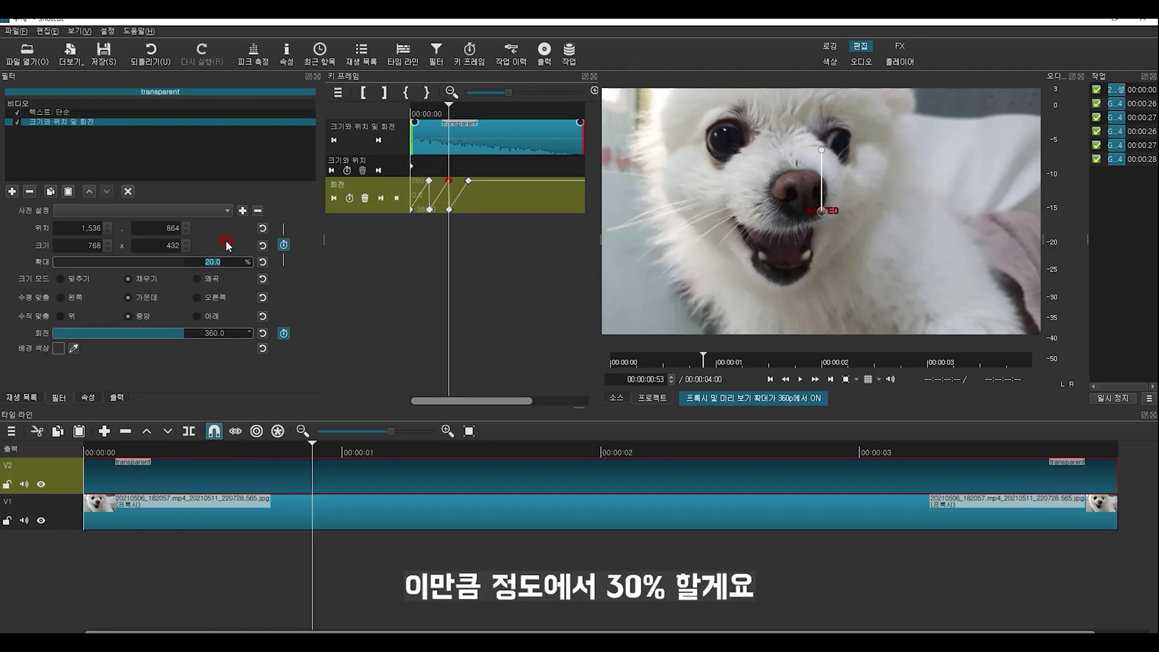
type("0")
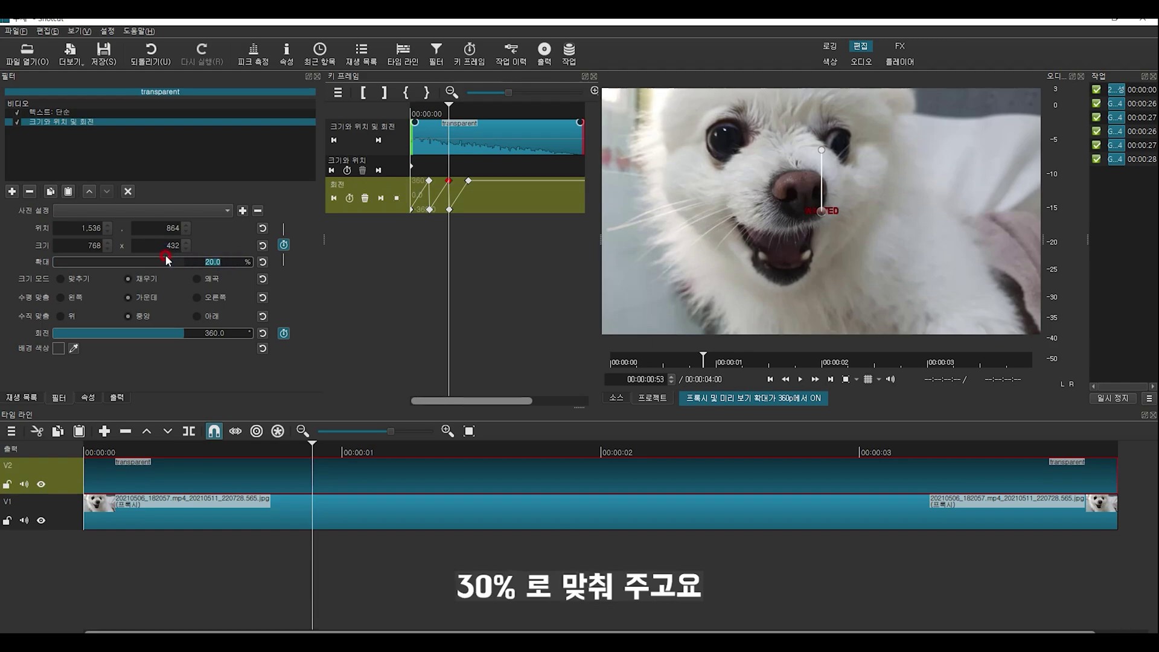
type("30")
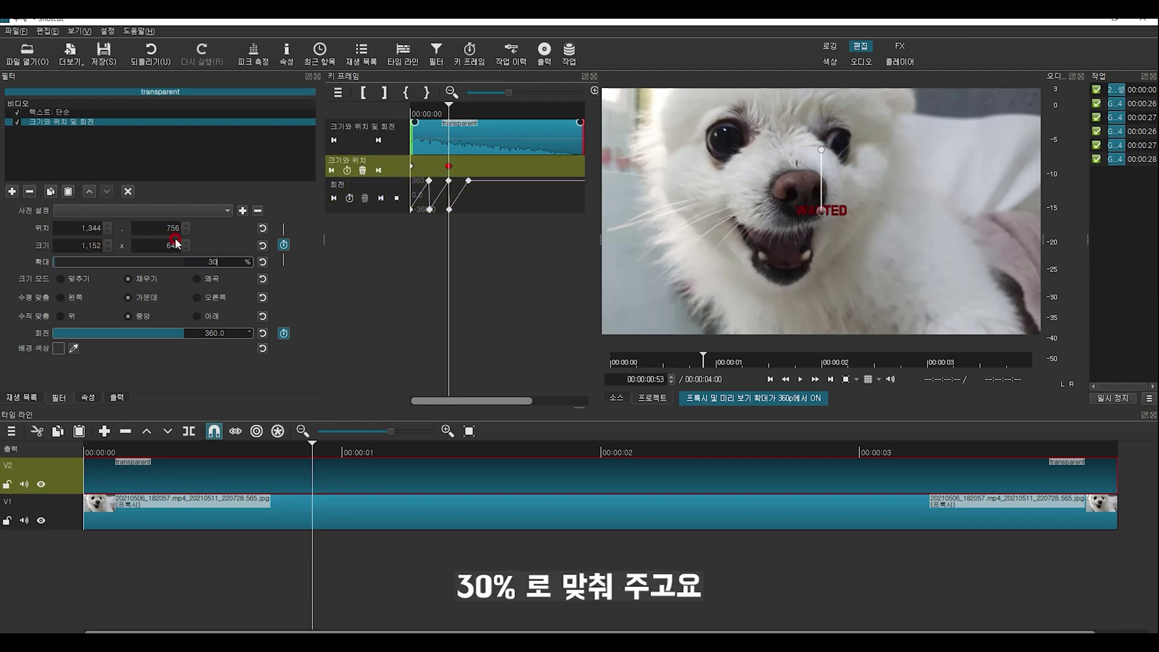
Step: Add a size keyframe at the last rotation keyframe (00:00:01:20) with the scale set to 120%
left_click(467, 182)
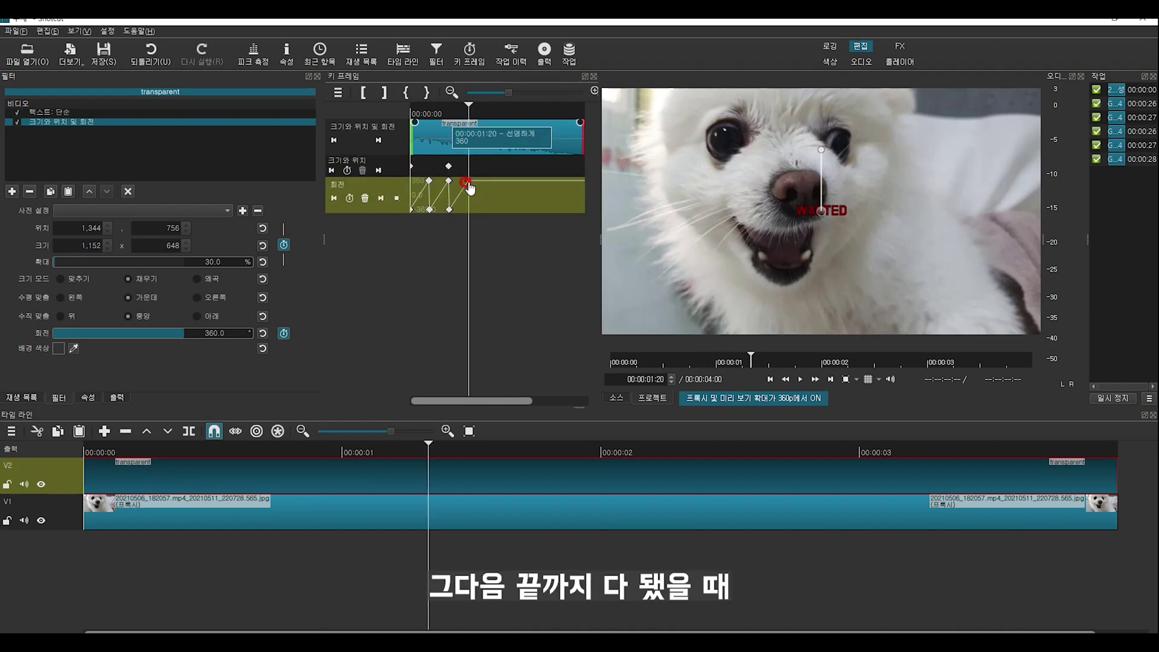
left_click_drag(229, 261, 151, 260)
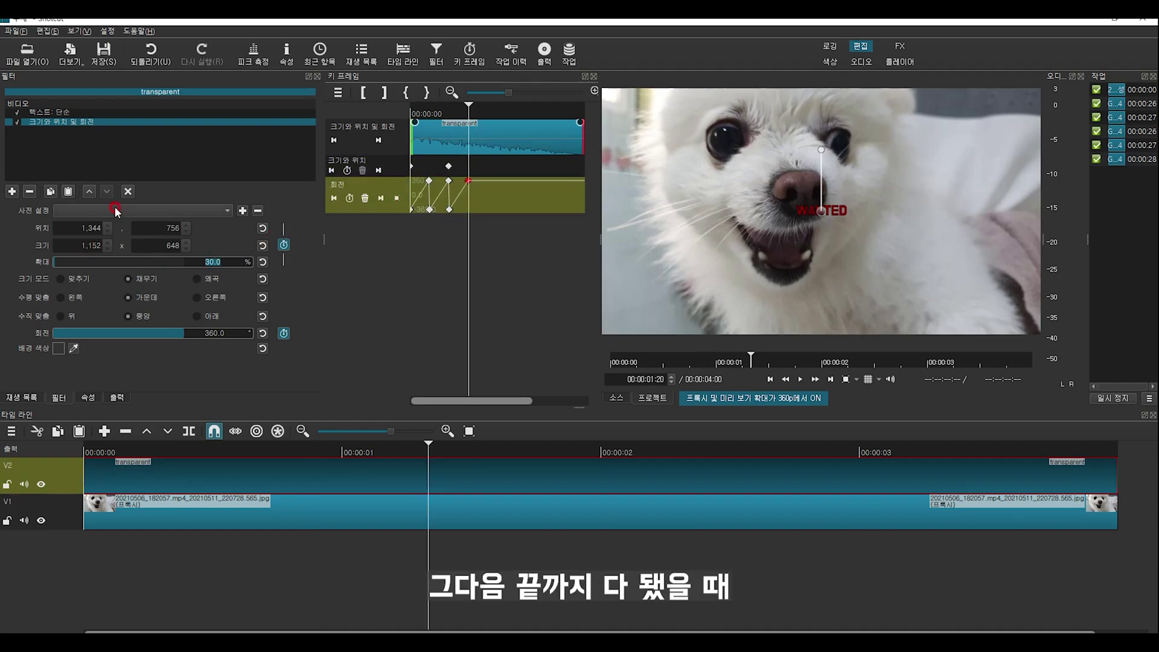
type("120")
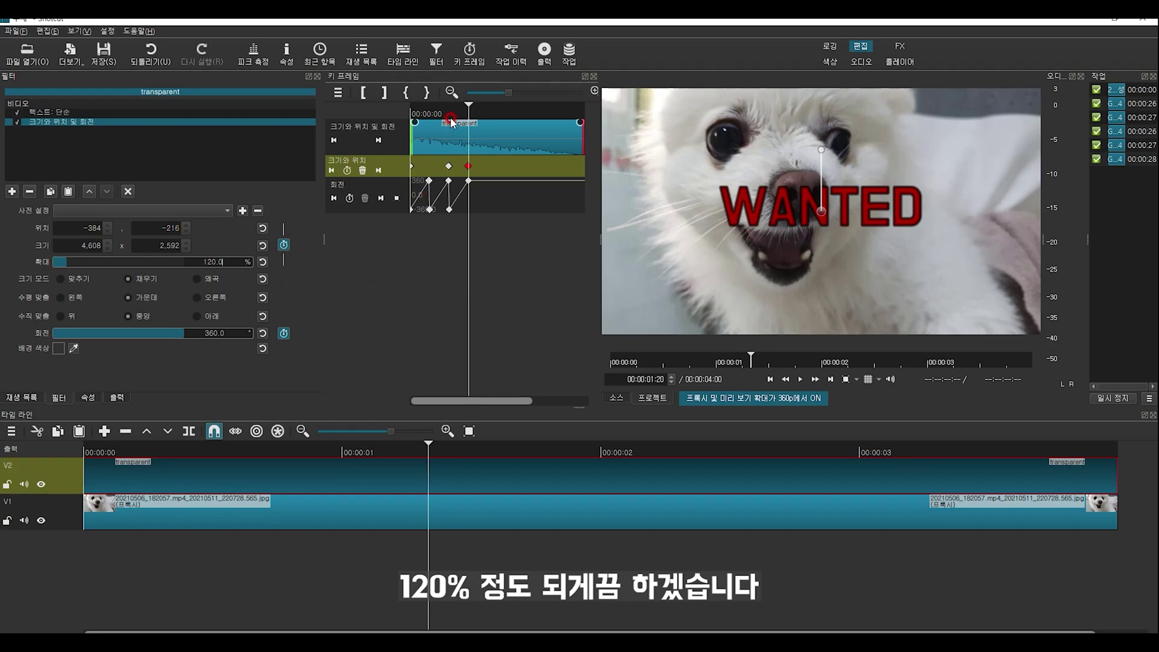
Step: Play the clip from its start and scrub past the last keyframe to preview the text growing while it spins
left_click(447, 167)
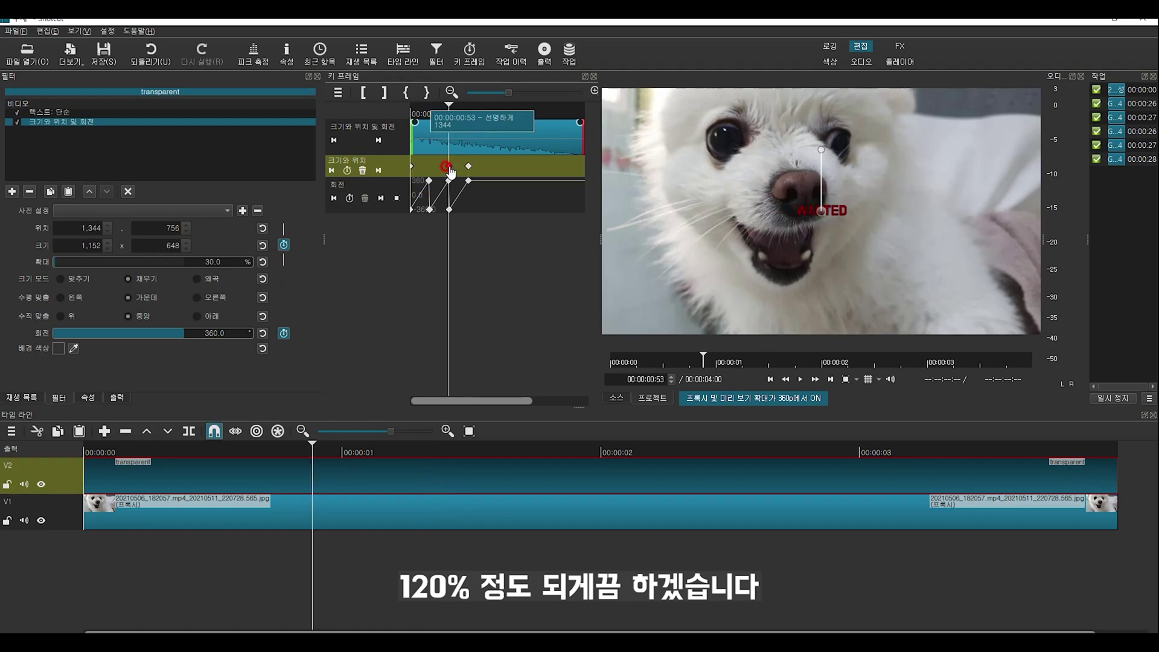
left_click_drag(424, 108, 355, 113)
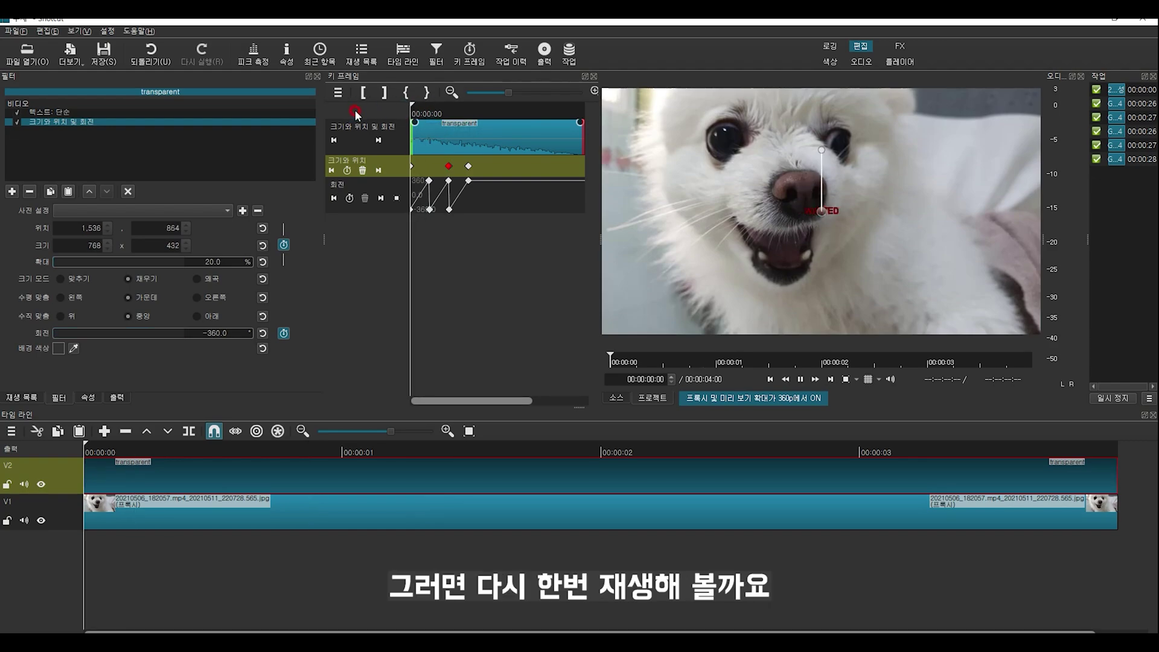
key("space")
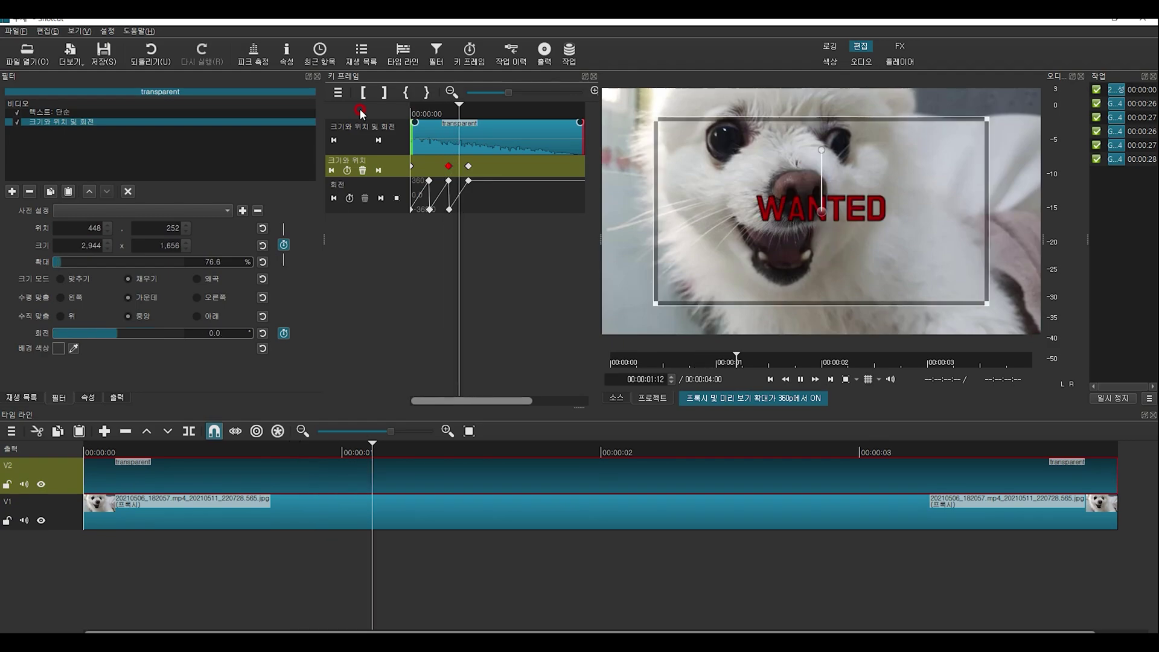
key("space")
left_click(414, 116)
left_click_drag(414, 116, 471, 123)
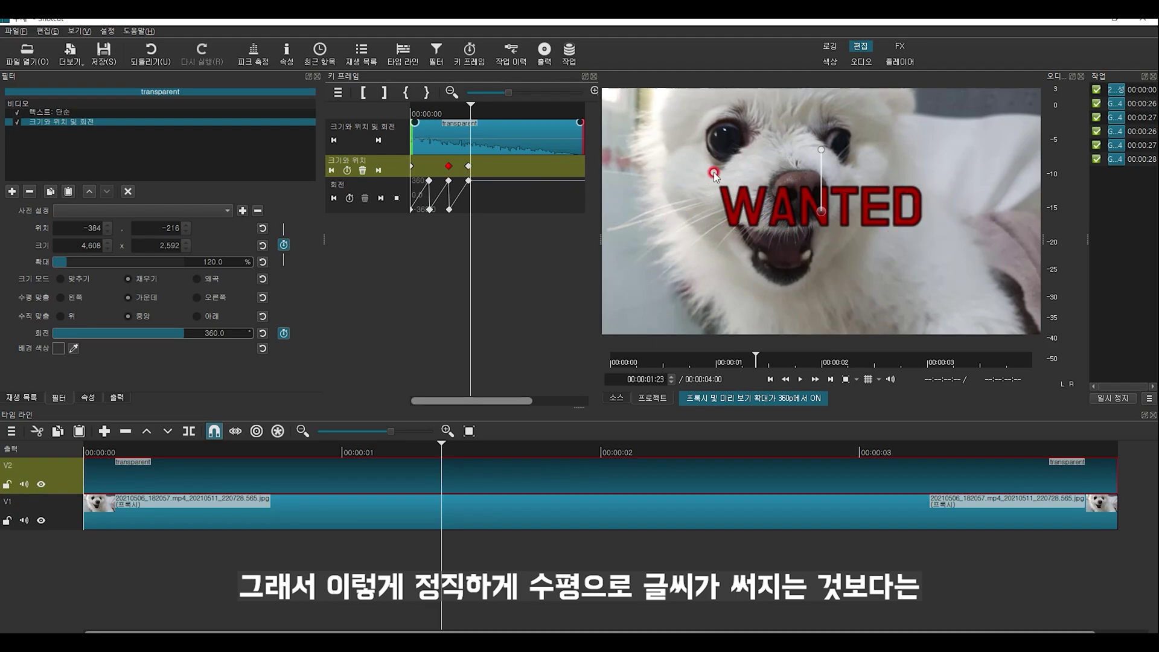
Step: Lower the last rotation keyframe at 00:00:01:20 to about 333.9° so the text ends up tilted
left_click(467, 181)
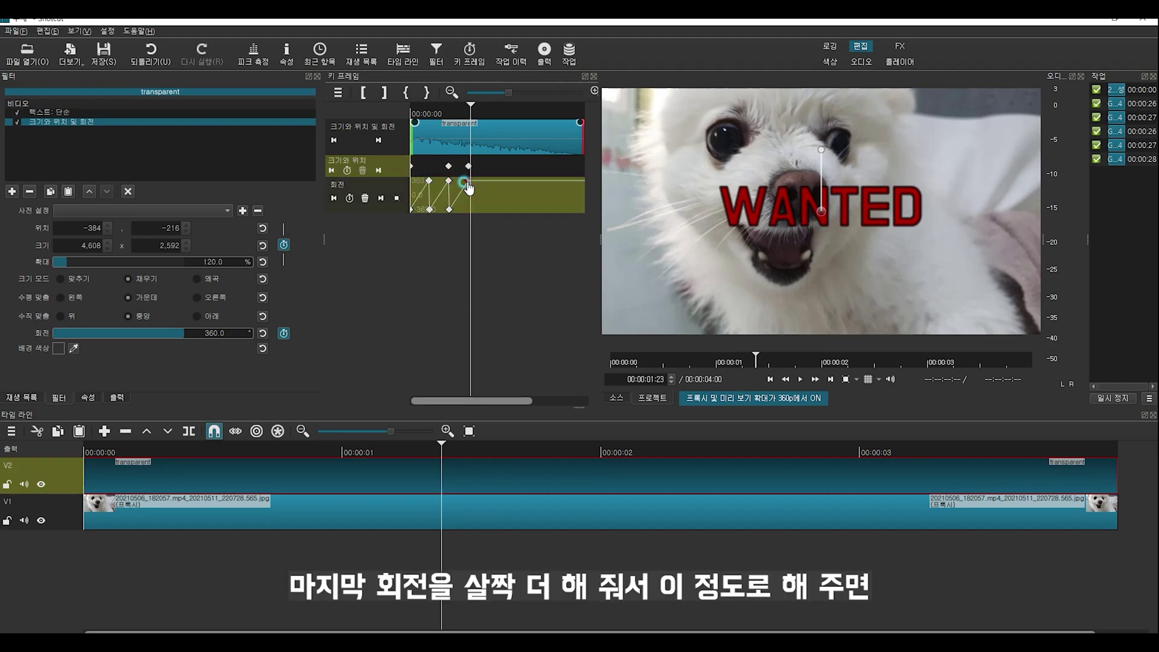
left_click_drag(188, 338, 180, 341)
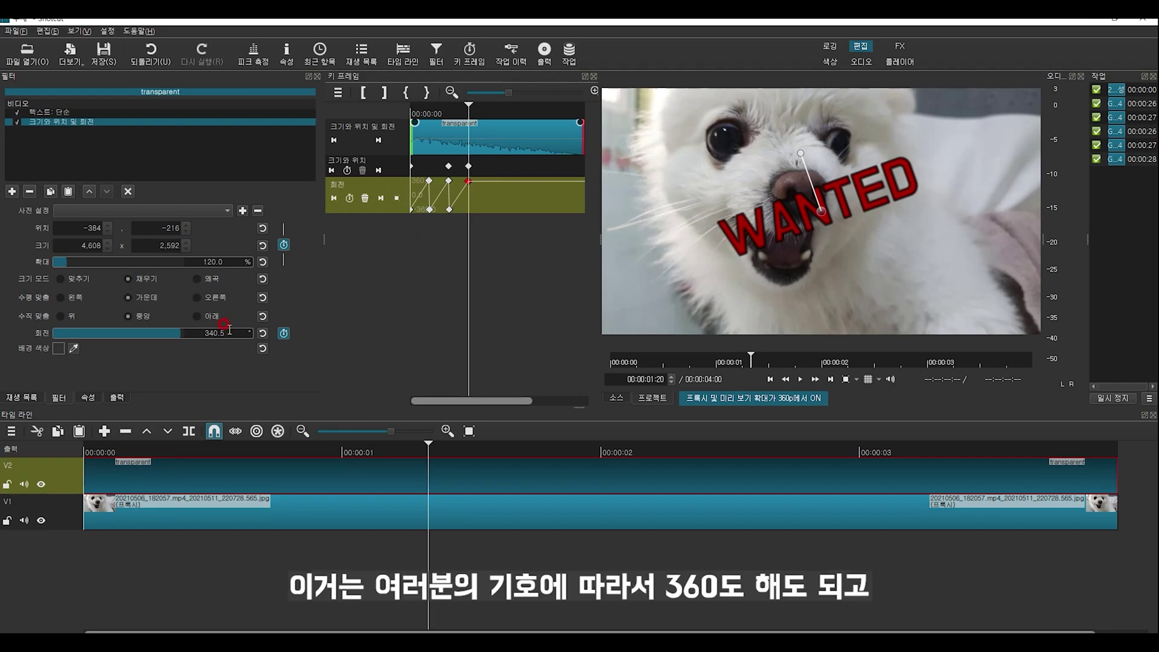
mouse_move(180, 333)
left_mouse_down()
mouse_move(165, 334)
mouse_move(183, 344)
left_mouse_up()
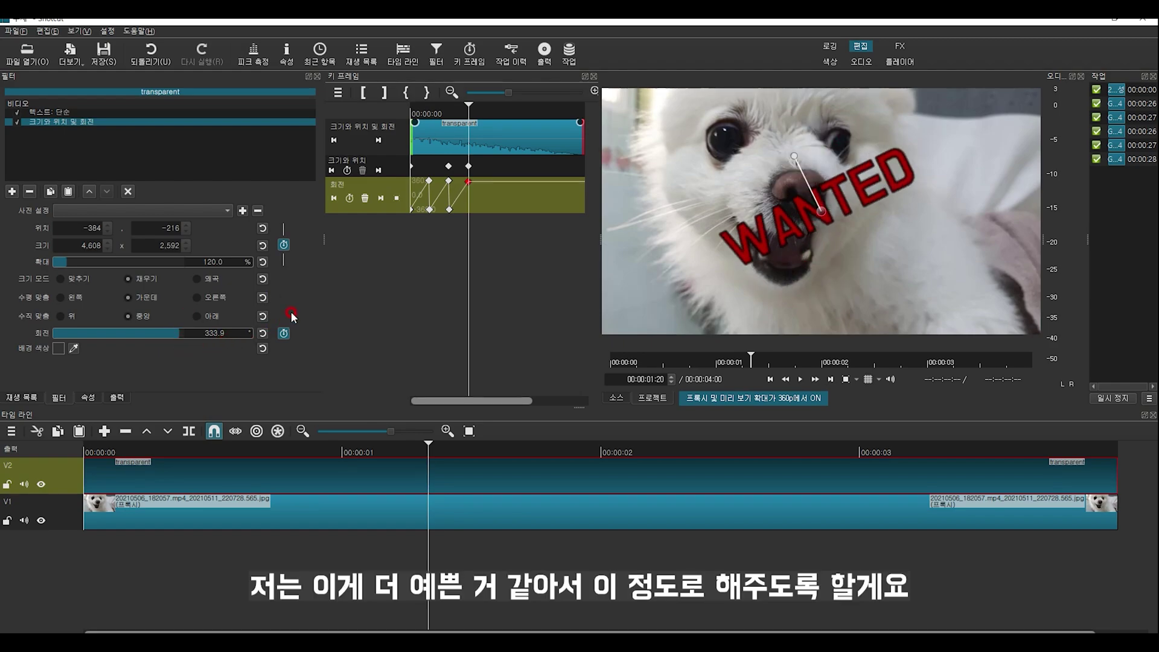
Step: Play the clip from its start to preview the tilted final position, and stop after the last keyframe
left_click(386, 112)
key("space")
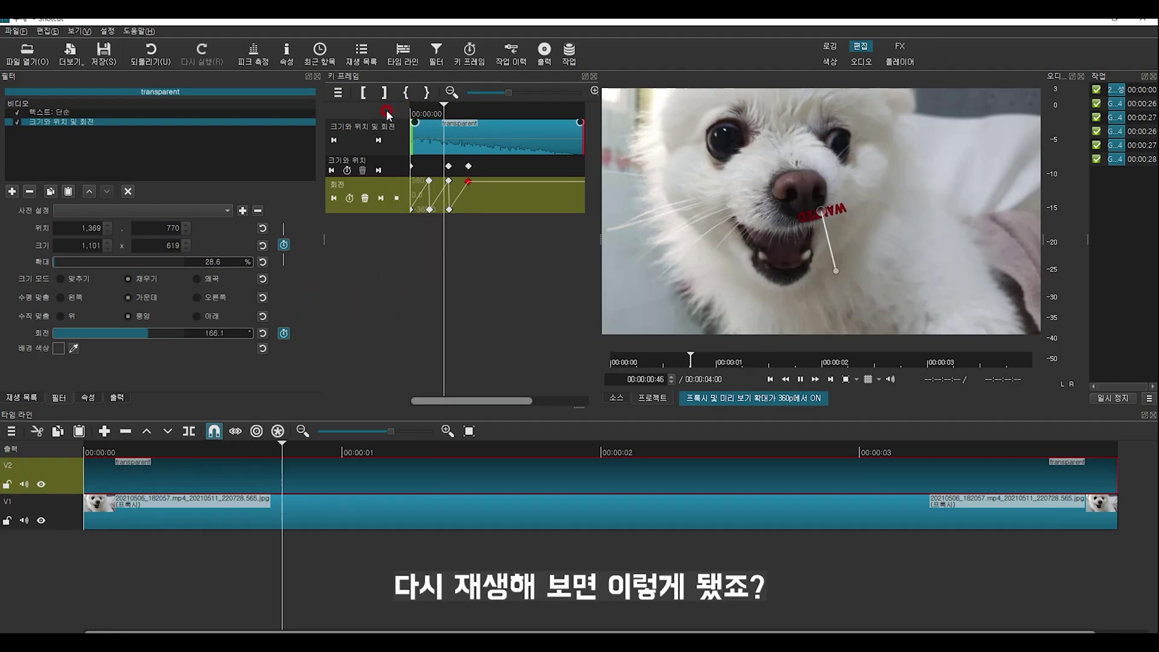
key("space")
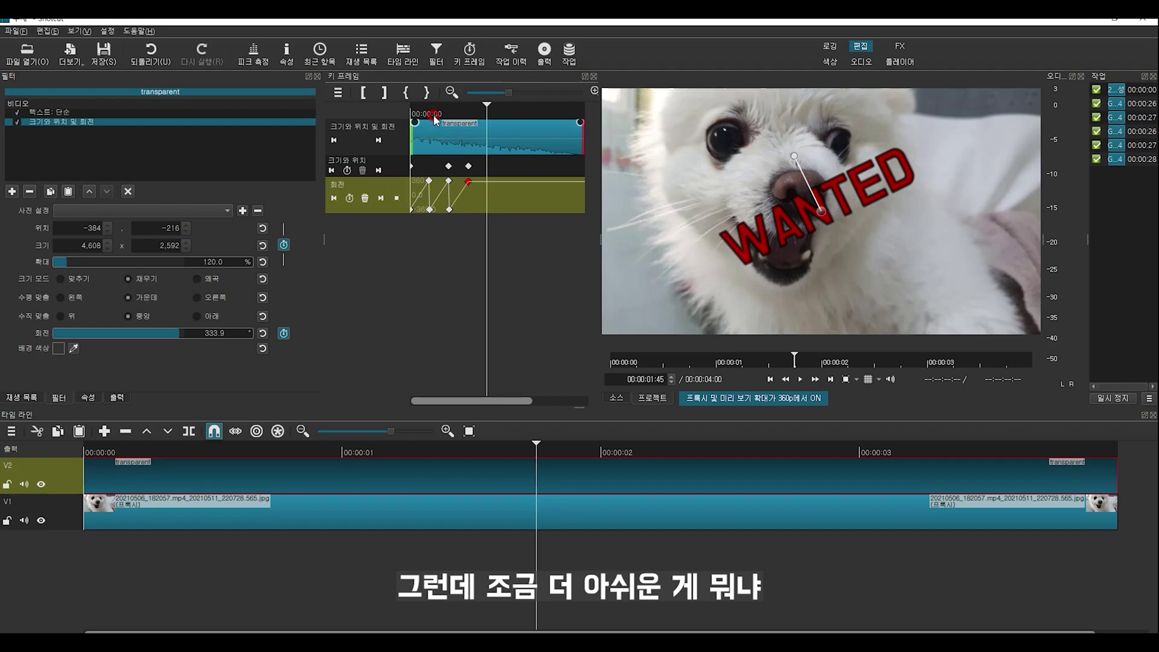
Step: Add a Fade In Video filter to the WANTED text clip and have it adjust opacity instead of fading with black
left_click_drag(432, 115, 380, 115)
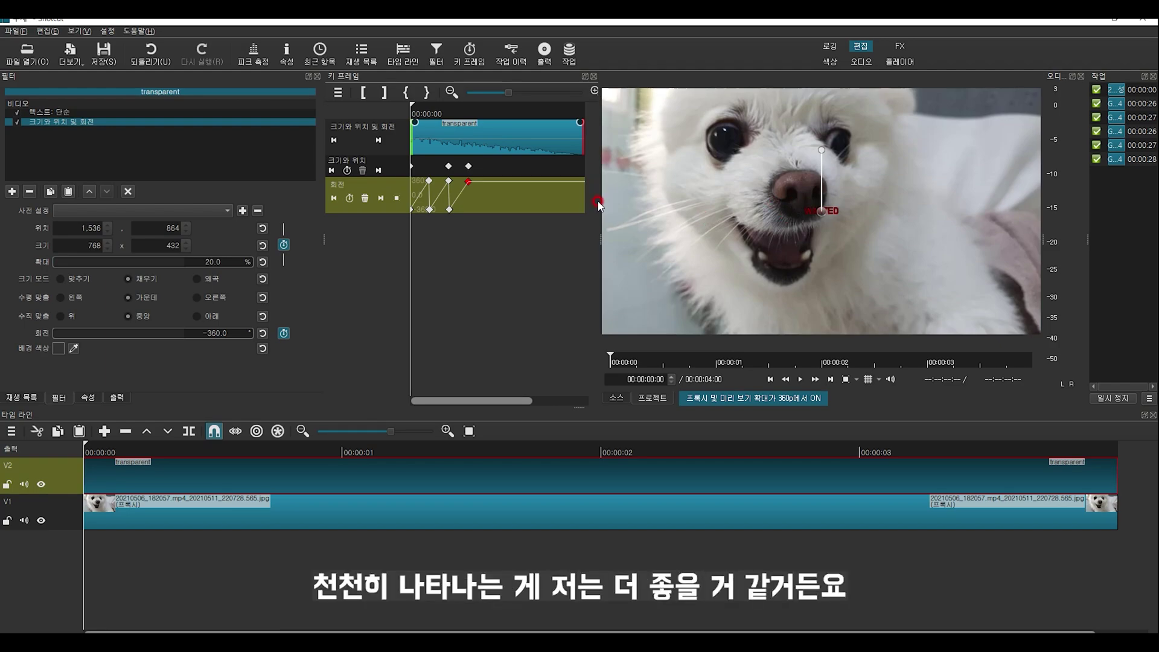
left_click(11, 191)
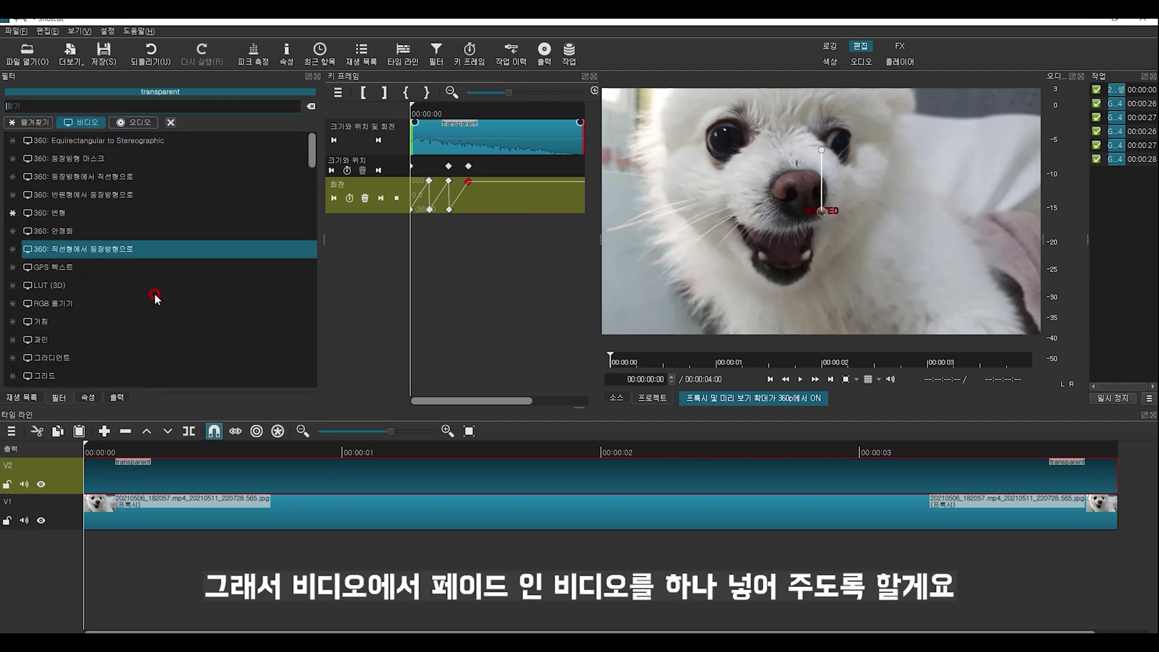
scroll(167, 294, "down", 5)
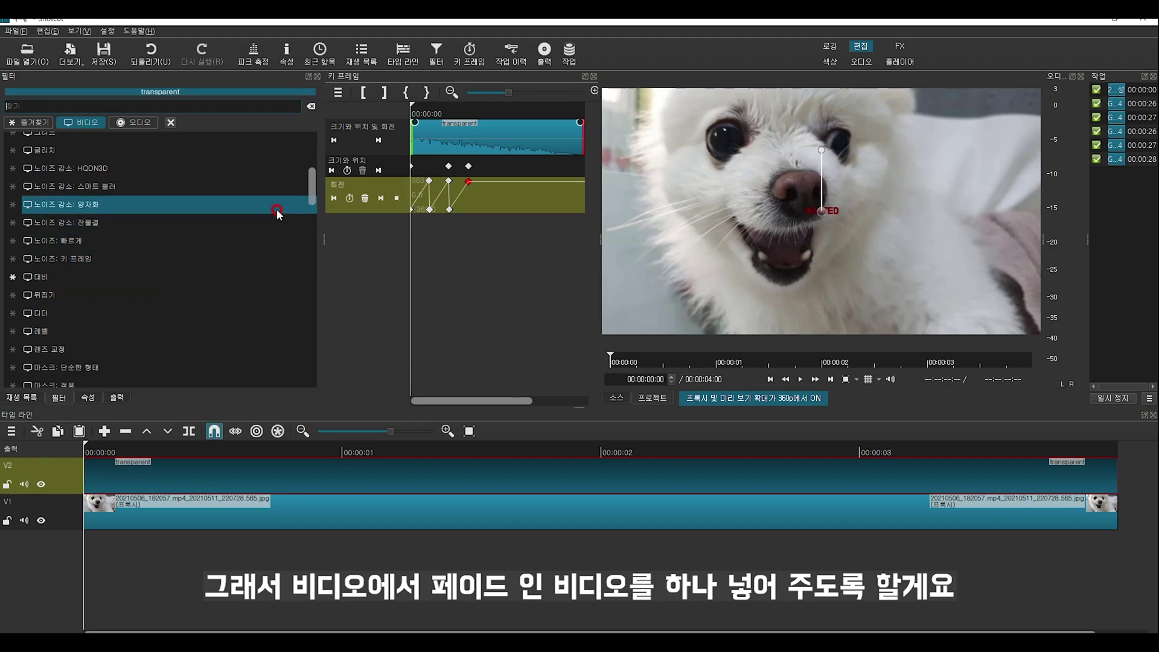
left_click_drag(312, 188, 309, 300)
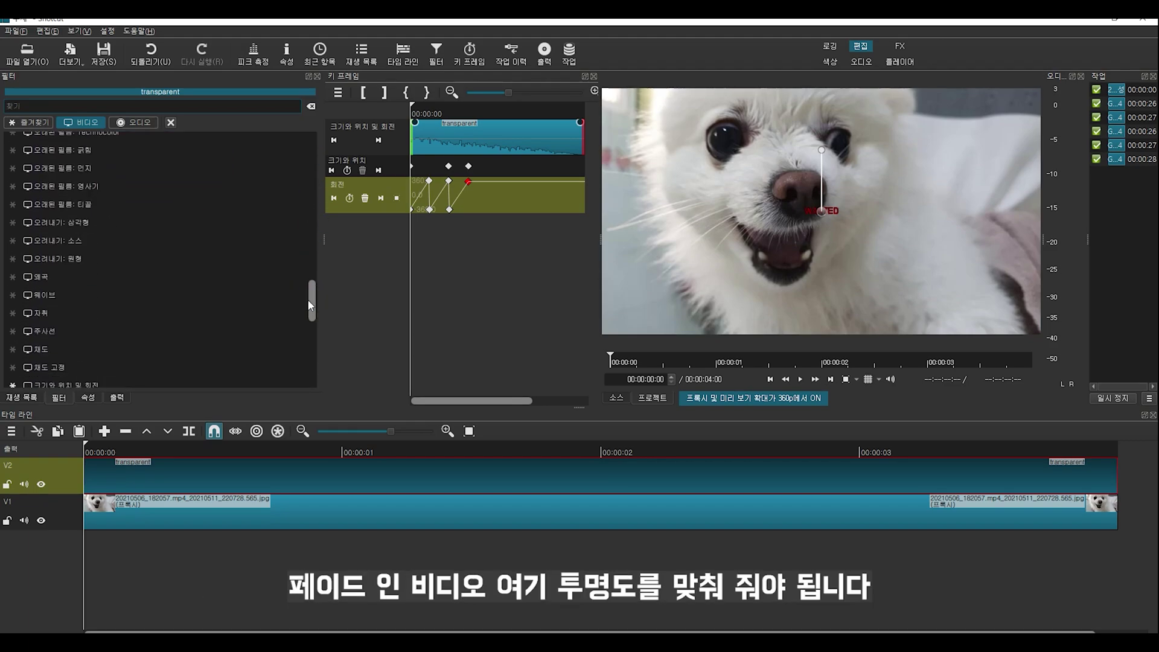
left_click(5, 229)
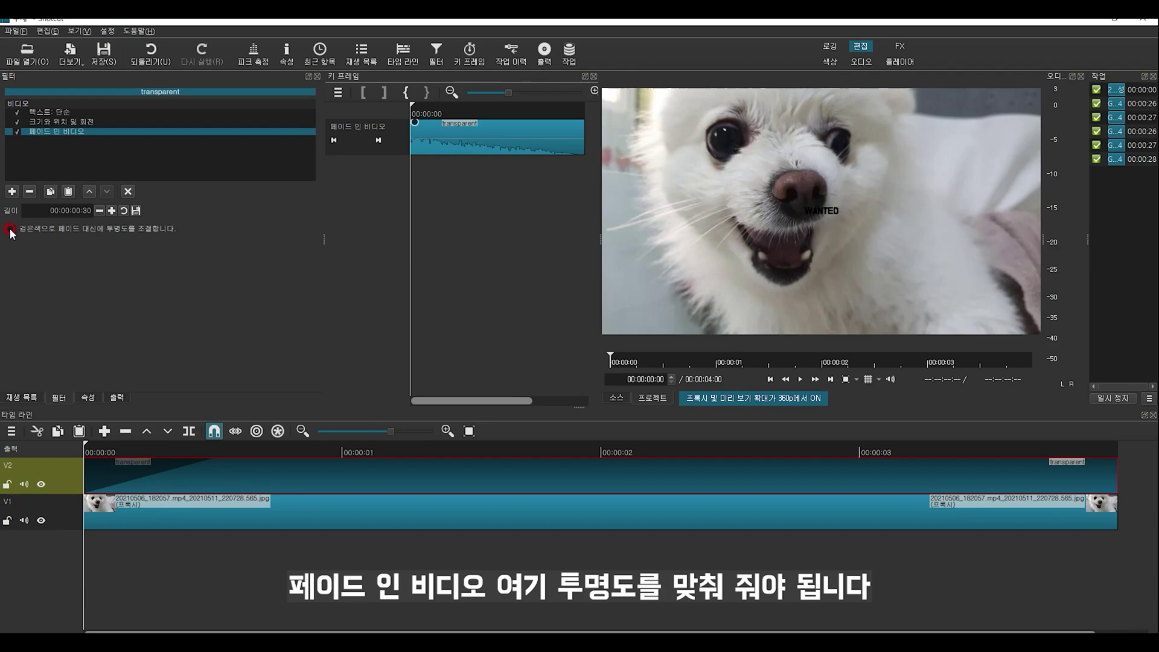
Step: Set the duration of the text clip's fade-in to 20 frames (00:00:00:20)
left_click(51, 210)
left_click_drag(42, 211, 140, 218)
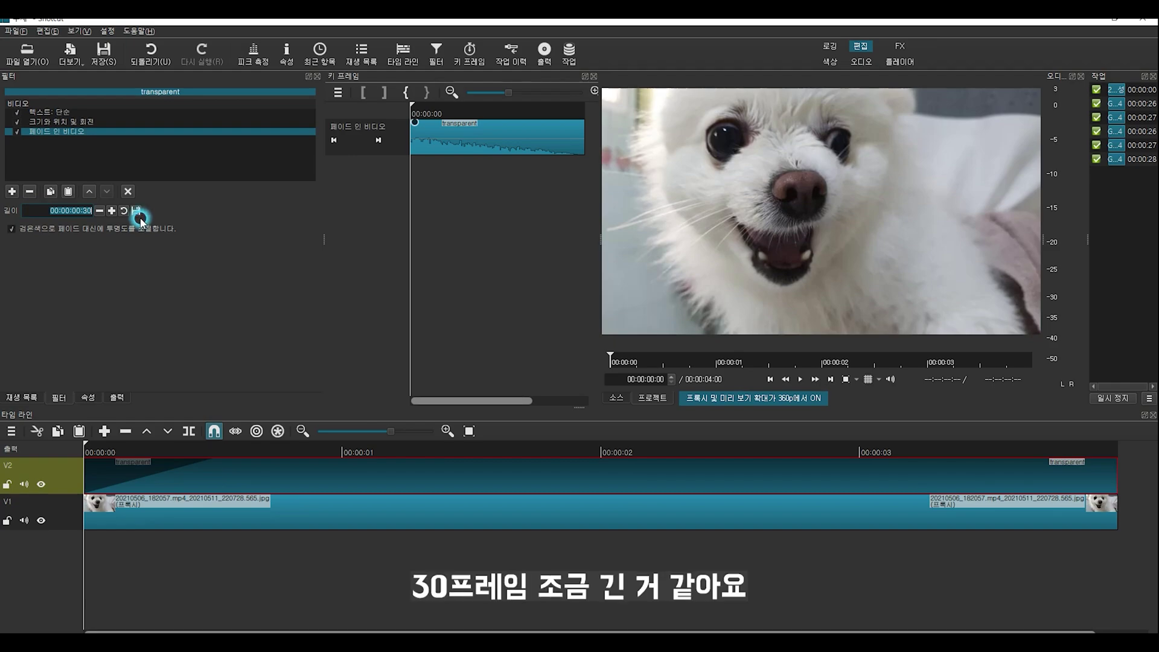
type("20")
left_click(154, 177)
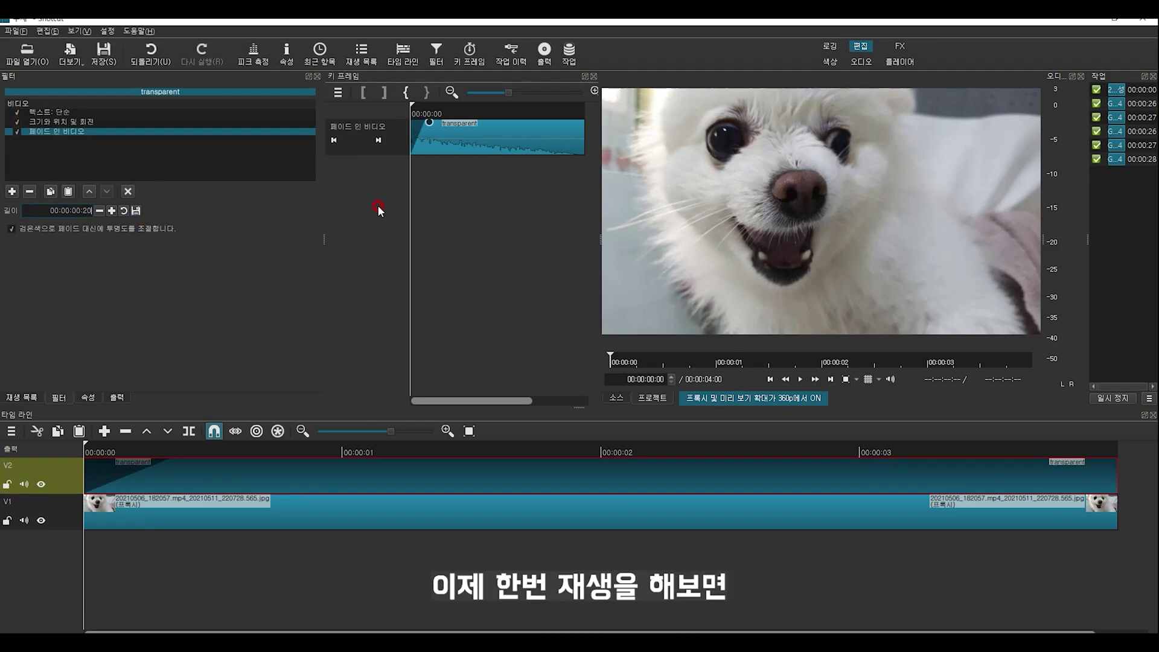
Step: Play the text clip from its start to preview the fade-in together with the spin
left_click(414, 110)
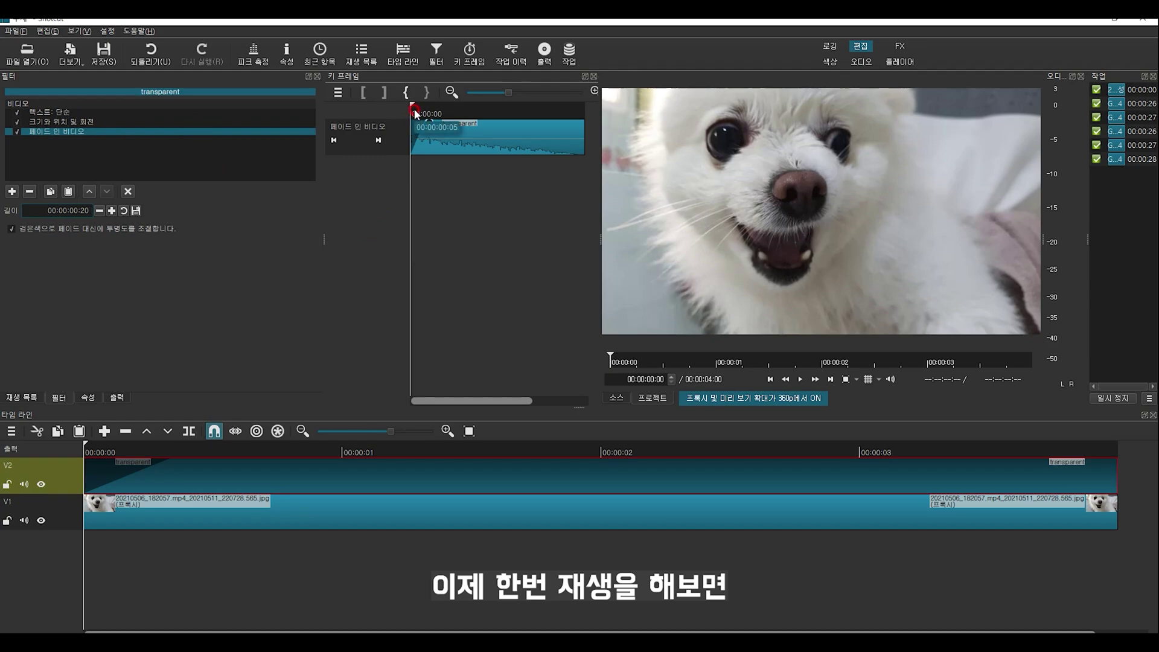
left_click(372, 112)
key("space")
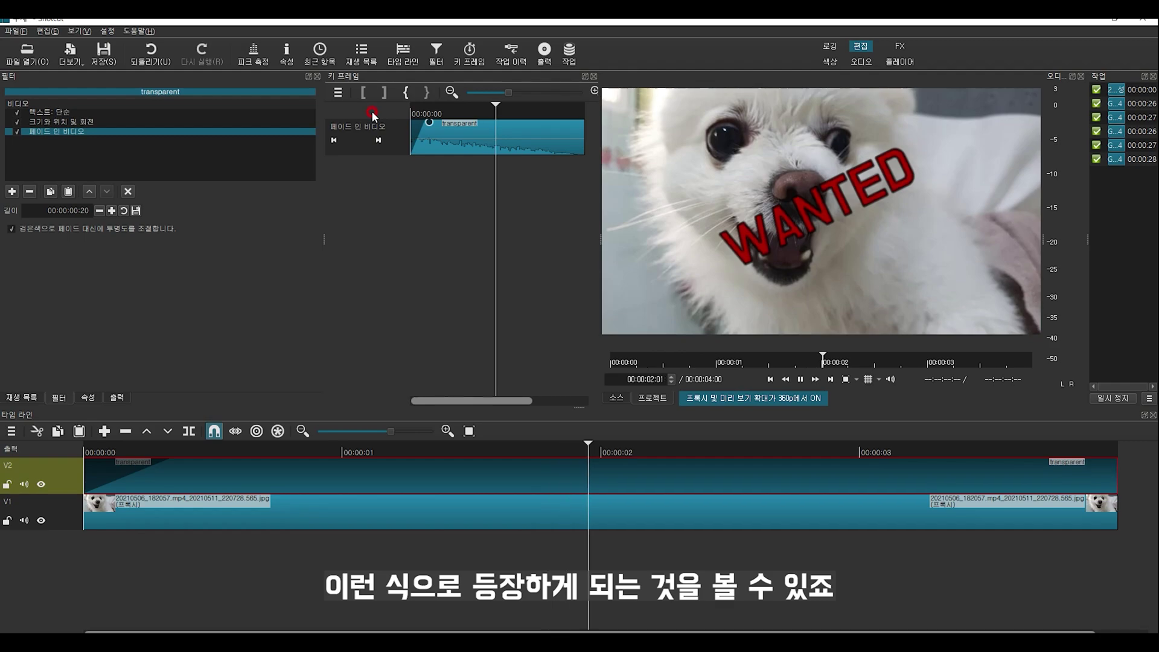
left_click(400, 471)
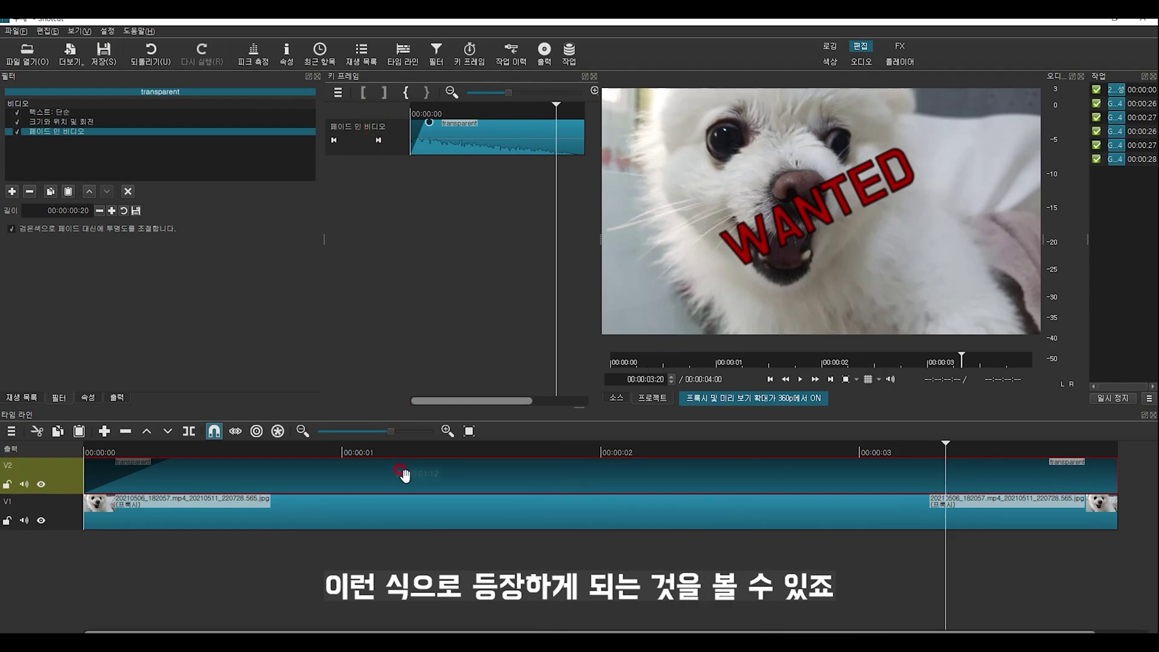
Step: Extend the dog photo on V1 past the end of the text clip, to about 00:00:04:46
scroll(405, 475, "down", 2)
left_click(558, 115)
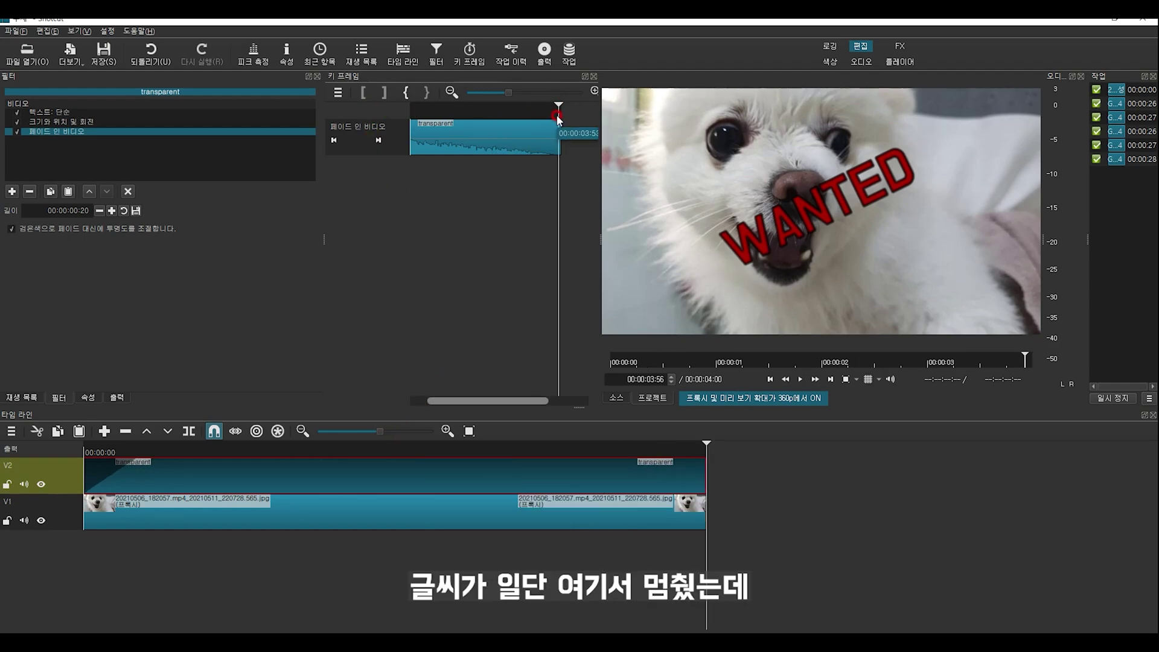
left_click(712, 520)
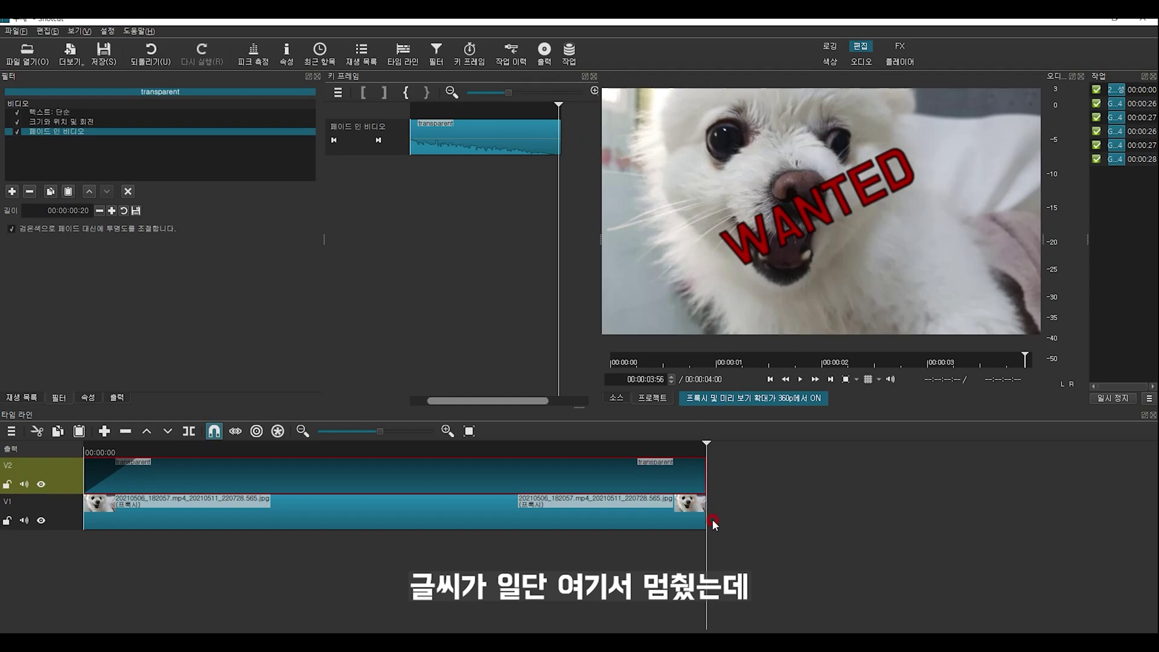
left_click_drag(702, 517, 844, 496)
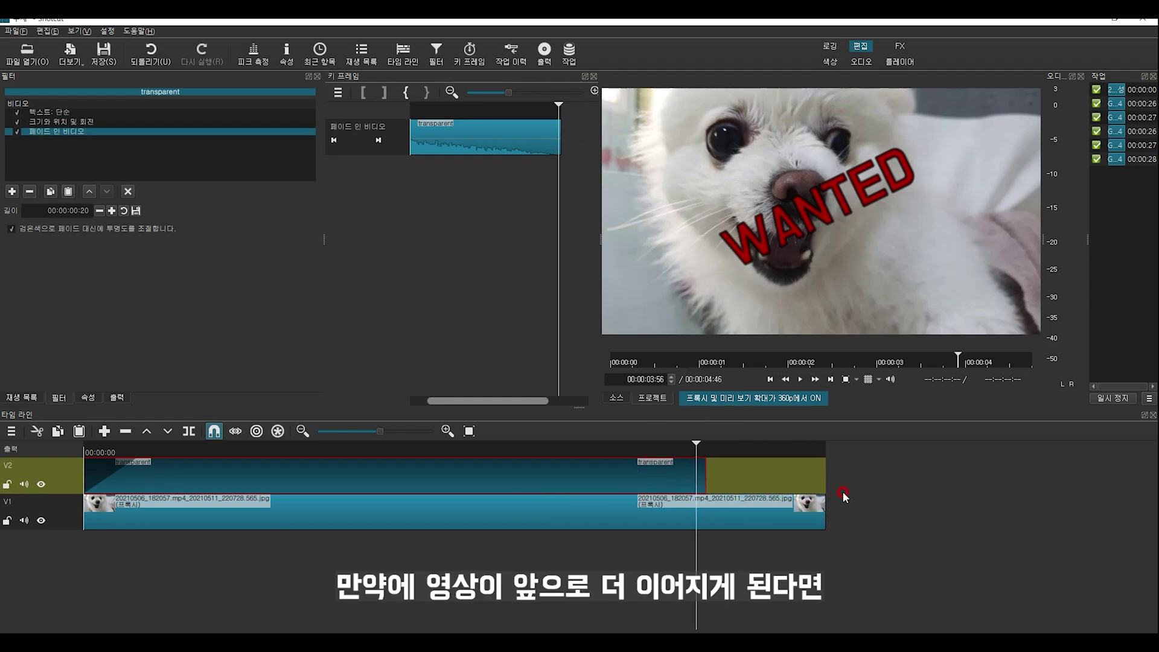
Step: Play across the end of the text clip and trim the dog photo back to 00:00:04:00
left_click(671, 449)
key("space")
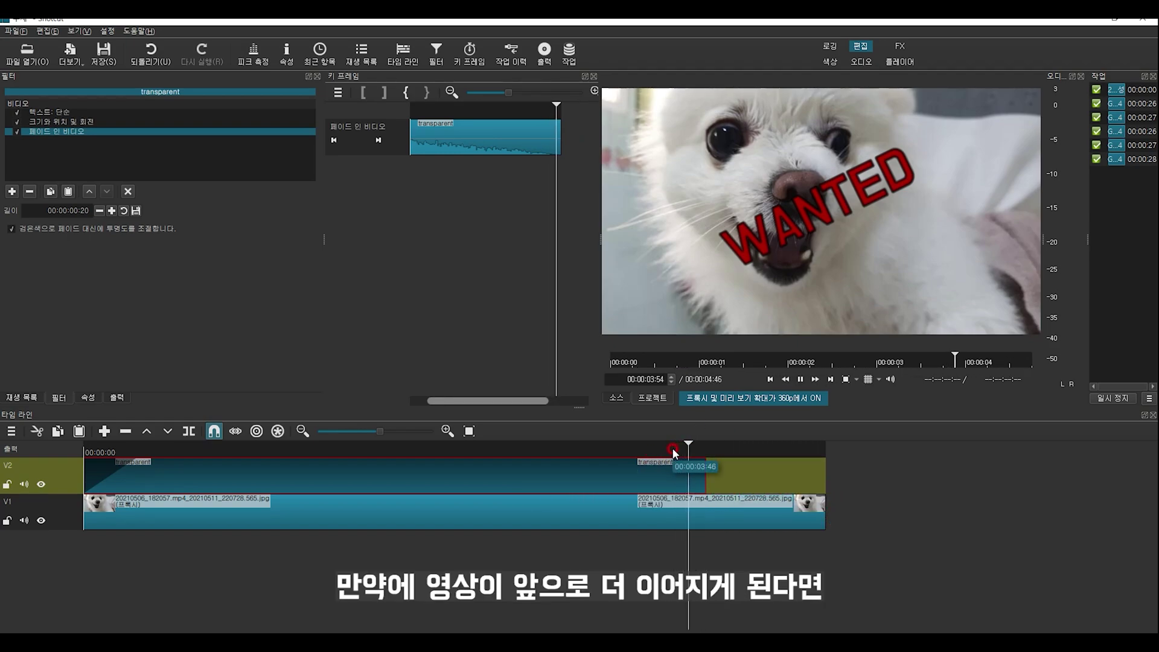
key("space")
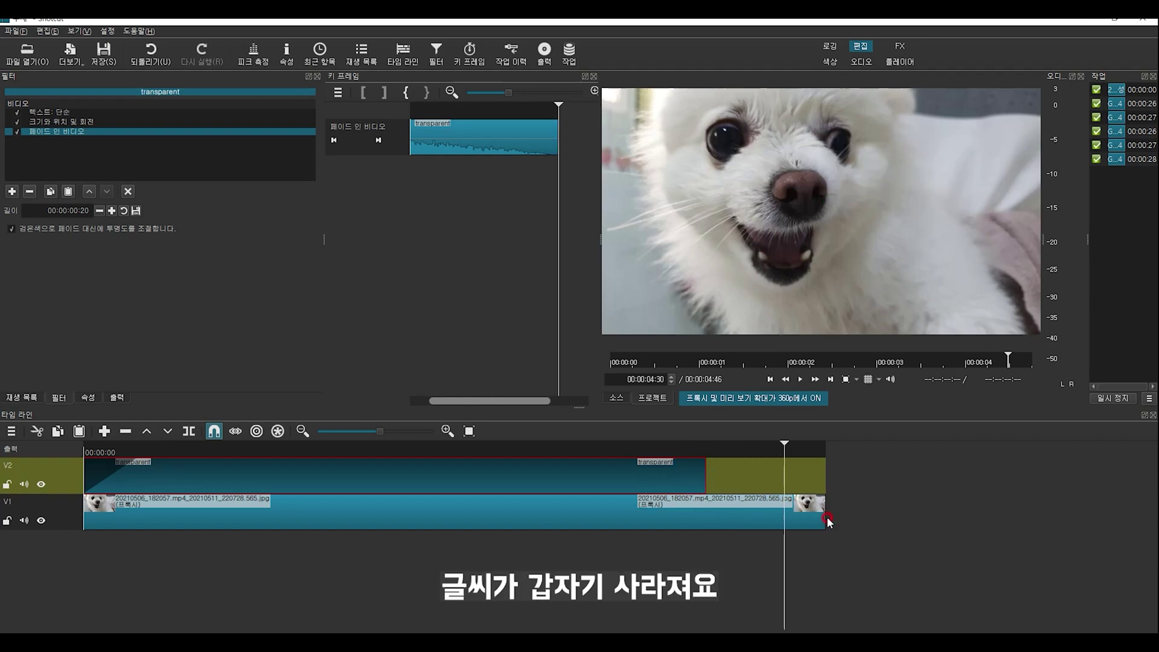
left_click_drag(826, 520, 695, 508)
Step: Add a Fade Out Video filter to the text clip, 20 frames long, adjusting opacity instead of fading with black
left_click(682, 444)
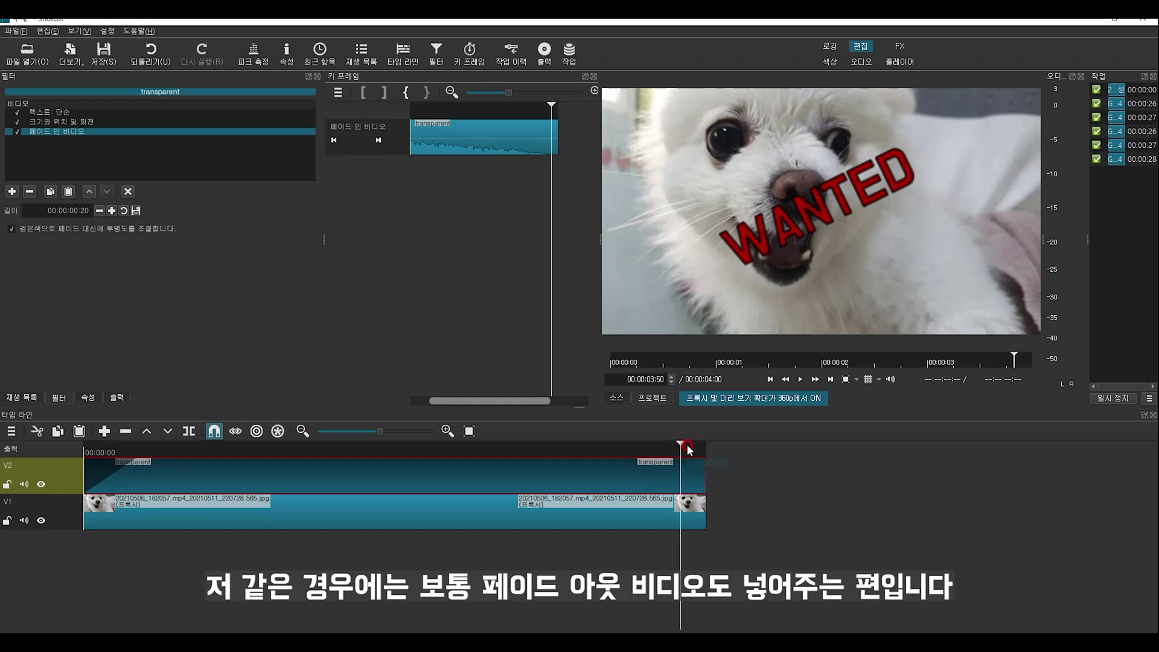
left_click(13, 192)
scroll(189, 244, "down", 5)
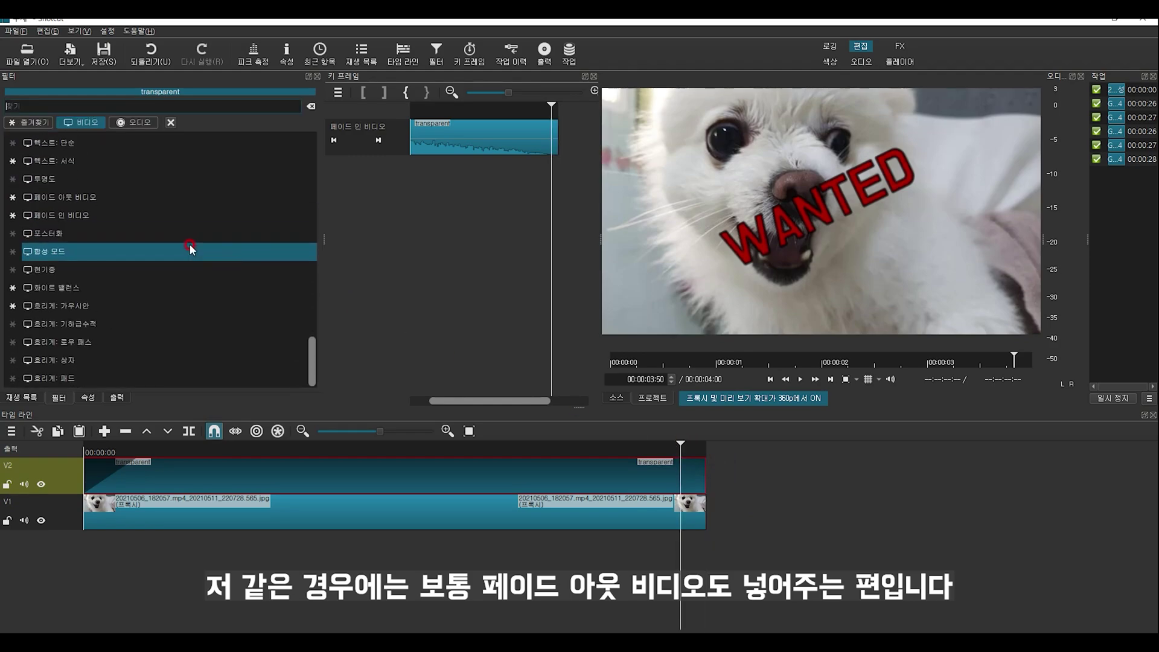
left_click(85, 197)
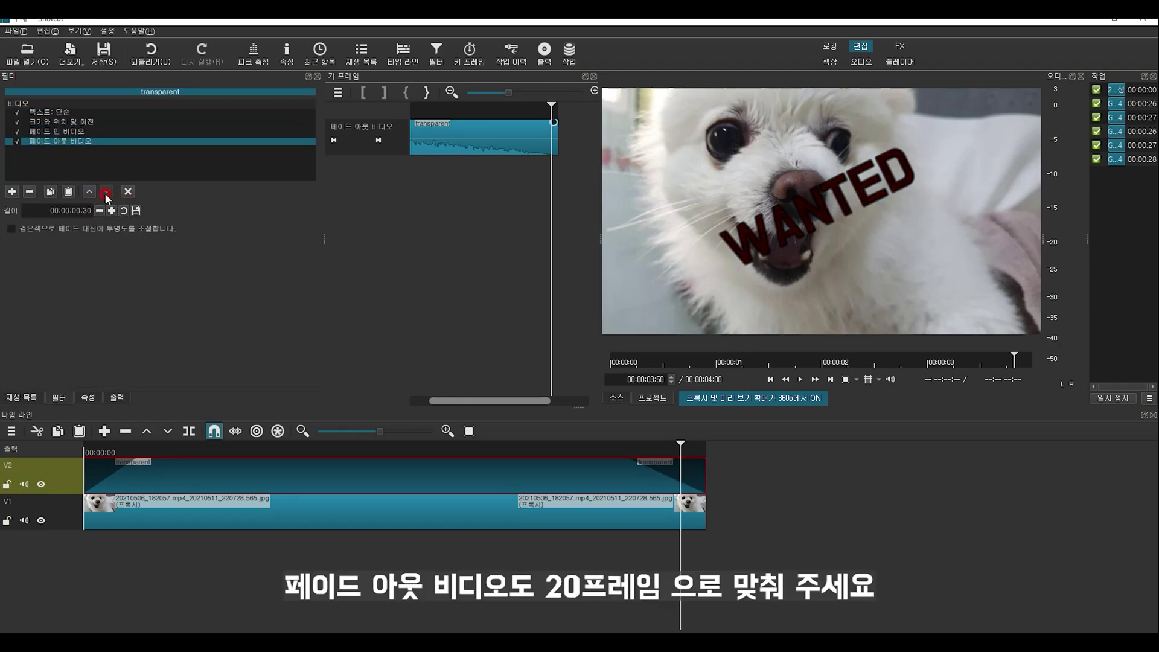
left_click(10, 230)
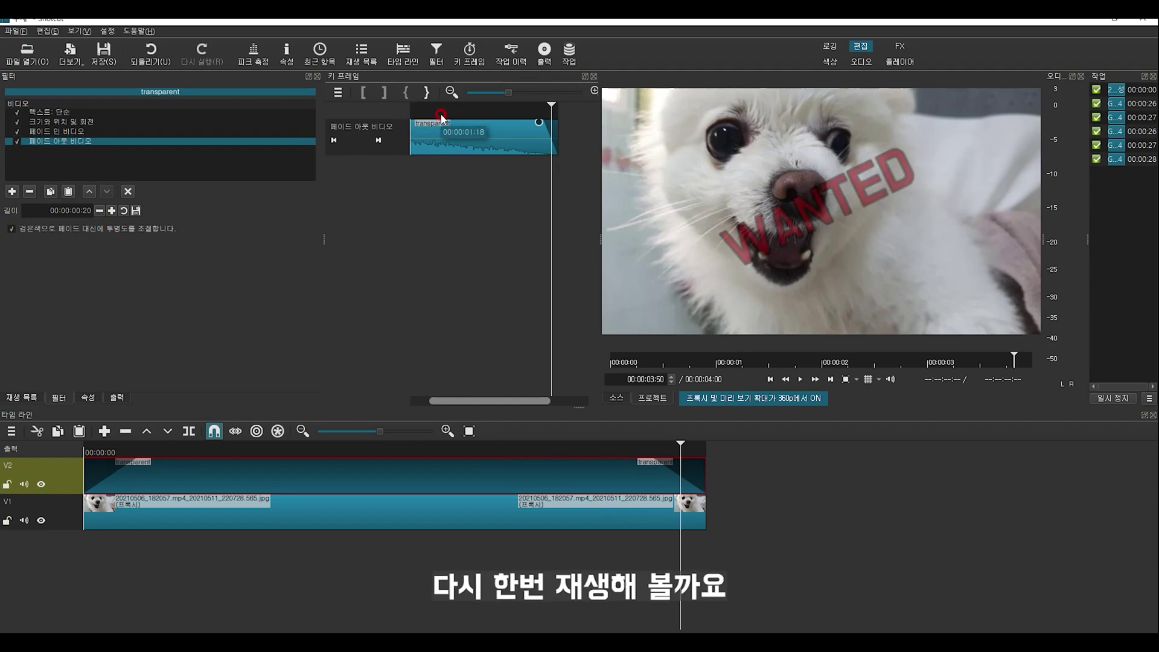
Step: Play the text clip from its start to preview the animation with both fades applied
left_click_drag(433, 113, 339, 119)
key("space")
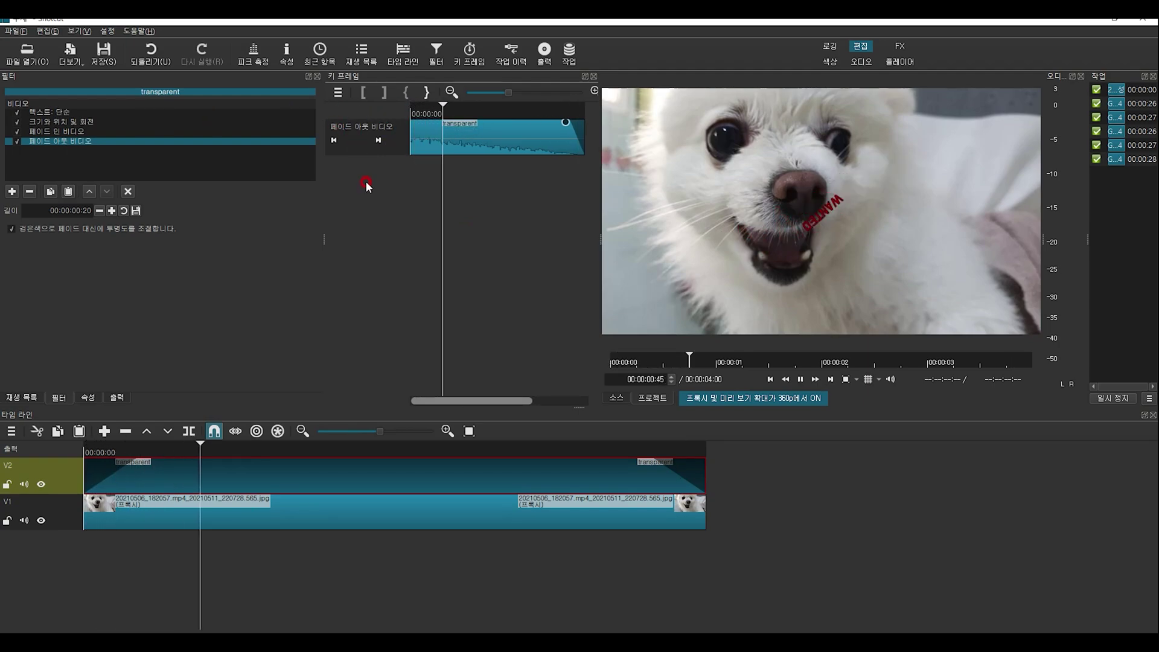
key("space")
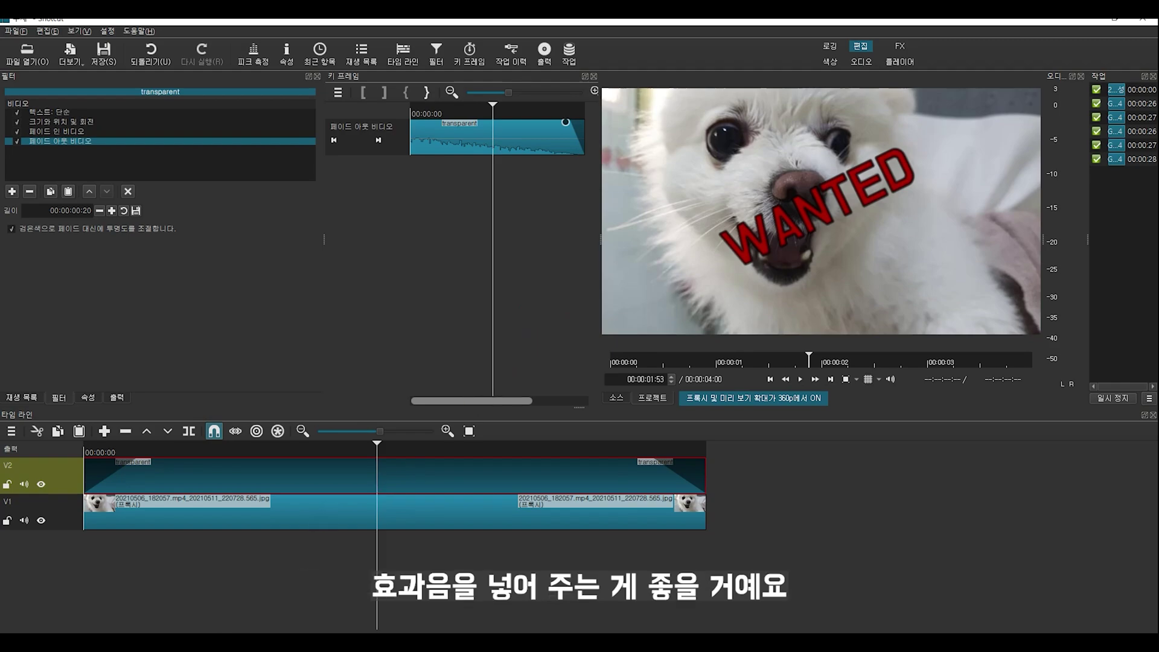
Step: Switch to the File Explorer window with the sound effects folder and select sound file 14
mouse_move(232, 643)
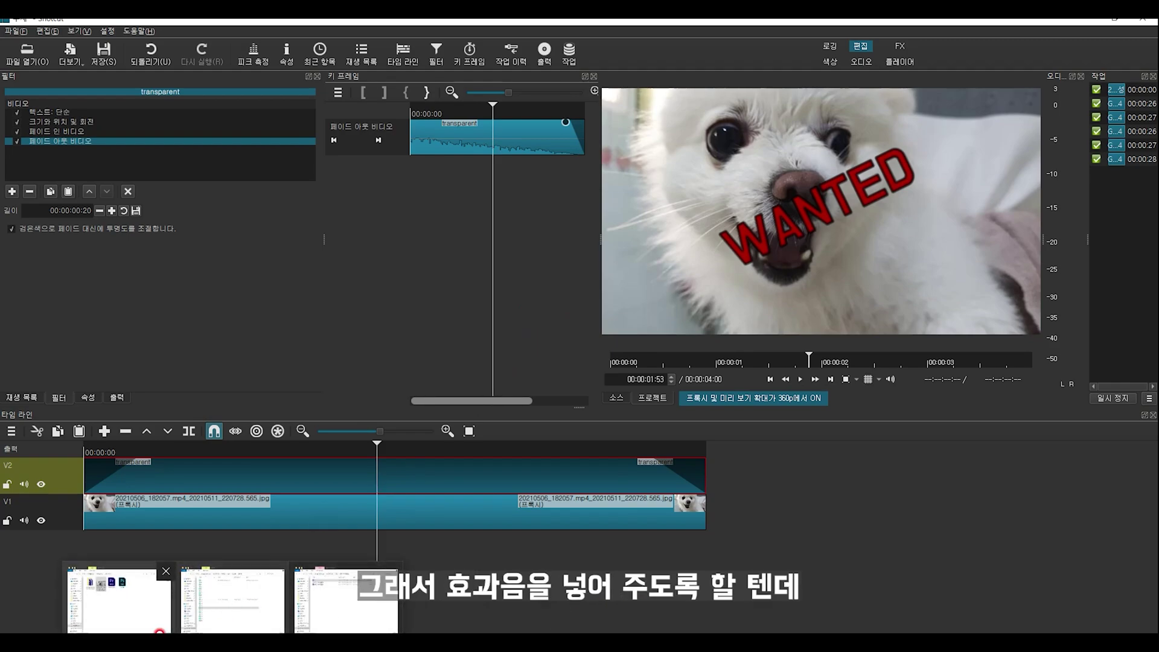
left_click(346, 601)
left_click(312, 302)
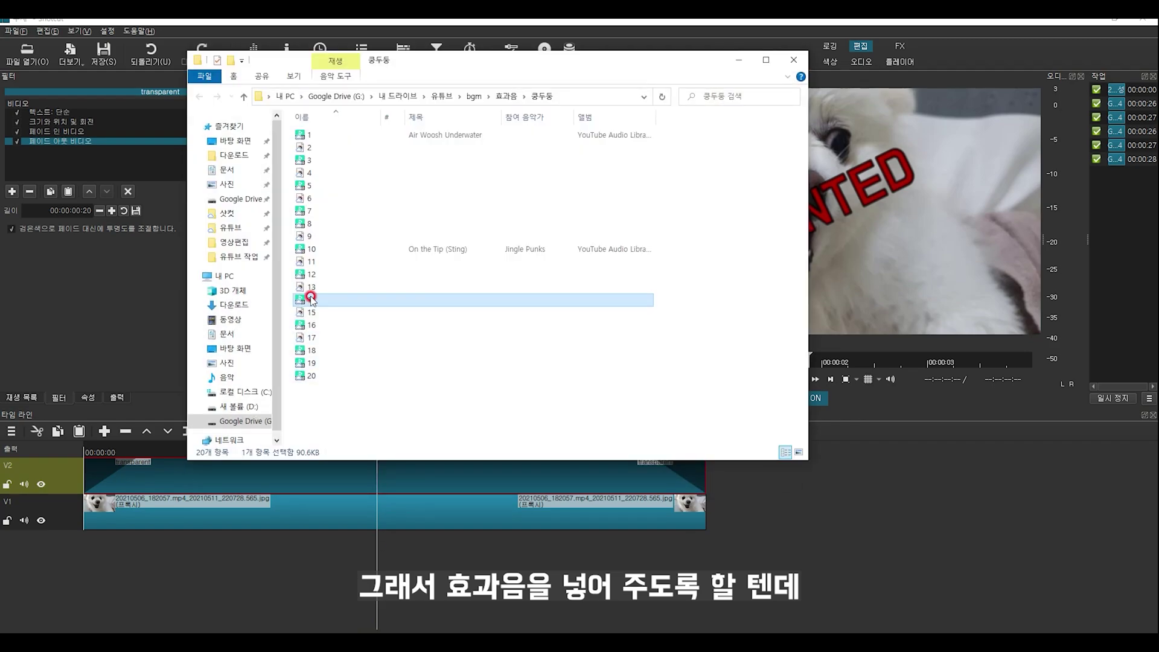
left_click_drag(309, 304, 331, 298)
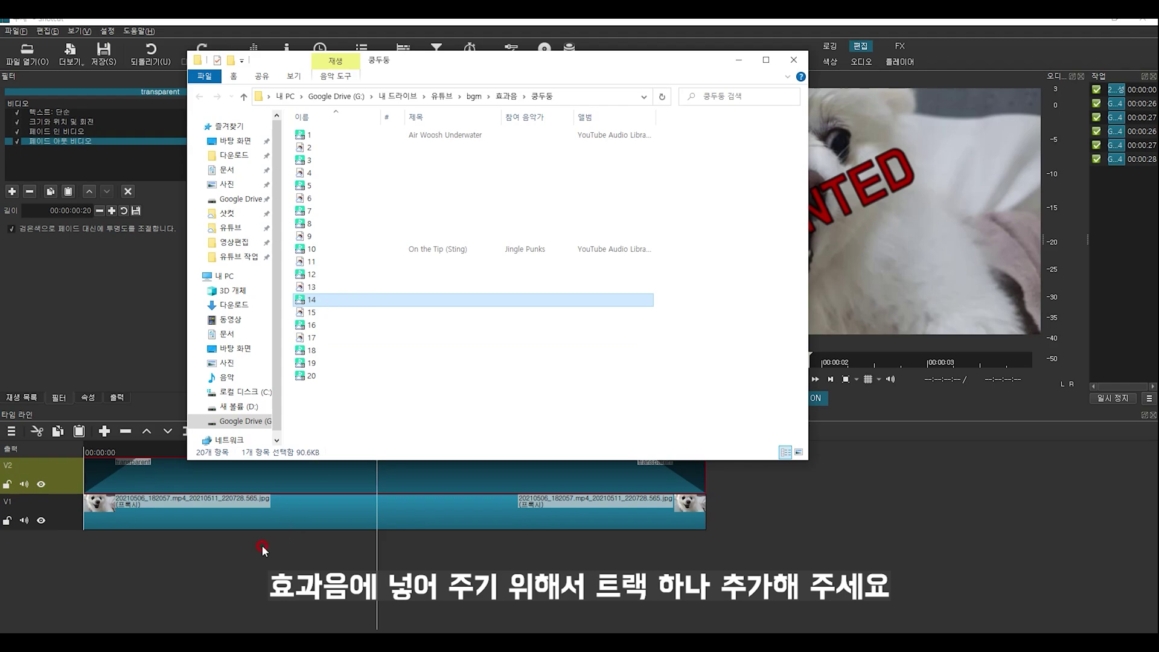
Step: Return to the Shotcut project and add an audio track below the video tracks
left_click(178, 550)
right_click(46, 547)
mouse_move(104, 551)
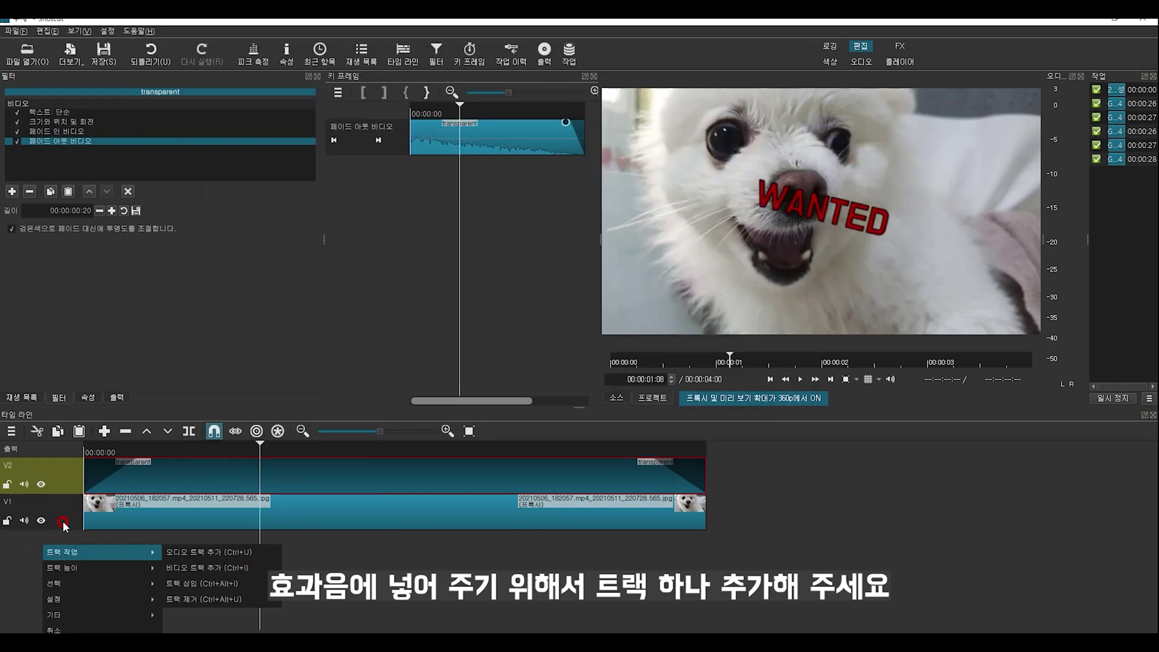
left_click(212, 552)
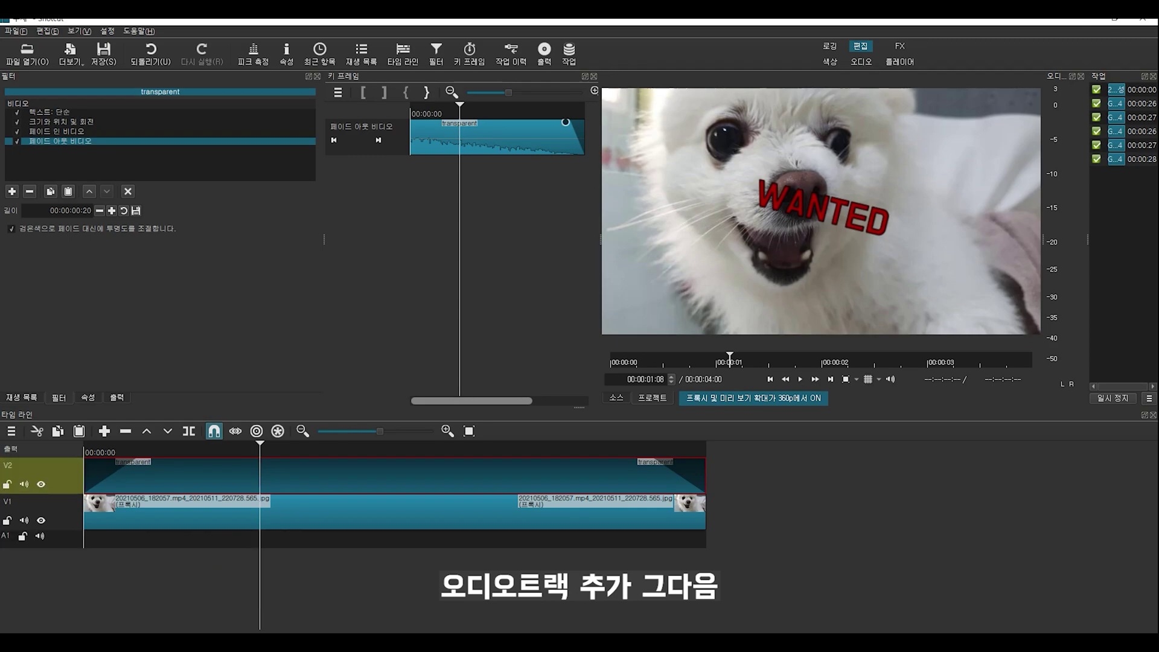
Step: Place sound file 14.mp3 from the folder on audio track A1, starting at about 00:00:01:40
key("alt+Tab")
left_click_drag(308, 300, 346, 535)
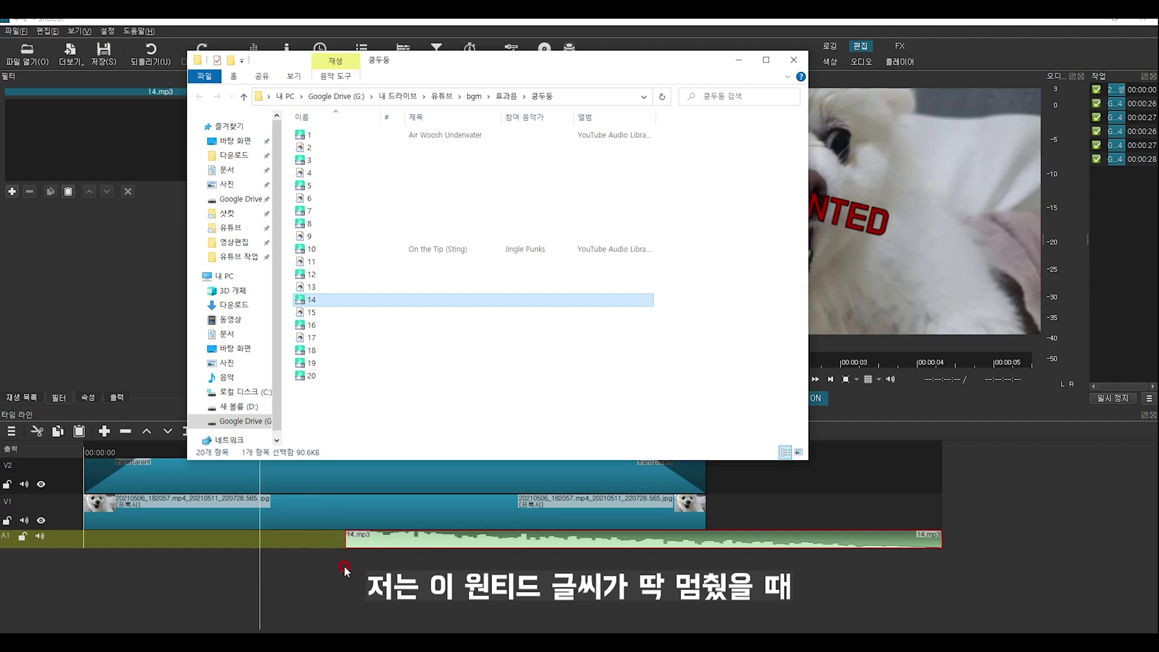
left_click(344, 569)
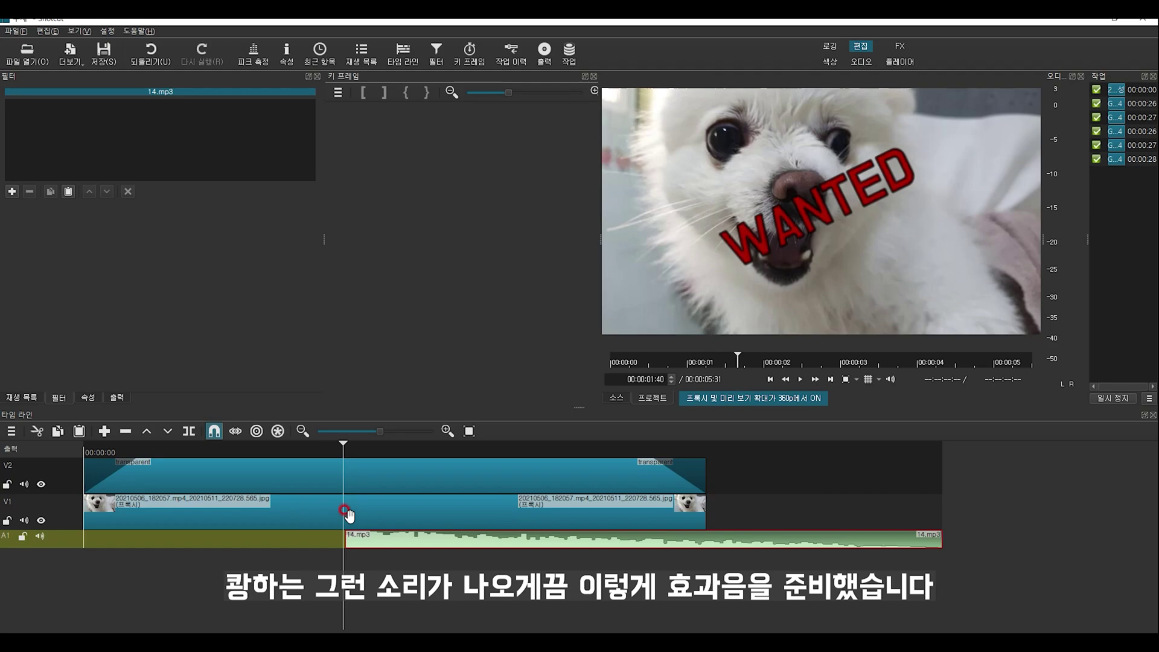
Step: Add a Gain/Volume filter to the 14.mp3 clip and lower its level to -10.5 dB
left_click(371, 451)
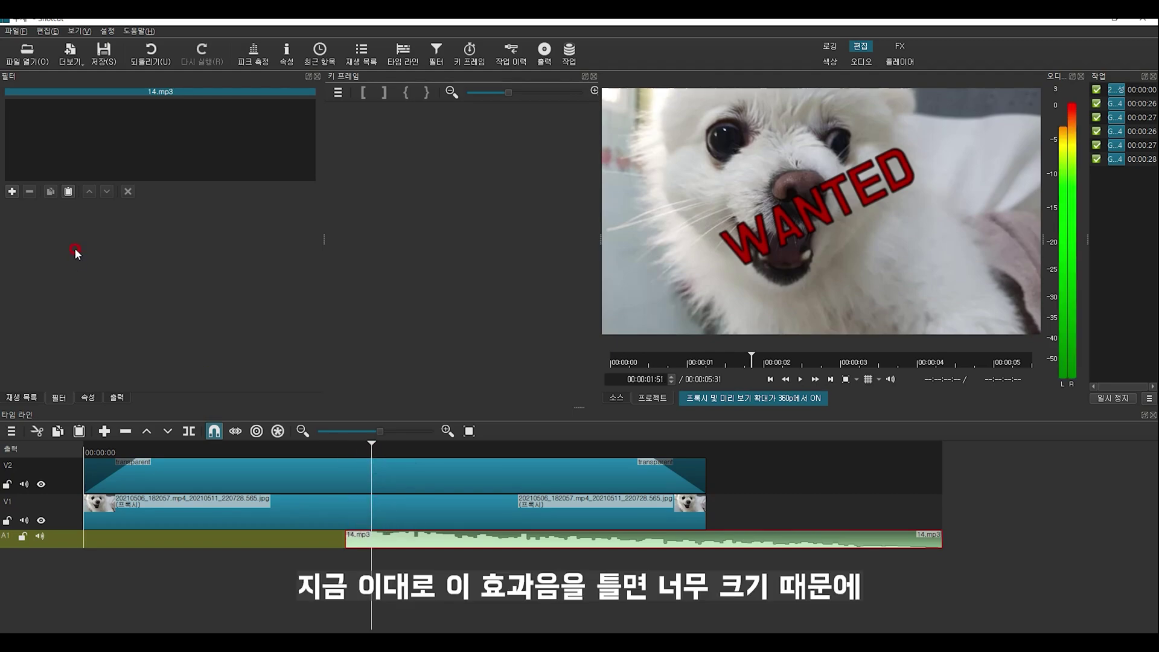
left_click(11, 192)
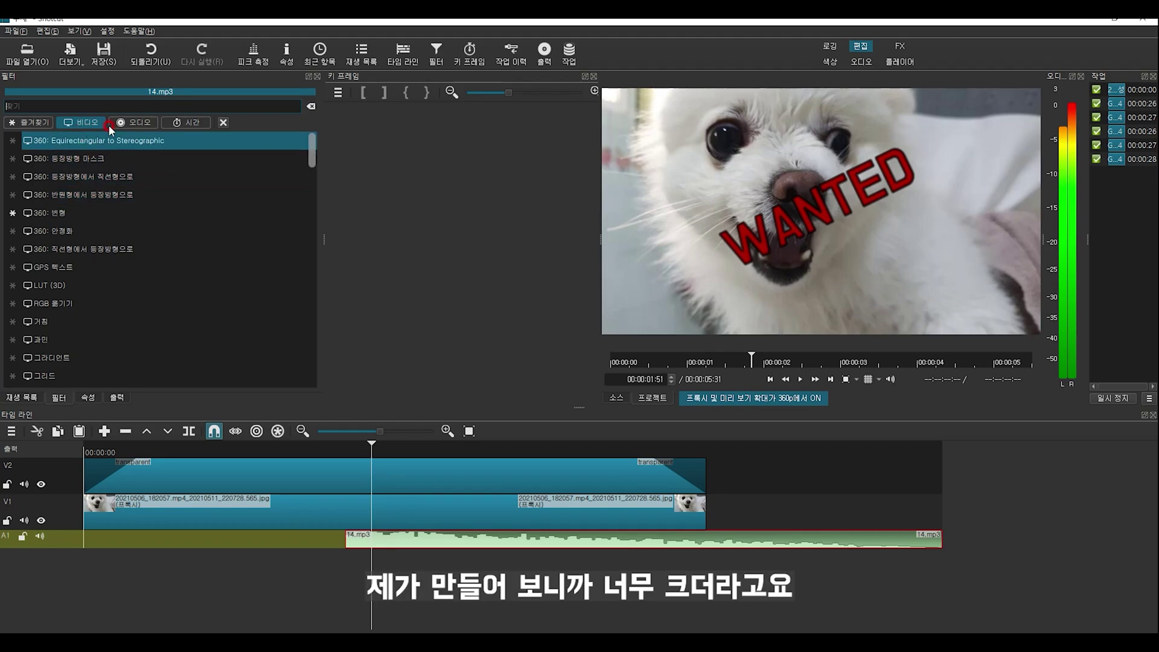
left_click(134, 122)
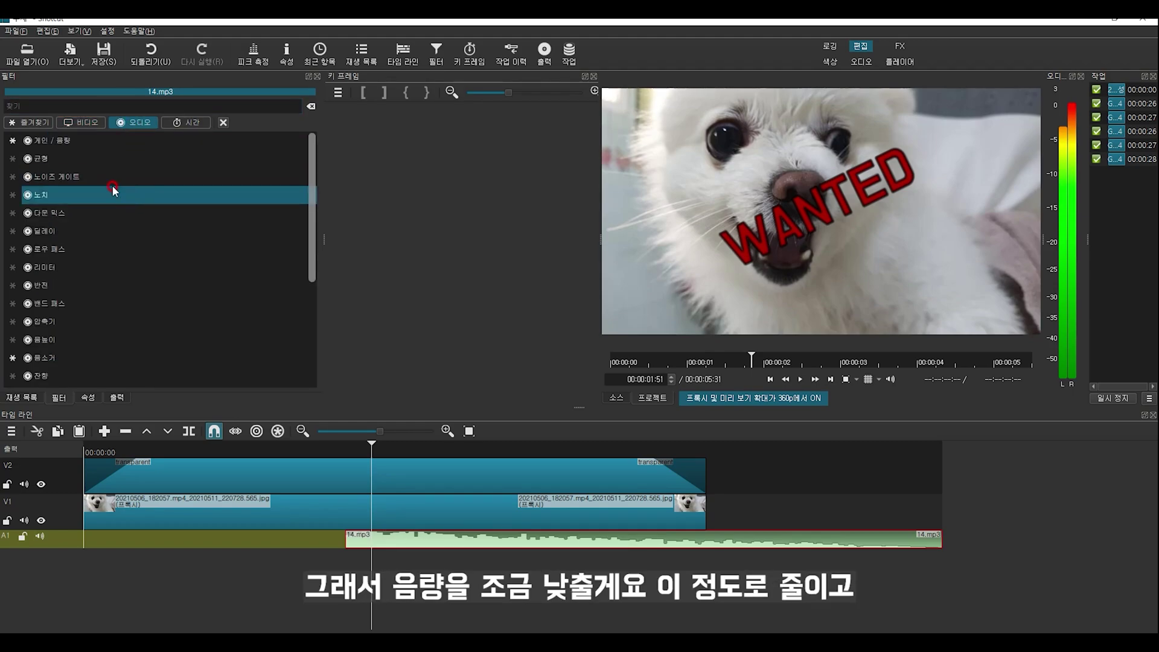
left_click(41, 145)
left_click_drag(108, 228, 137, 227)
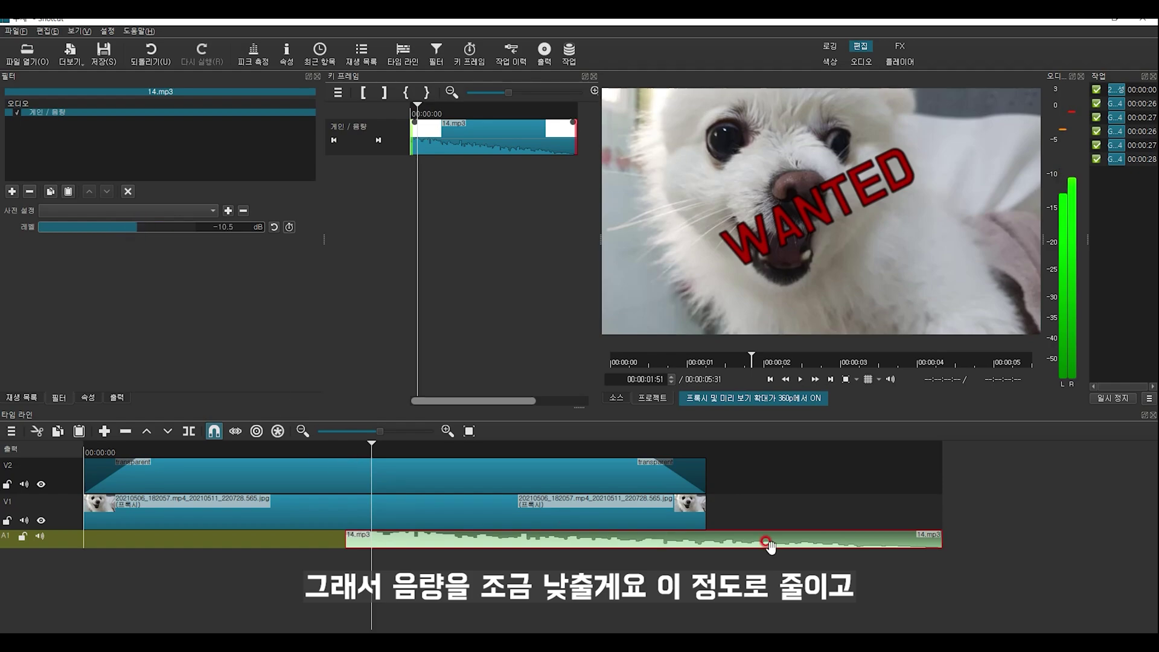
Step: Move the 14.mp3 clip on track A1 to start at the WANTED caption's last rotation keyframe, at 00:00:01:20
left_click(309, 450)
left_click_drag(312, 451, 328, 450)
left_click(381, 159)
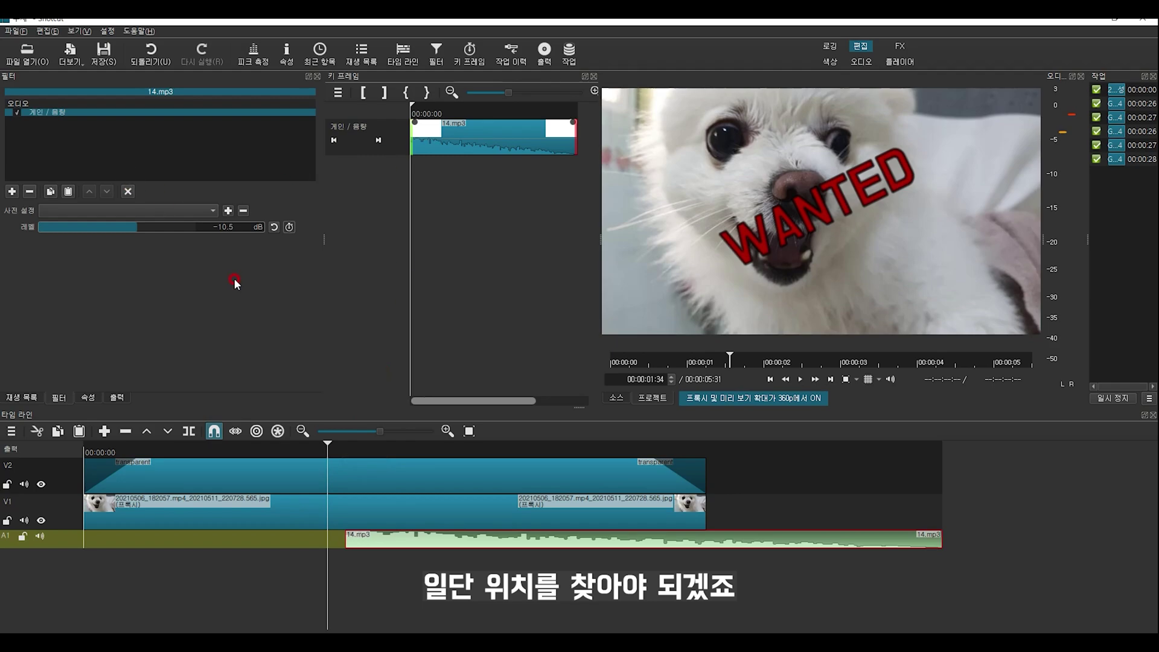
left_click(337, 480)
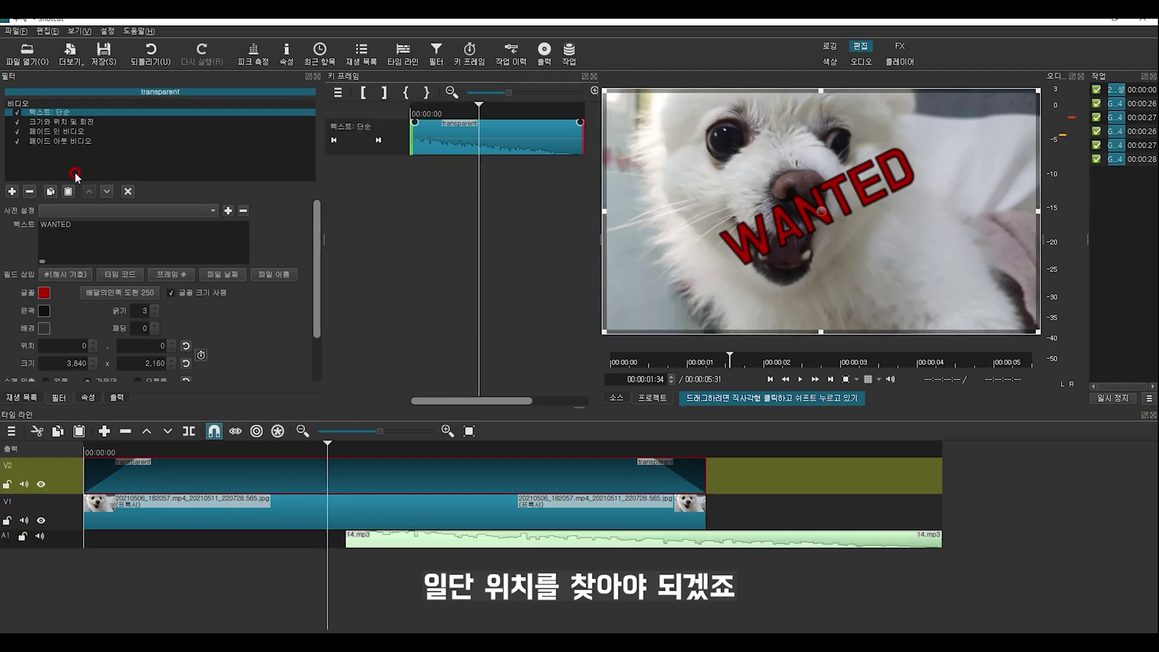
left_click(76, 124)
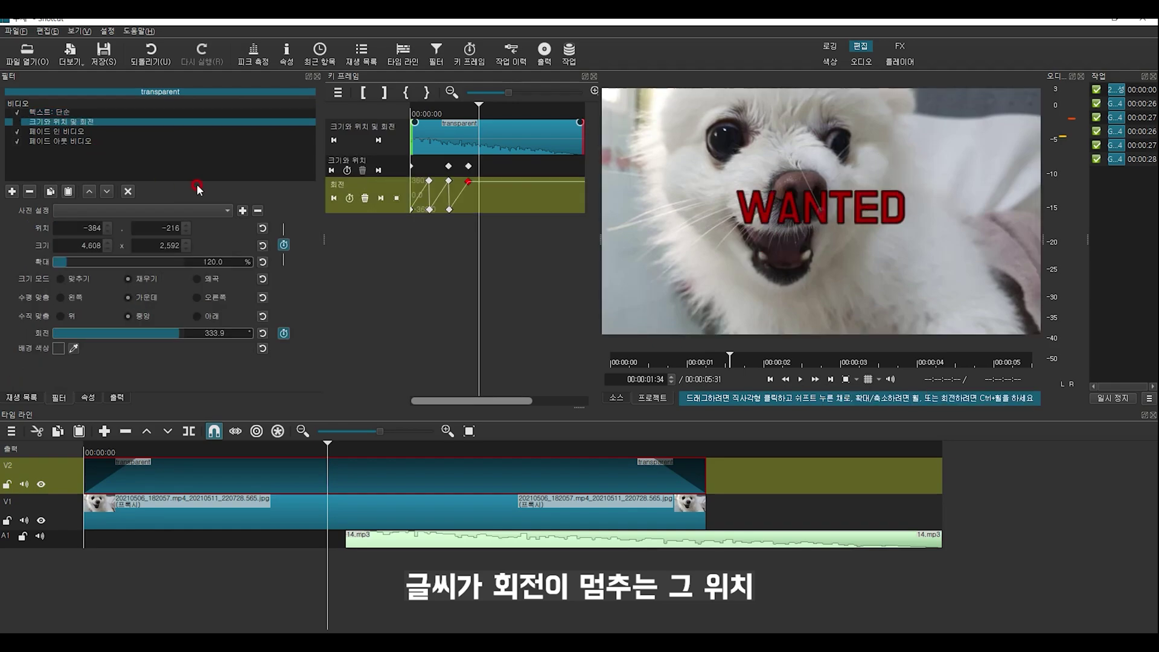
left_click(447, 168)
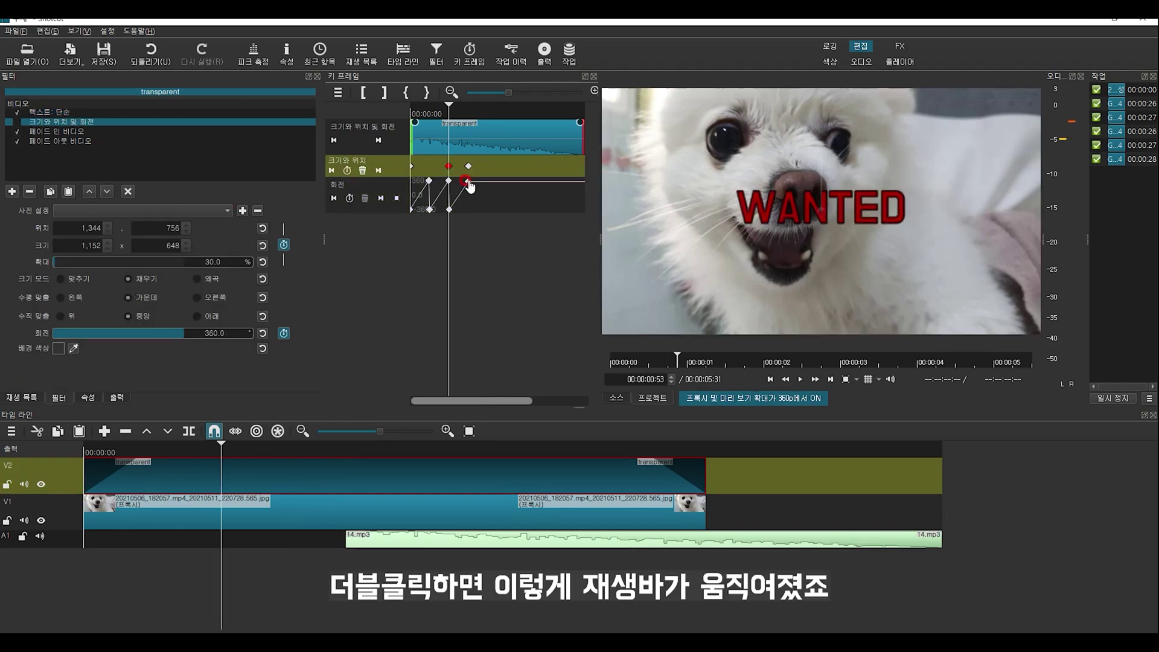
double_click(468, 181)
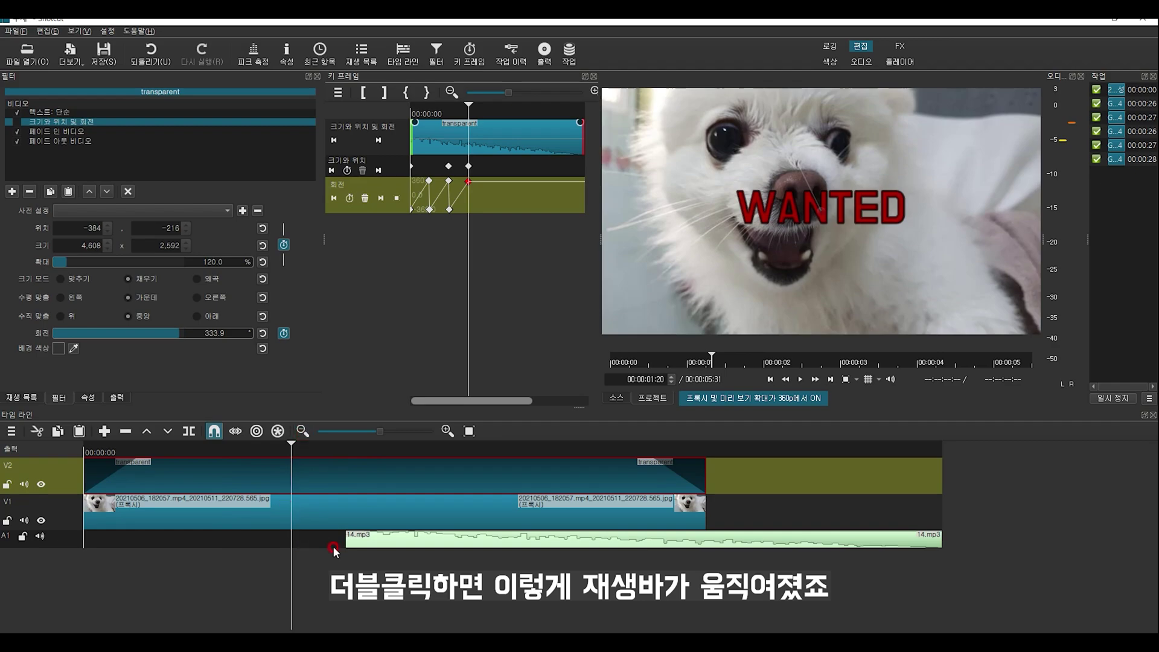
left_click_drag(380, 536, 330, 548)
Step: Play the timeline from the start to check that the impact sound matches the end of the caption's rotation
left_click(183, 452)
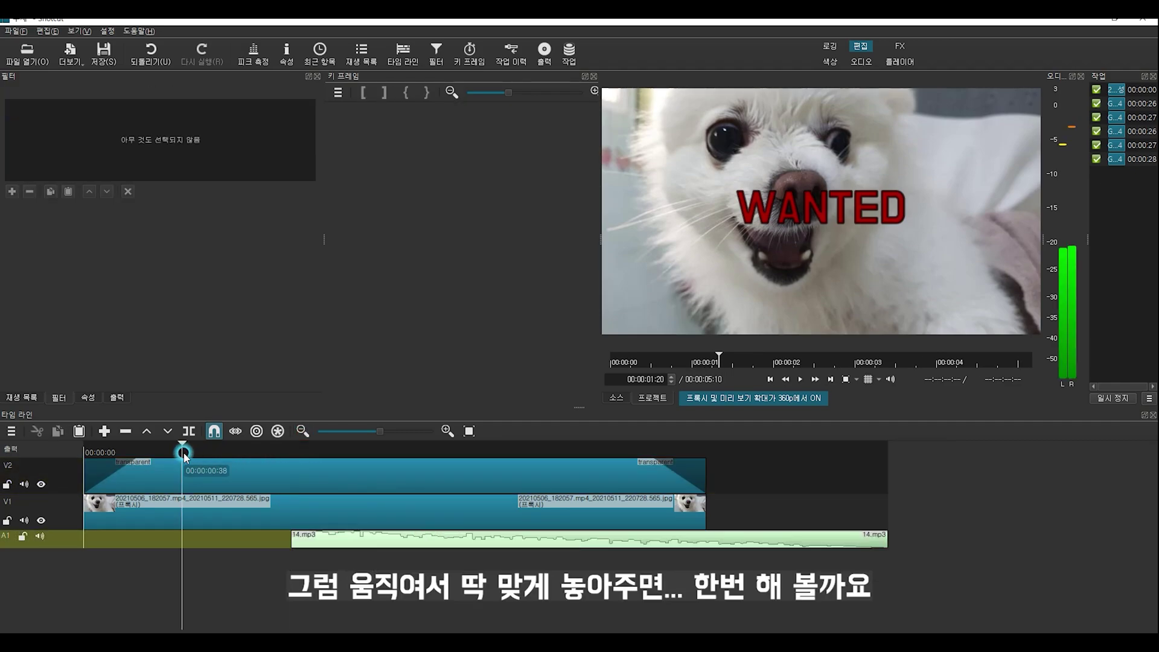
left_click_drag(111, 451, 60, 442)
left_click(172, 472)
key("space")
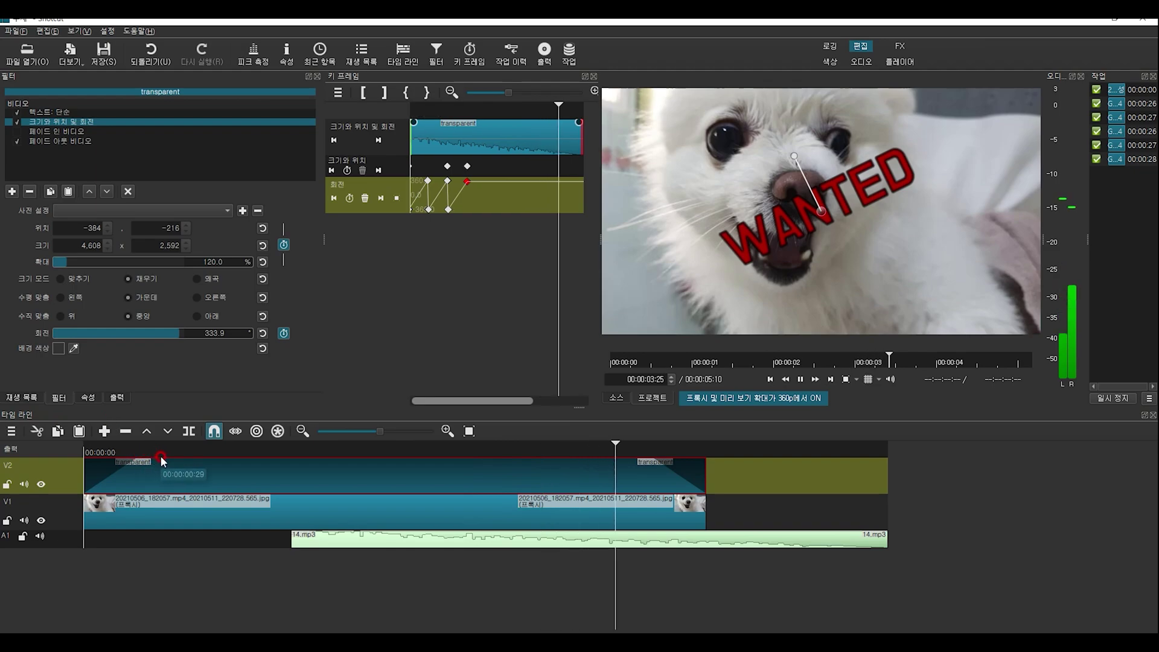
left_click(280, 451)
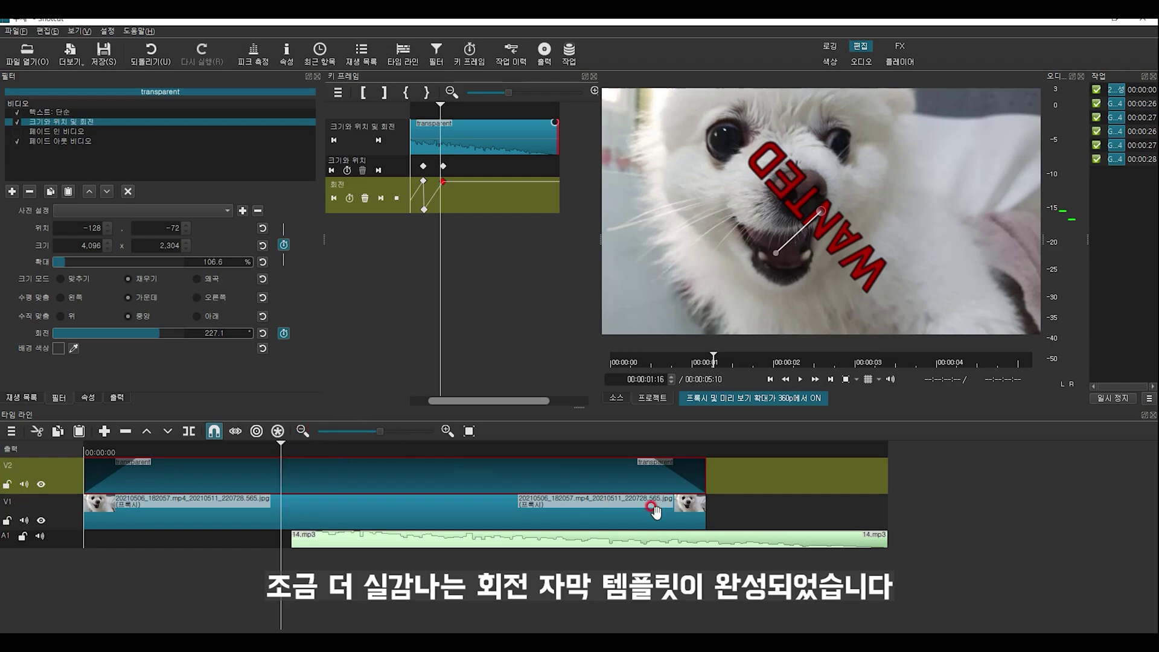
Step: Trim the end of the 14.mp3 clip on A1 to the end of the video clips, at 00:00:04:00
left_click_drag(882, 539, 695, 539)
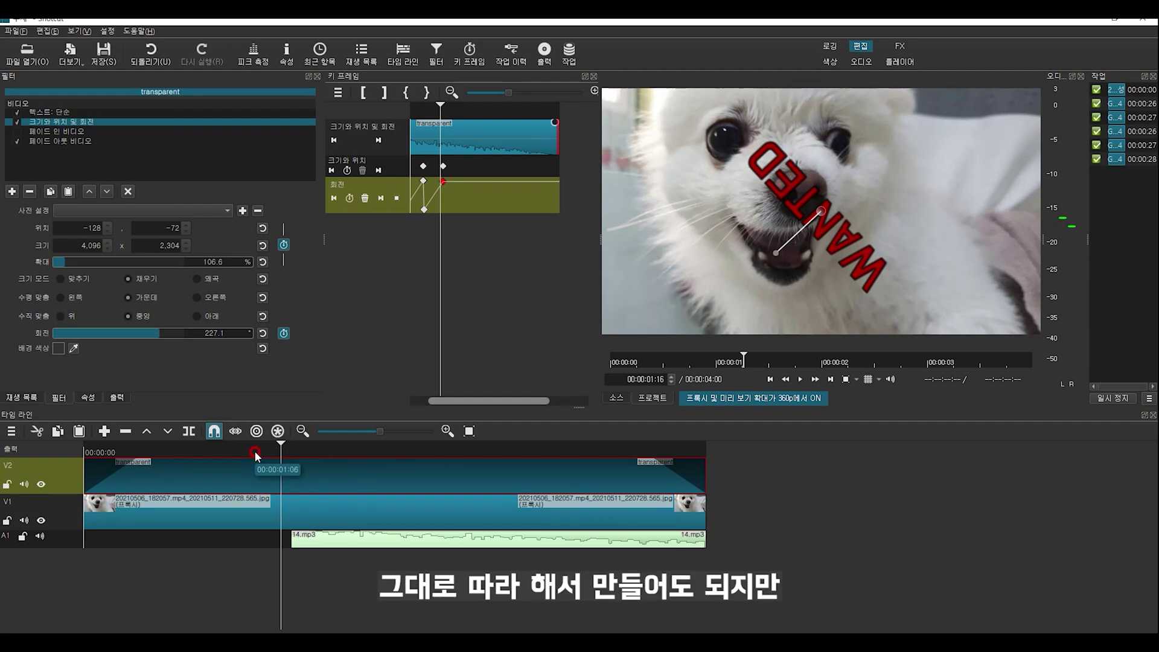
left_click_drag(440, 400, 420, 407)
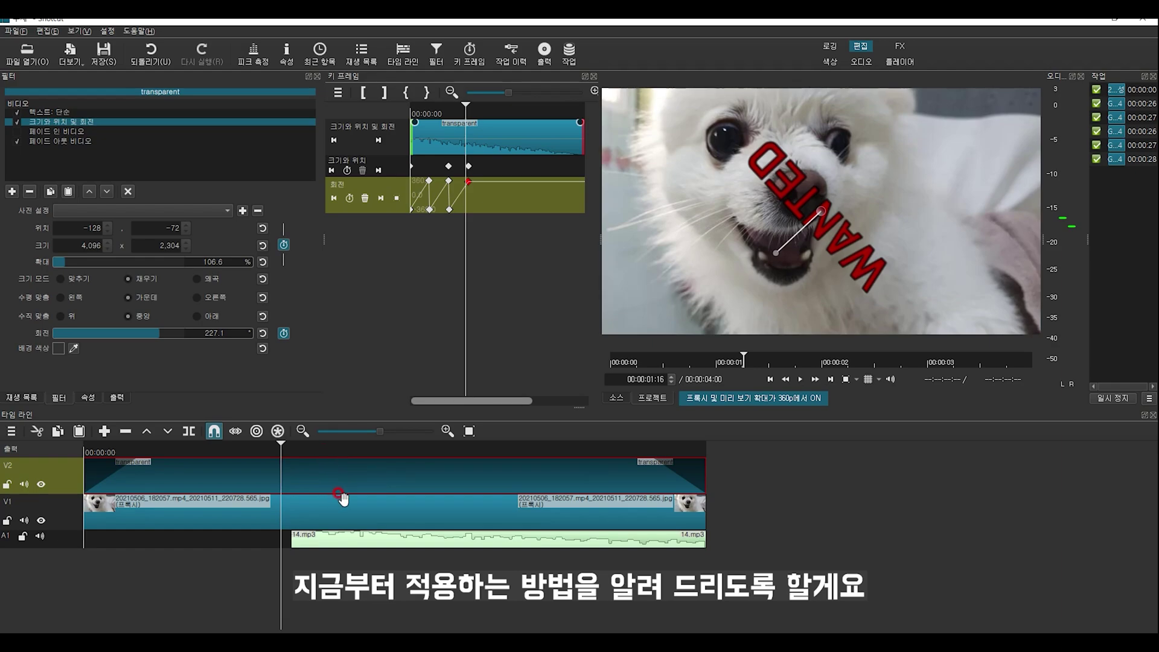
scroll(347, 498, "down", 2)
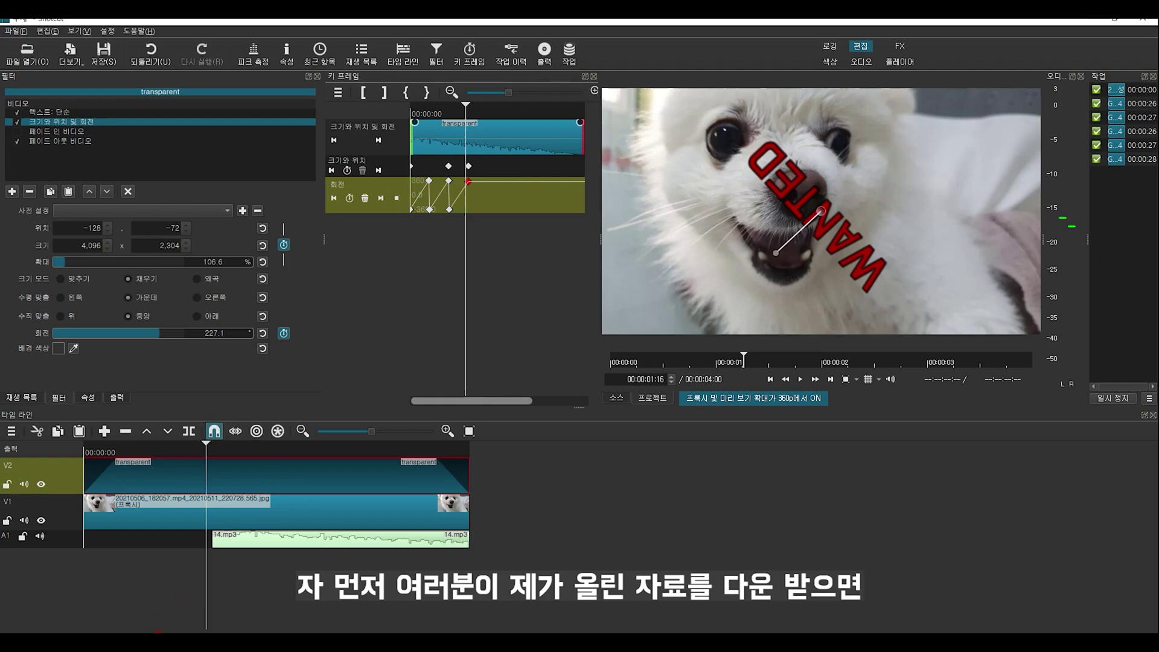
Step: Switch to the File Explorer window with the 회전 자막 템플릿 folder and open its text file in Notepad
mouse_move(184, 631)
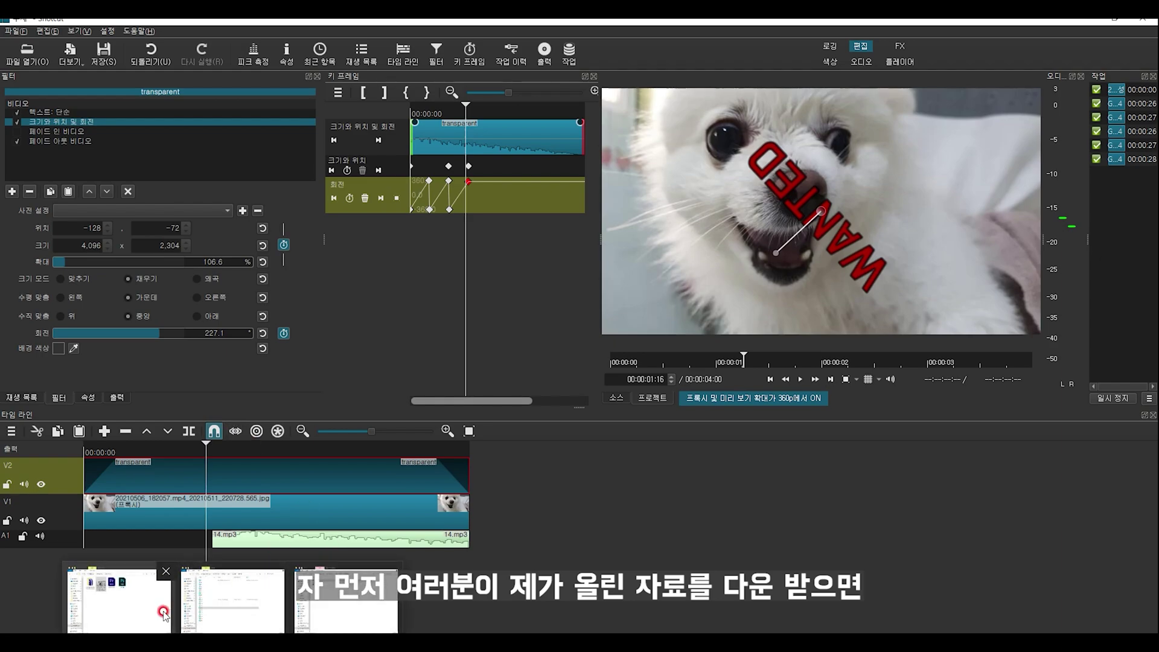
left_click(380, 579)
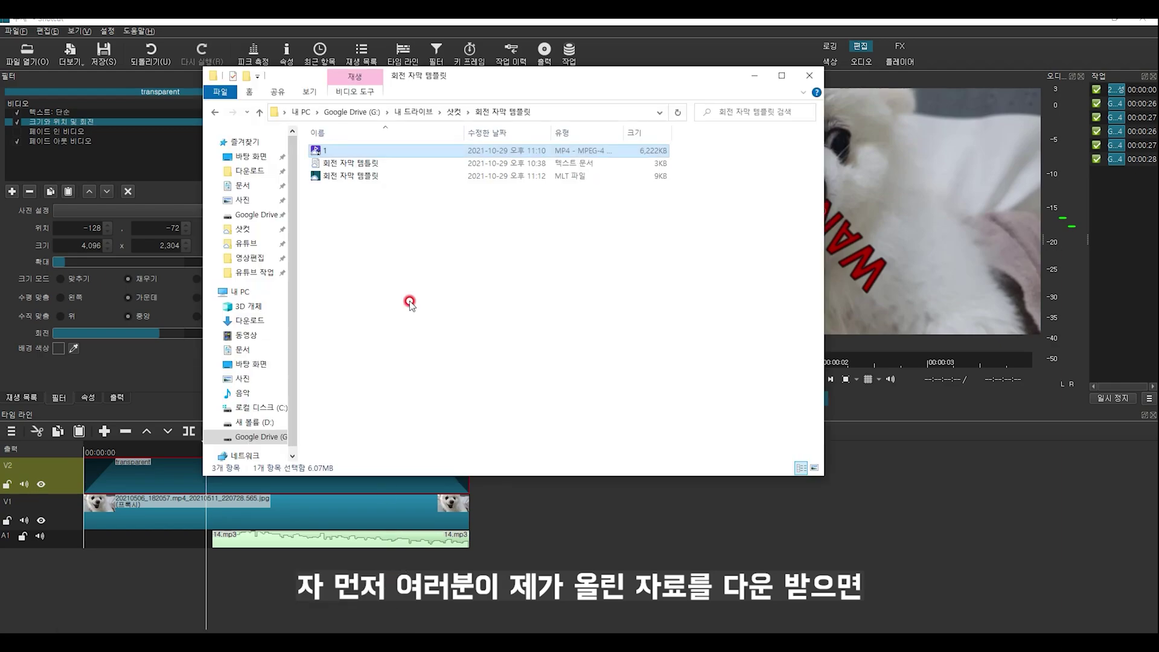
left_click(335, 161)
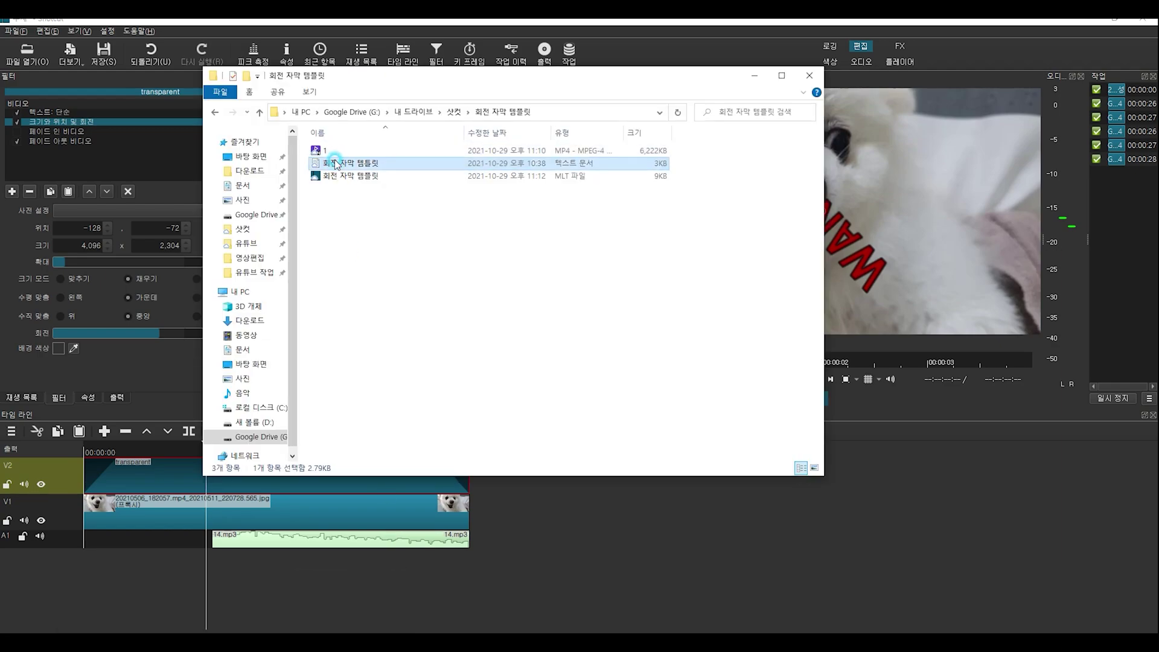
double_click(334, 162)
Step: Reduce the Notepad window to a smaller size and copy the template's entire XML filter text
left_click_drag(724, 158, 3, 30)
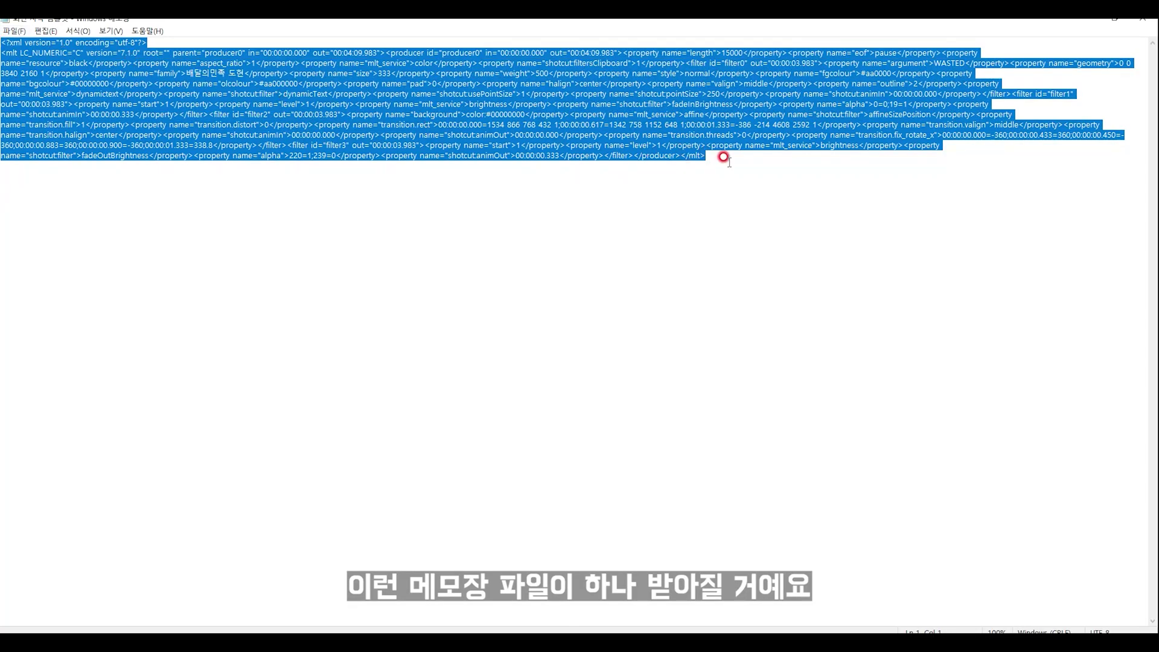
left_click_drag(724, 158, 3, 33)
left_click_drag(718, 177, 507, 30)
double_click(543, 22)
left_click_drag(552, 178, 814, 184)
right_click(703, 273)
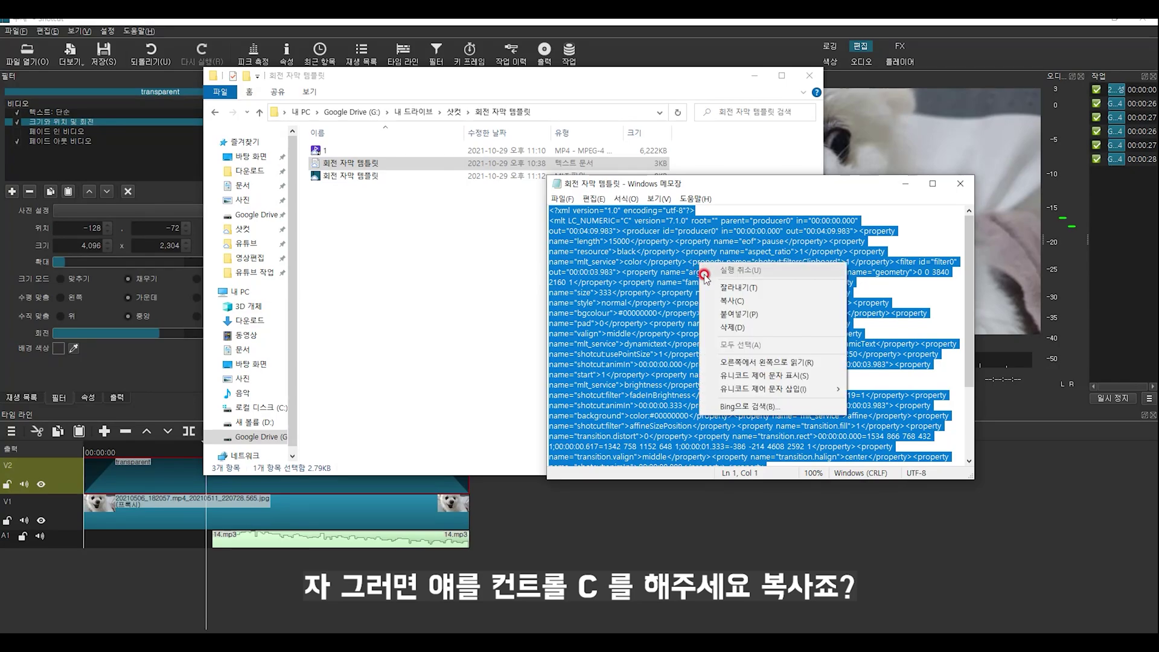
left_click(737, 301)
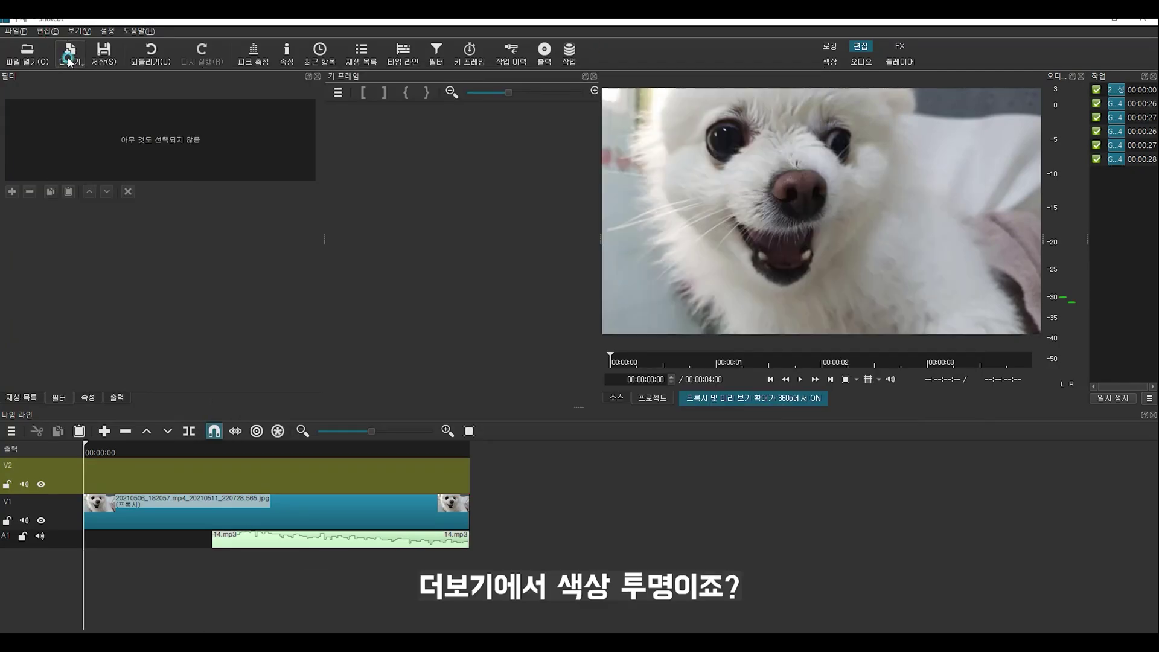
Step: Return to Shotcut, create a transparent color clip and place it at the start of track V2, above the dog photo
left_click(70, 53)
left_click(60, 79)
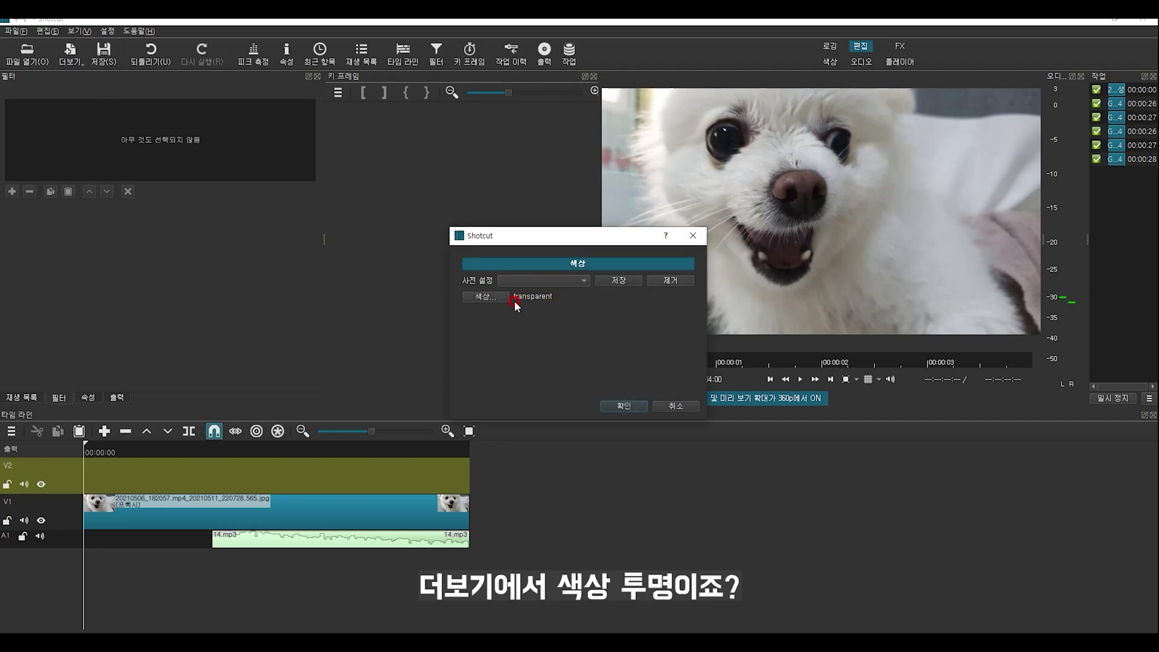
left_click(629, 404)
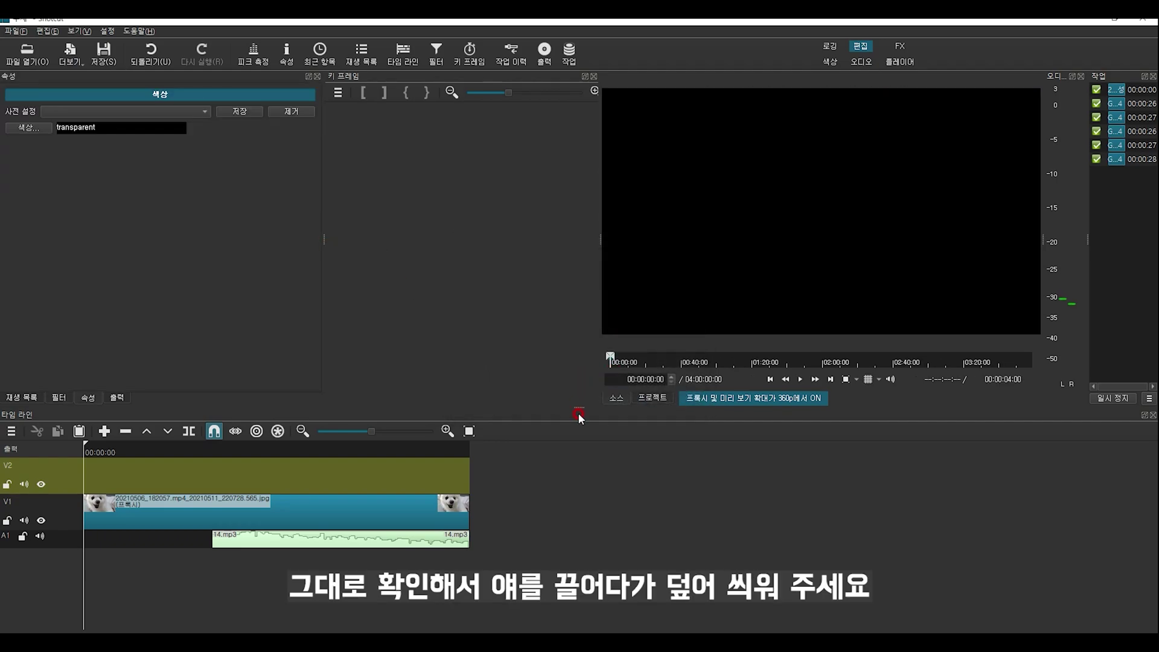
left_click_drag(678, 378, 134, 477)
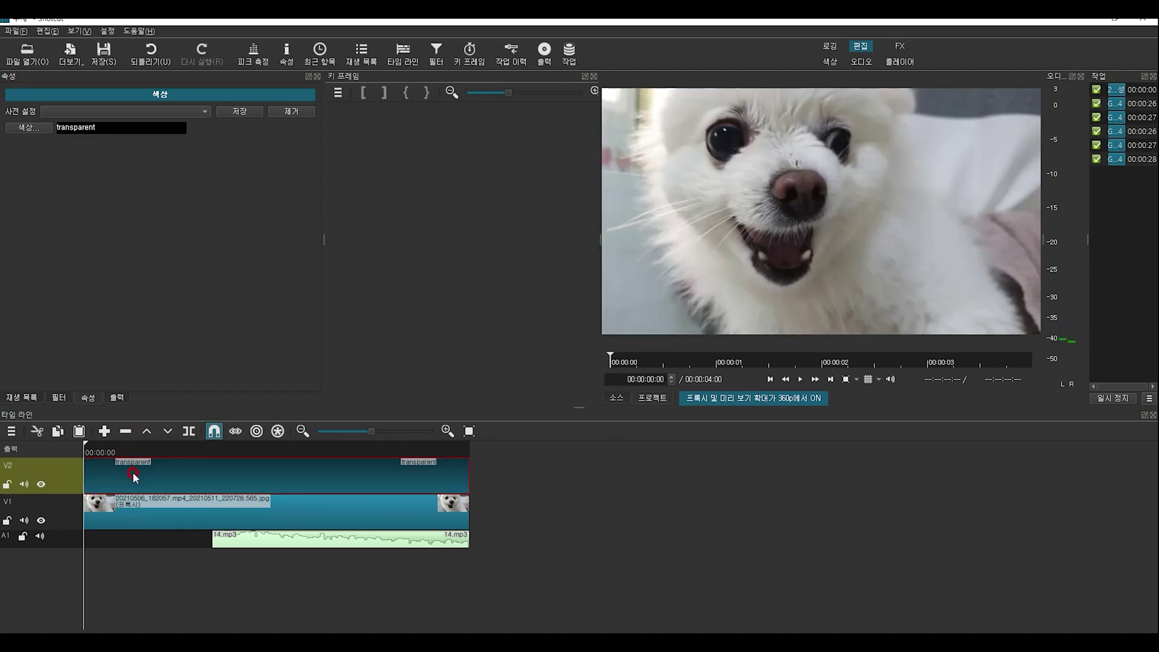
Step: Paste the copied template filters onto the new transparent clip on V2
left_click(142, 448)
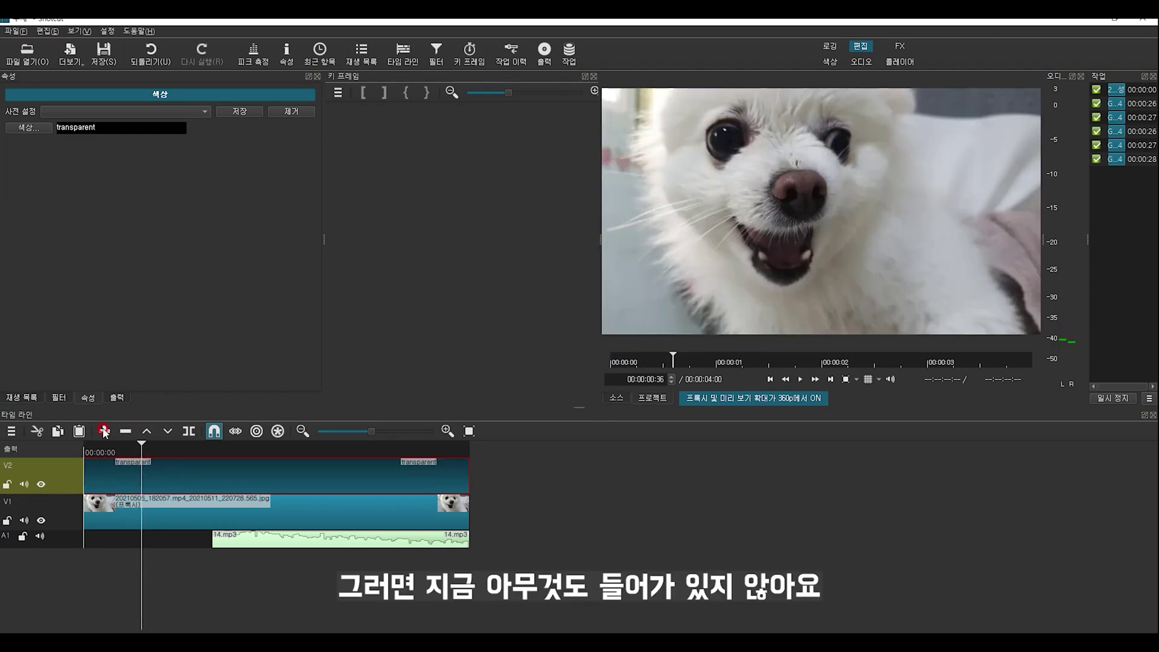
left_click(58, 397)
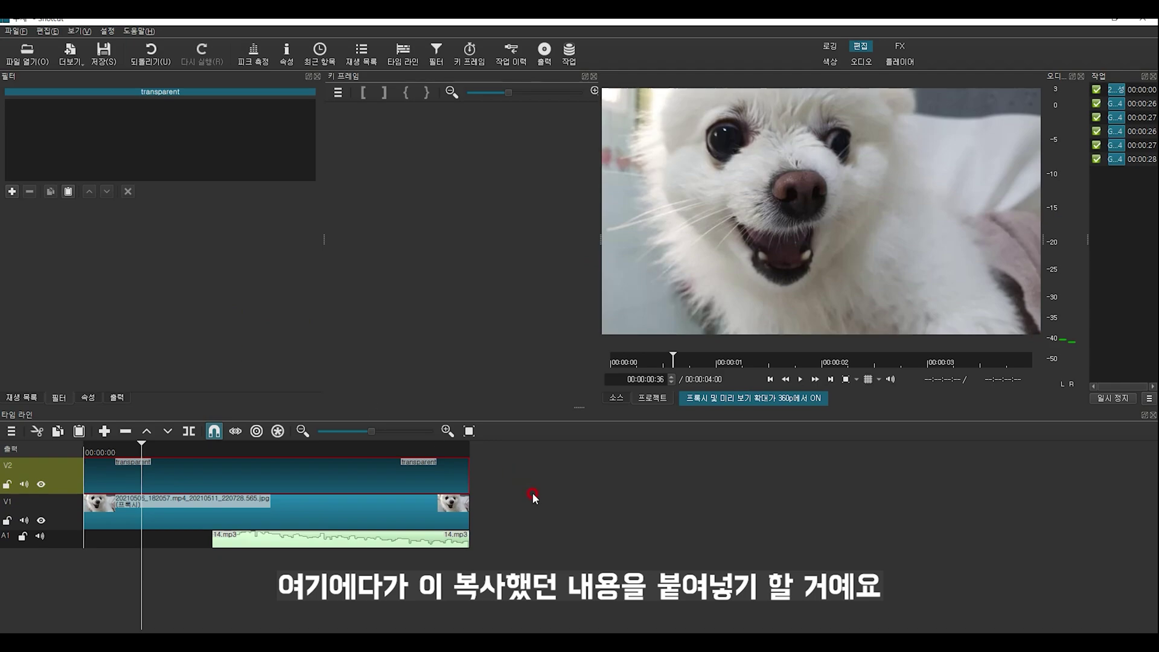
key("alt+Tab")
left_click(463, 342)
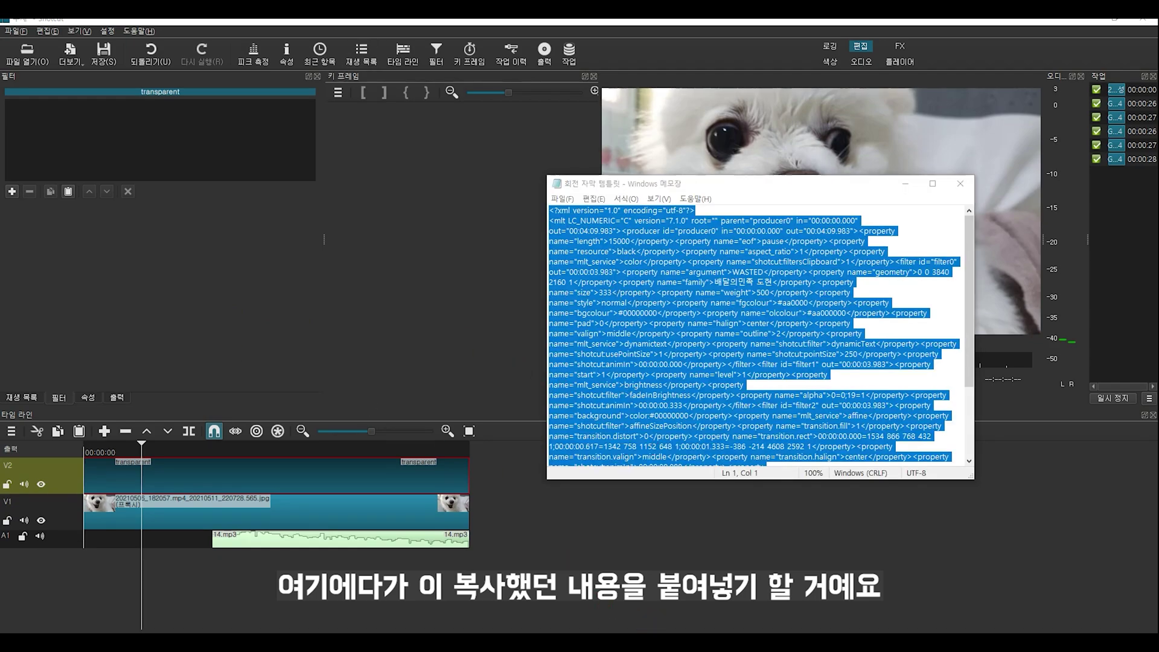
left_click(70, 191)
Step: Play the timeline from the start to preview the pasted WASTED caption
left_click_drag(130, 457, 89, 457)
key("space")
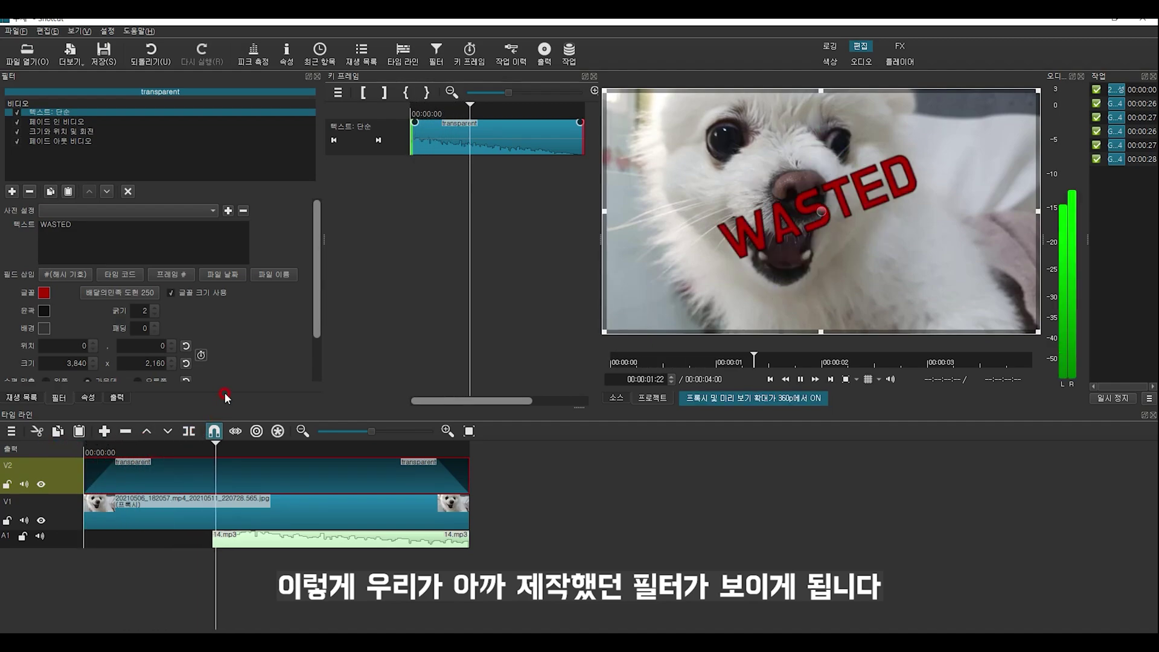
key("space")
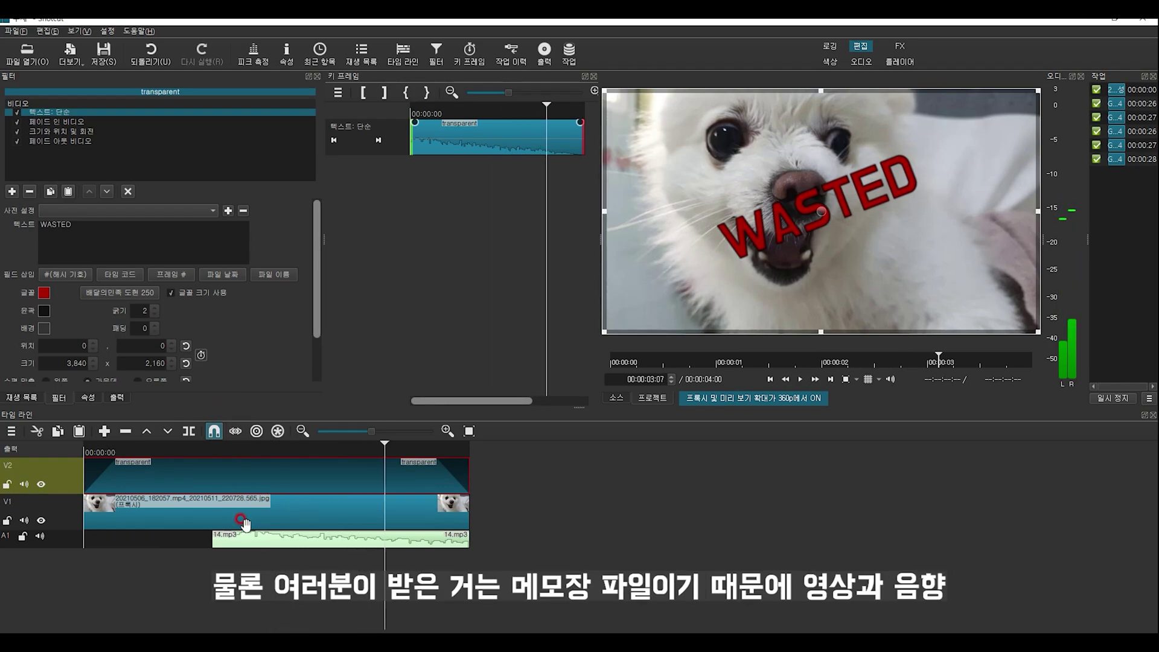
Step: Review the template text in Notepad, inspect the filters of the V1, A1 and V2 clips, and scrub through the WASTED caption's rotation
left_click(694, 641)
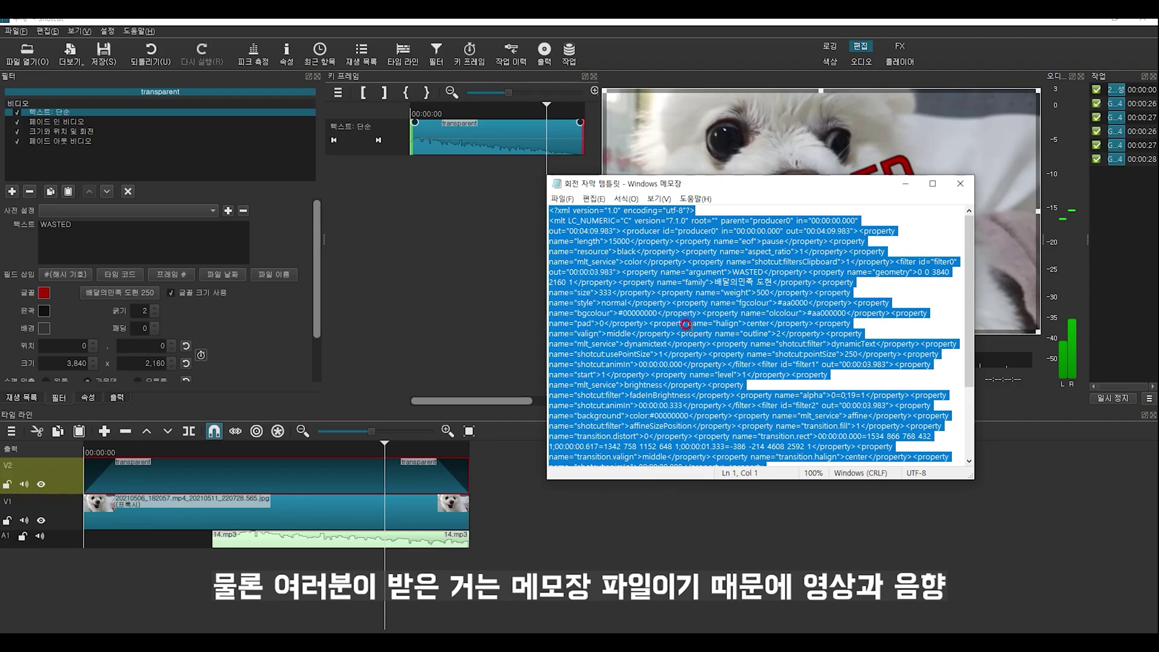
left_click(684, 22)
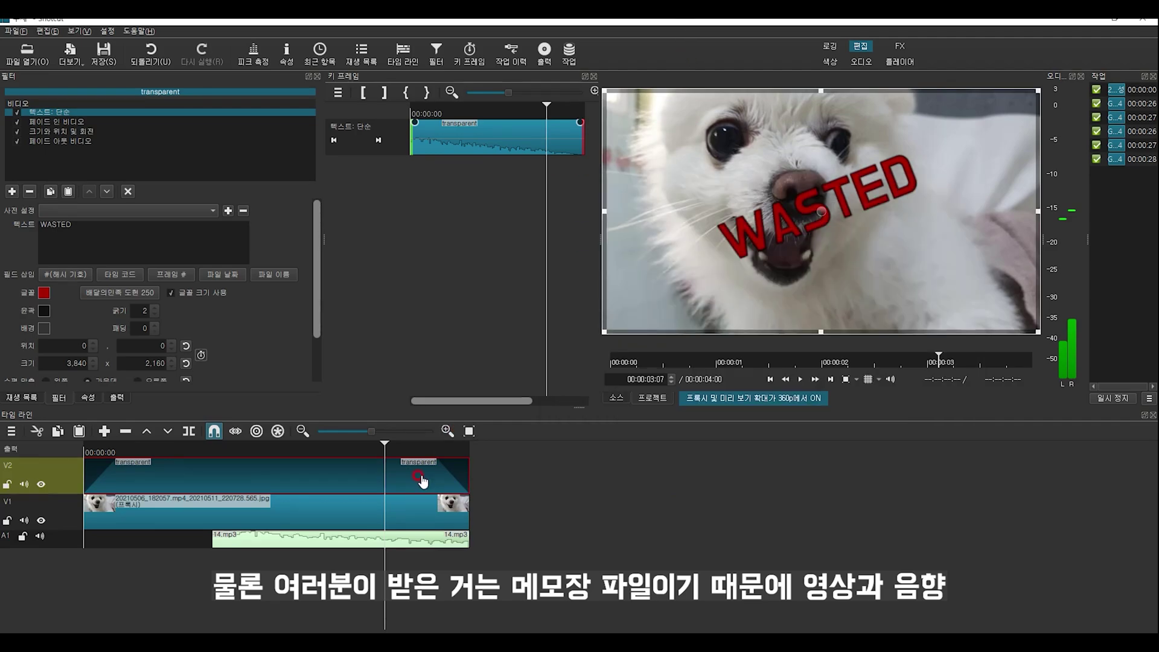
left_click(396, 502)
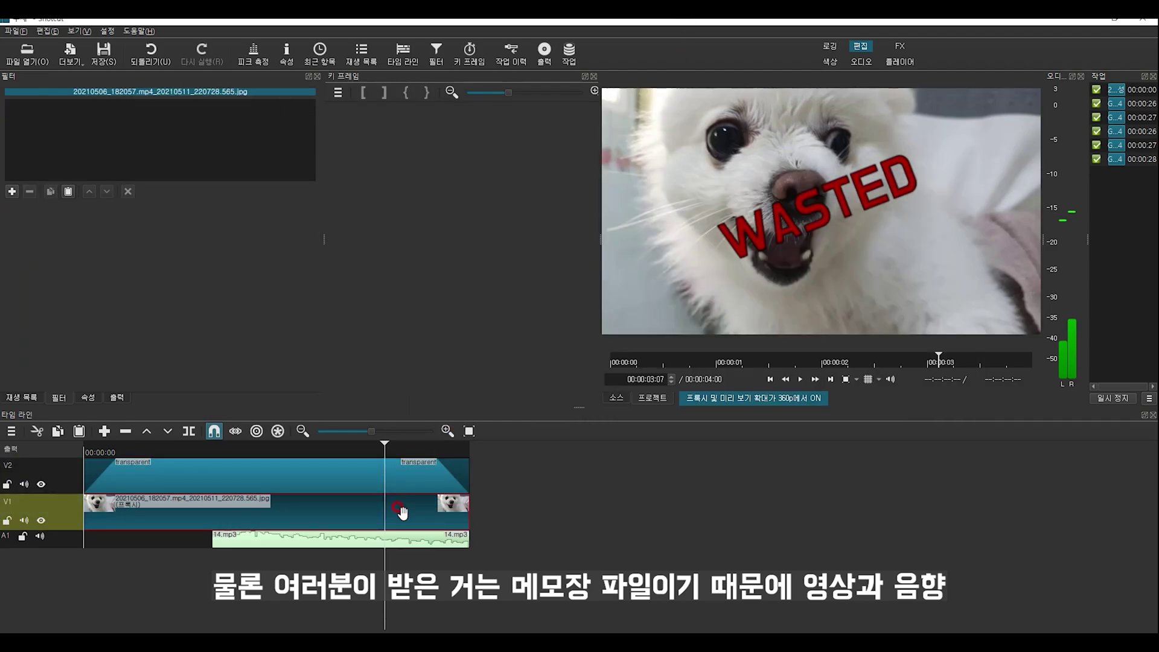
left_click(406, 541)
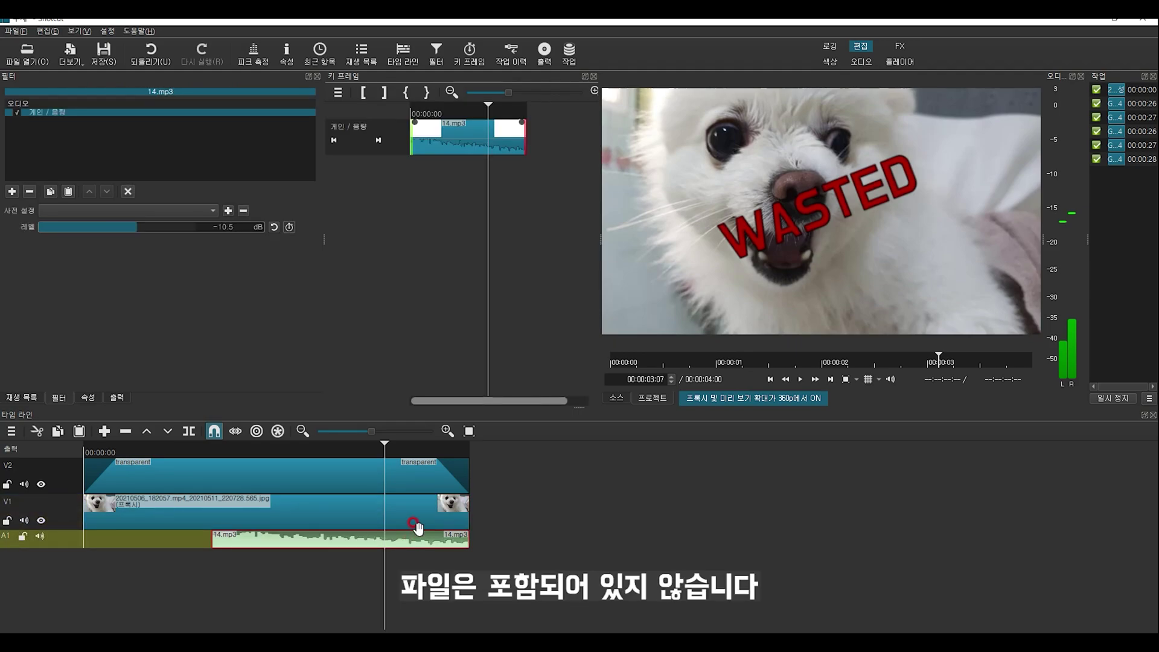
left_click(415, 472)
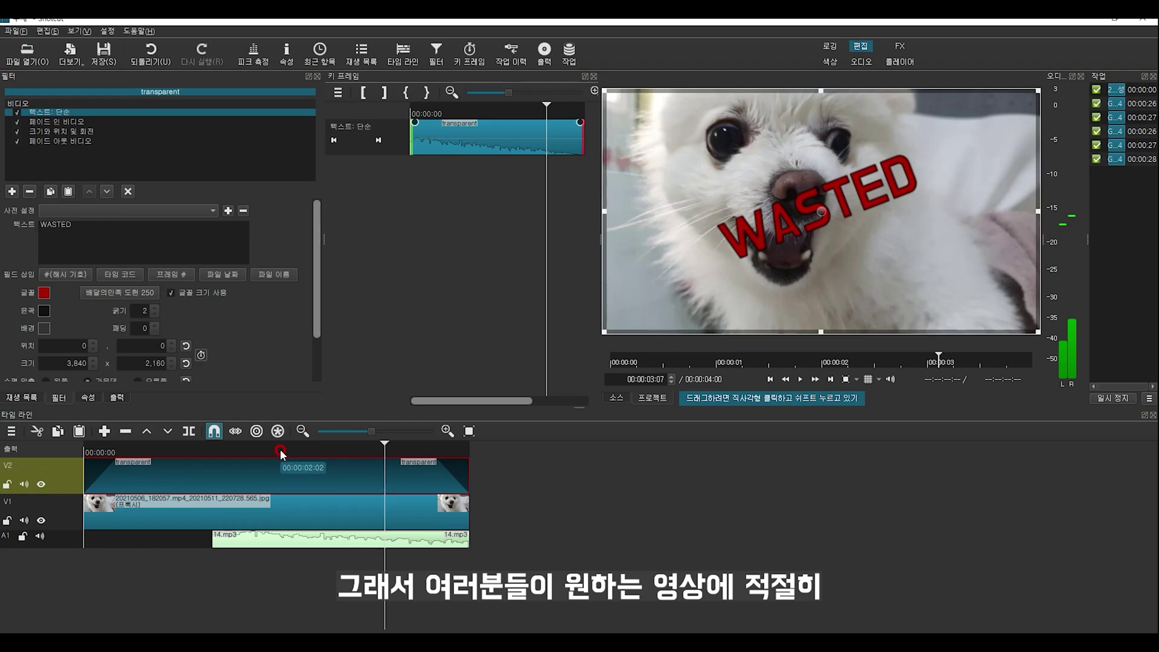
left_click(175, 449)
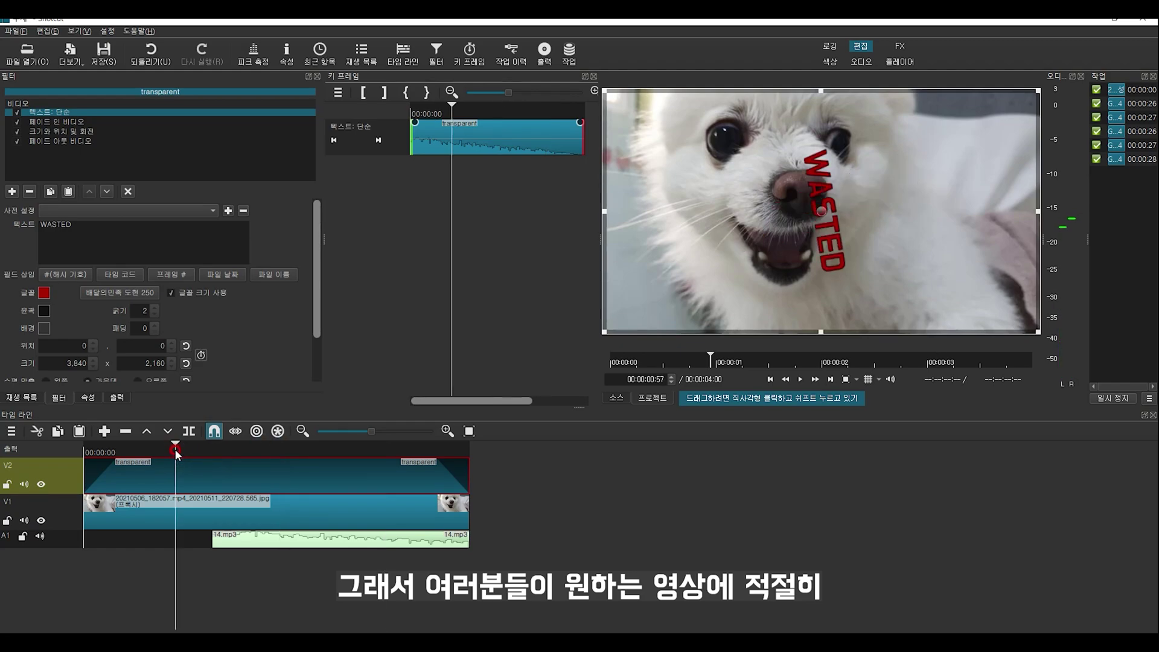
left_click(204, 449)
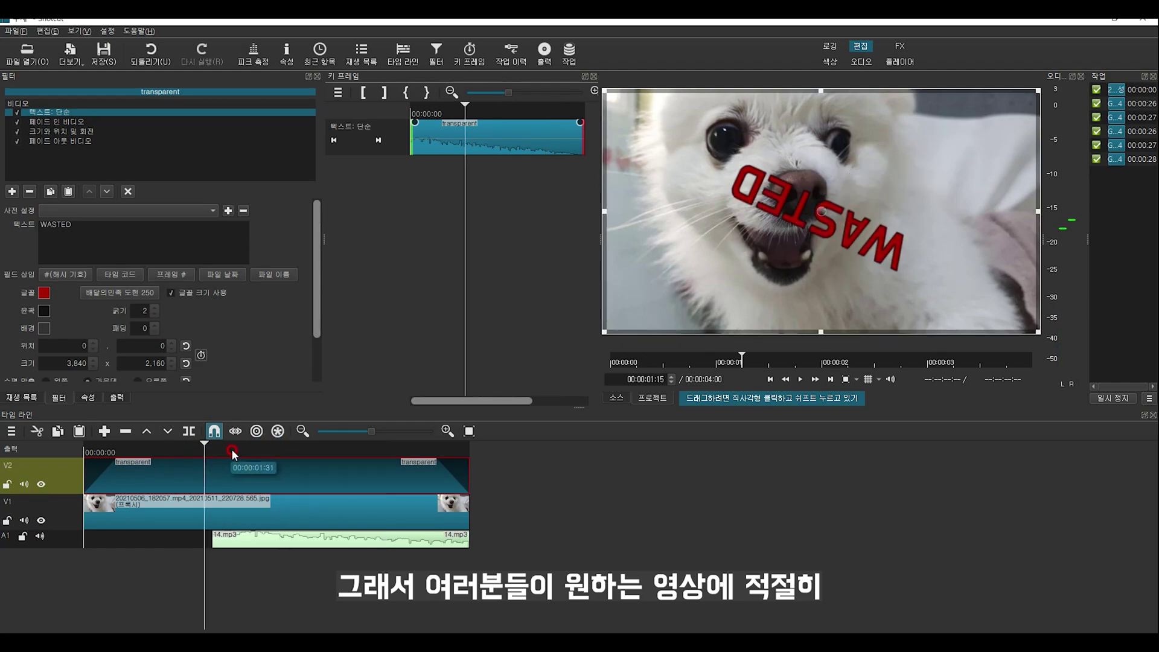
left_click(233, 452)
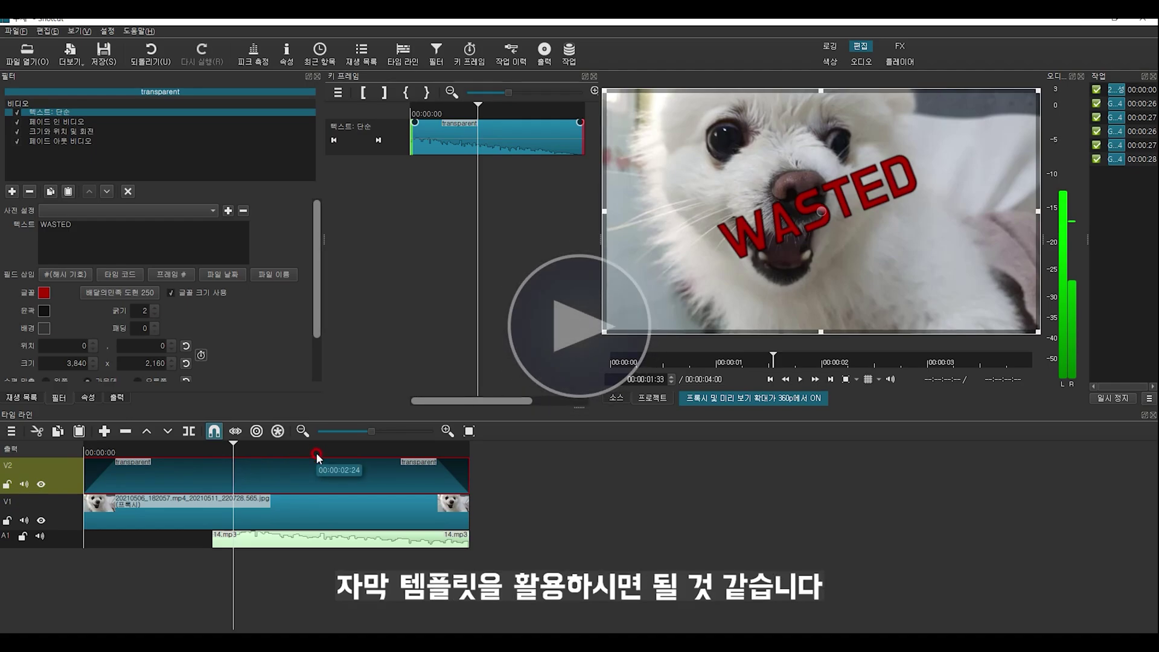